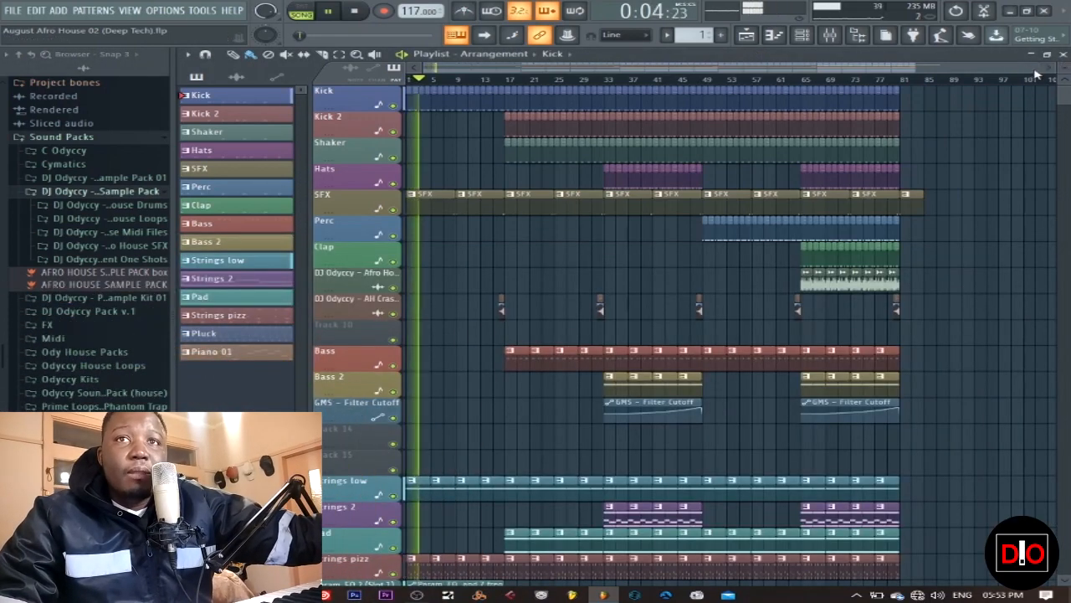
- Review the whole arrangement in the playlist while the song plays, fitting all tracks in view, and stop playback
scroll(1035, 75, up, 5)
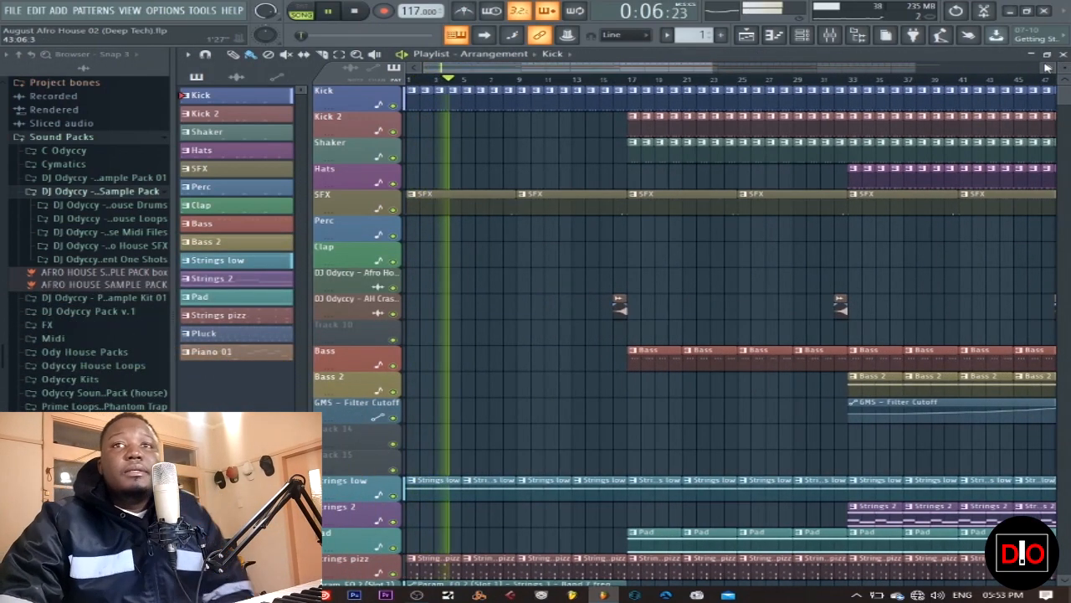
mouse_move(1066, 96)
mouse_down()
mouse_move(1066, 113)
mouse_move(1067, 101)
mouse_up()
drag(710, 65, 1056, 65)
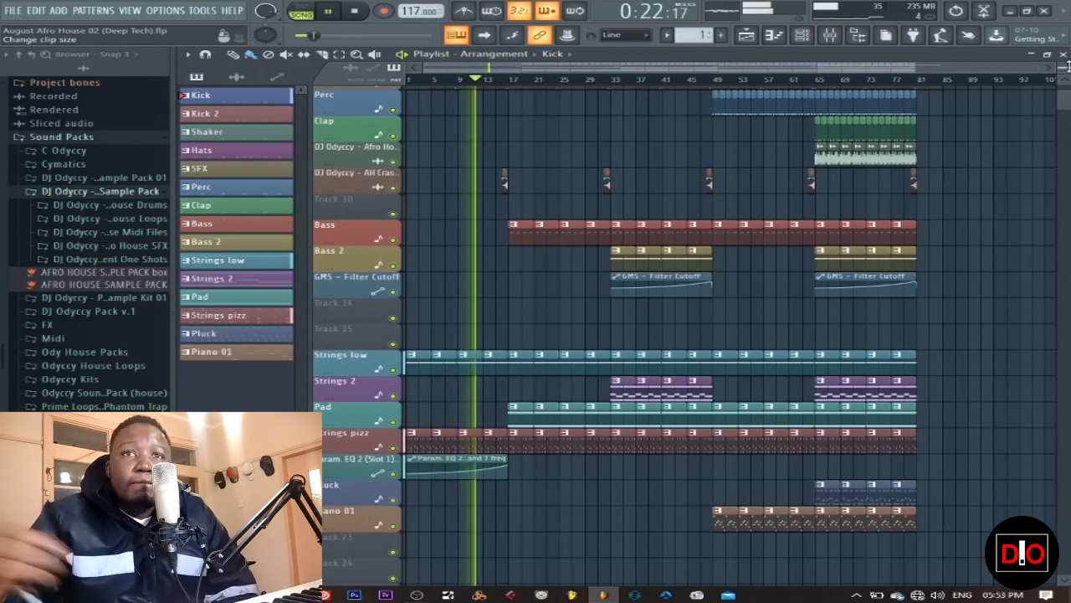
scroll(1010, 188, up, 5)
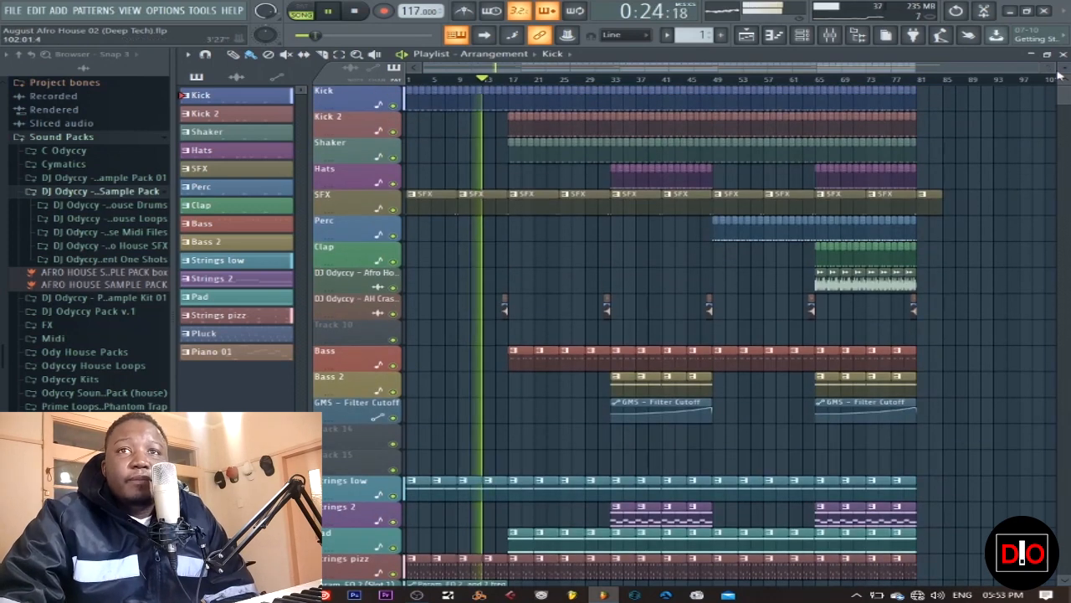
drag(1064, 68, 1063, 66)
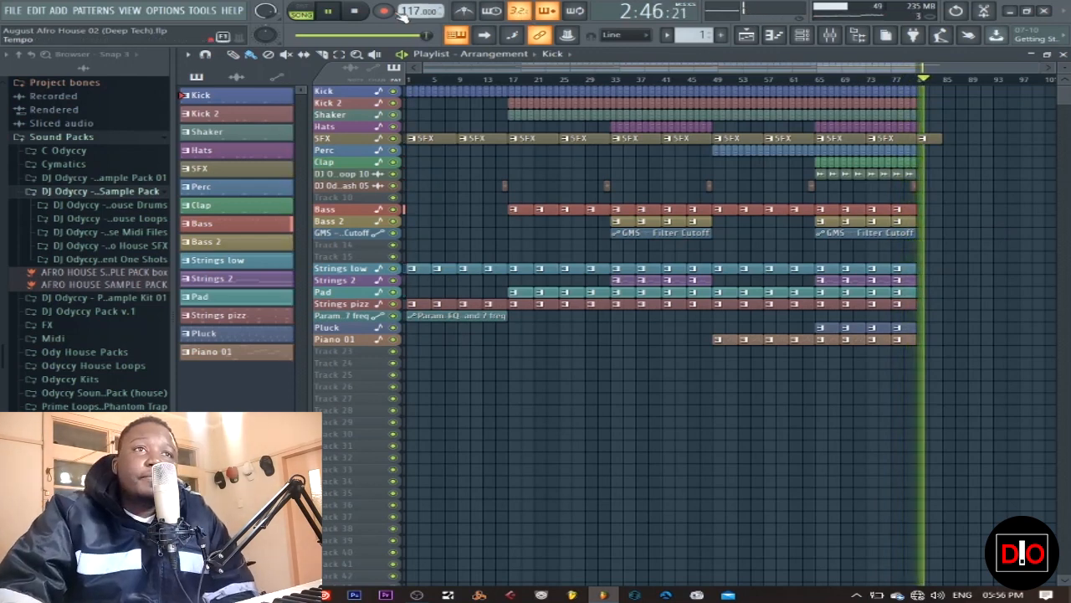
click(357, 12)
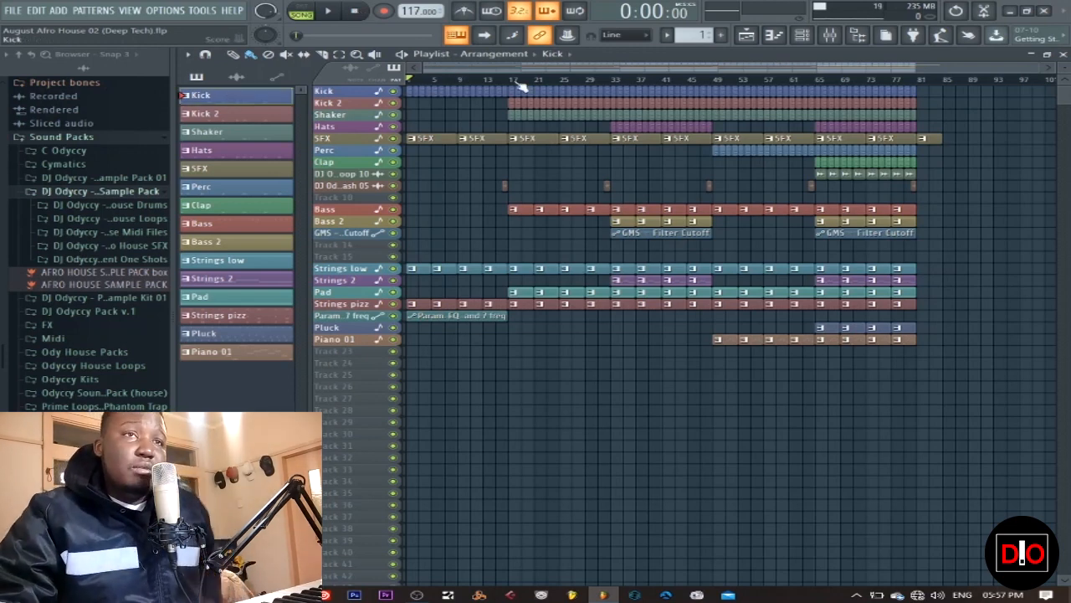
- Leave the playlist for the channel rack, switch to pattern mode and audition the AH Kick 08 and AH Tom 06 pattern
click(1062, 53)
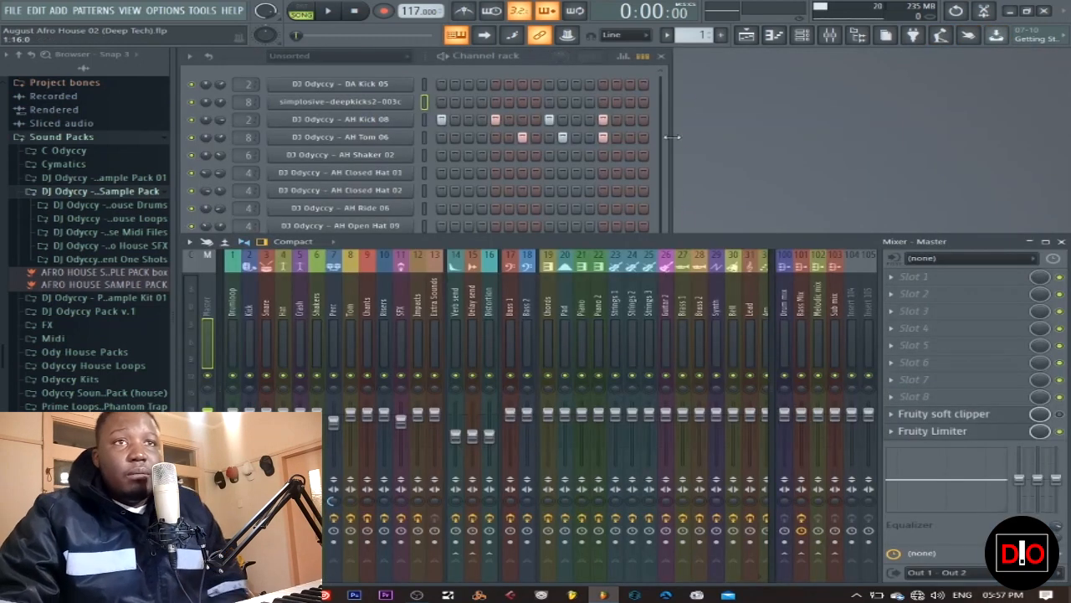
key(l)
click(327, 10)
click(660, 137)
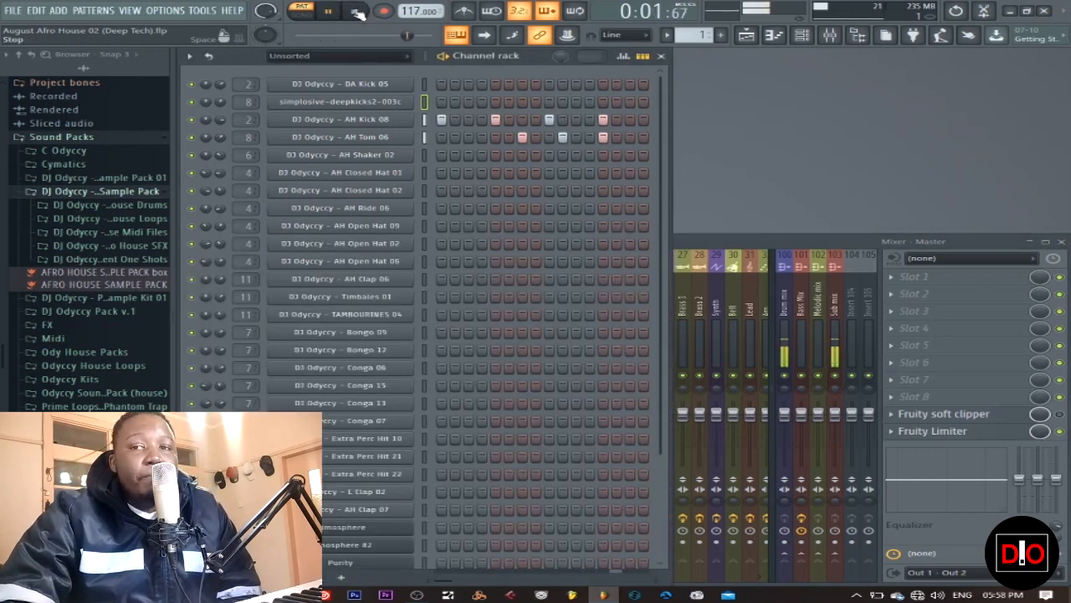
click(356, 11)
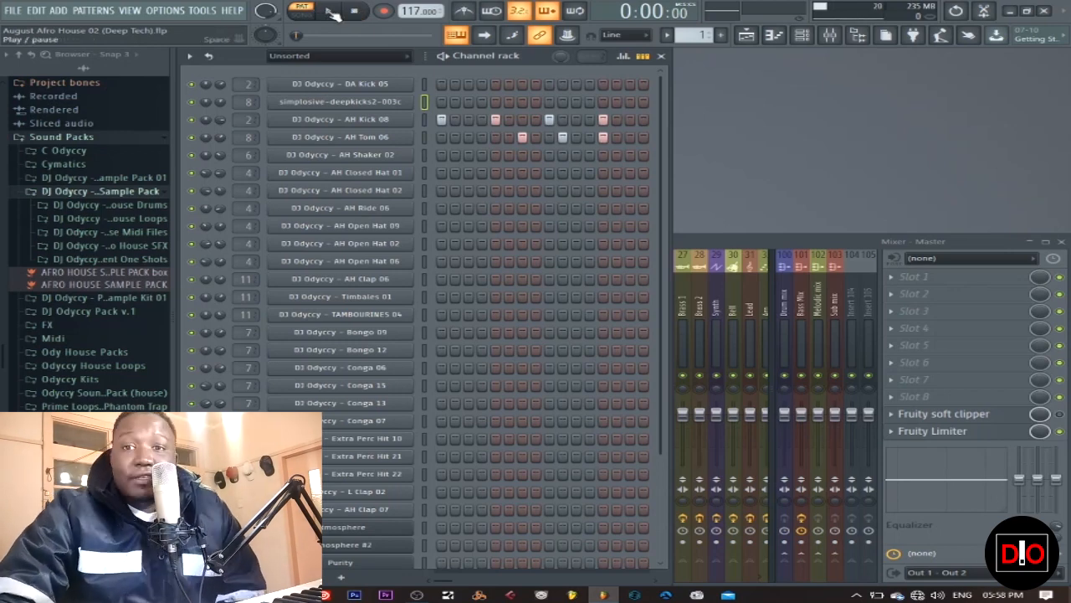
click(330, 12)
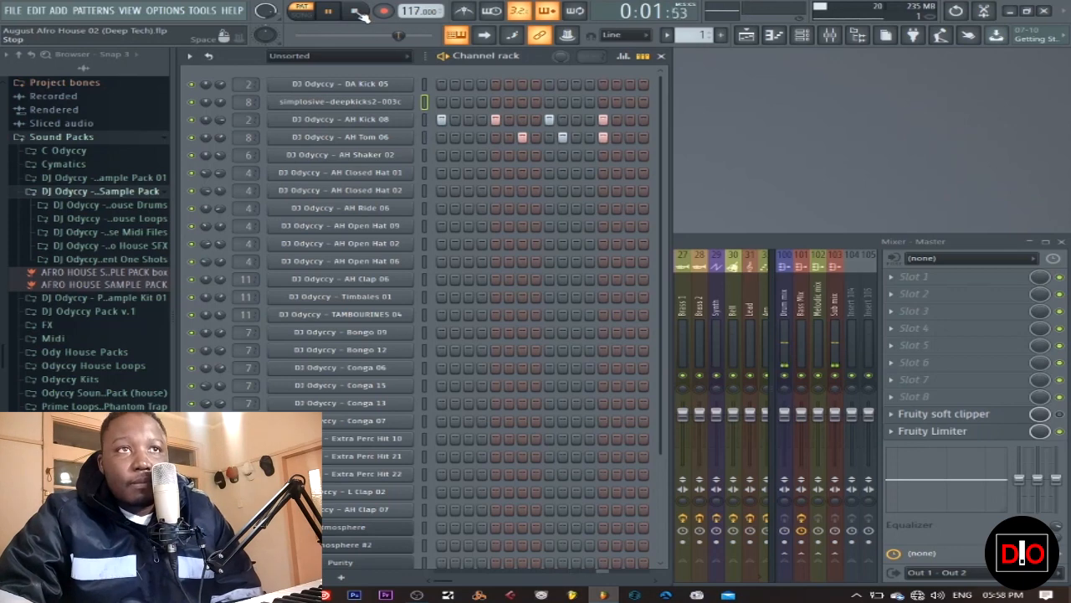
click(355, 12)
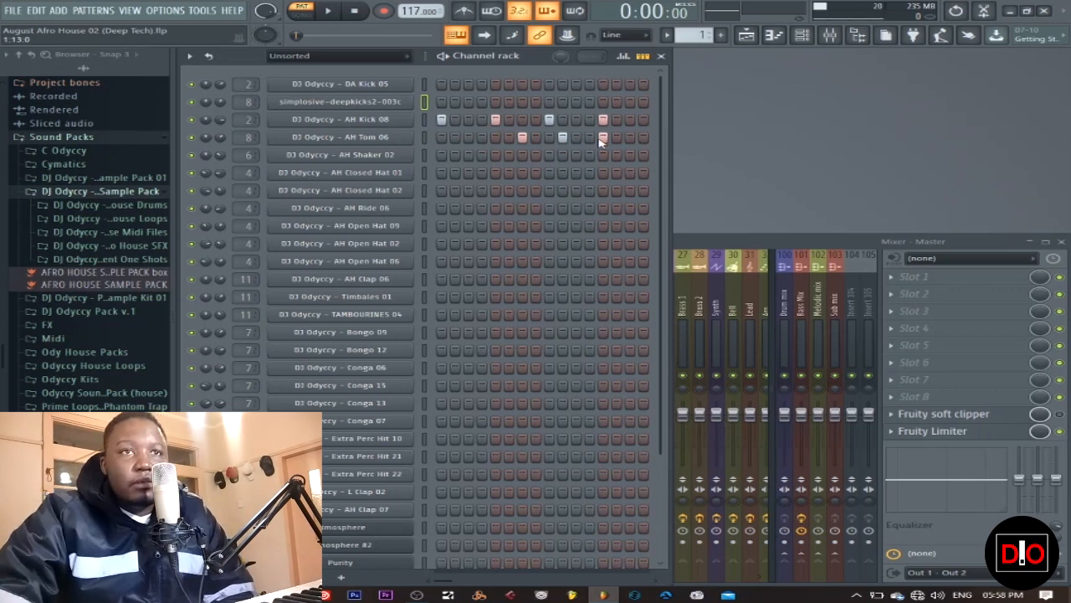
- Select pattern 2 and audition its DA Kick 05 and deepkicks steps
key(KP_Add)
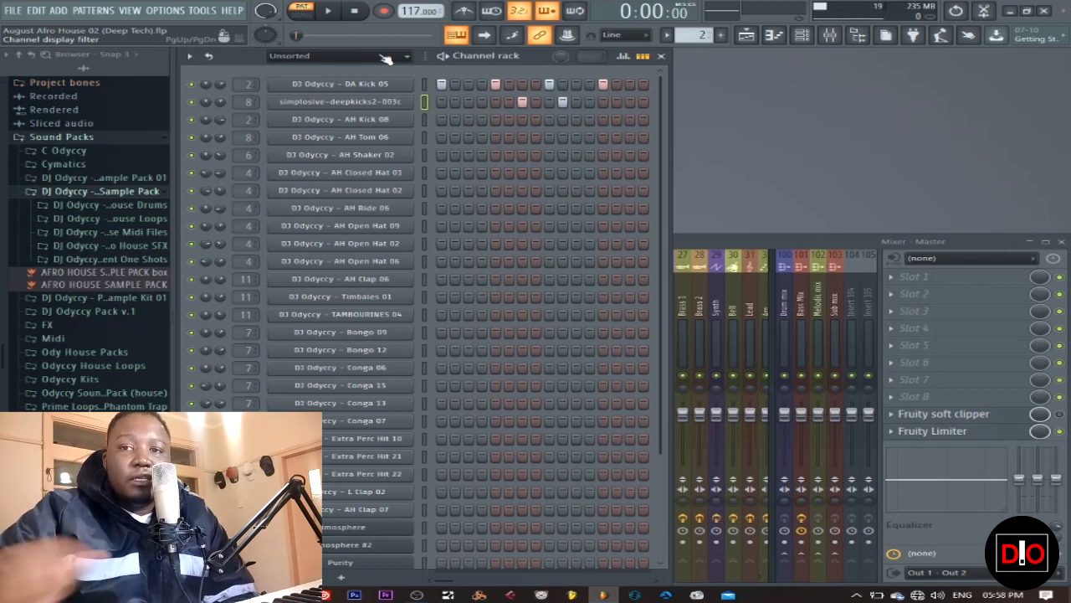
click(329, 12)
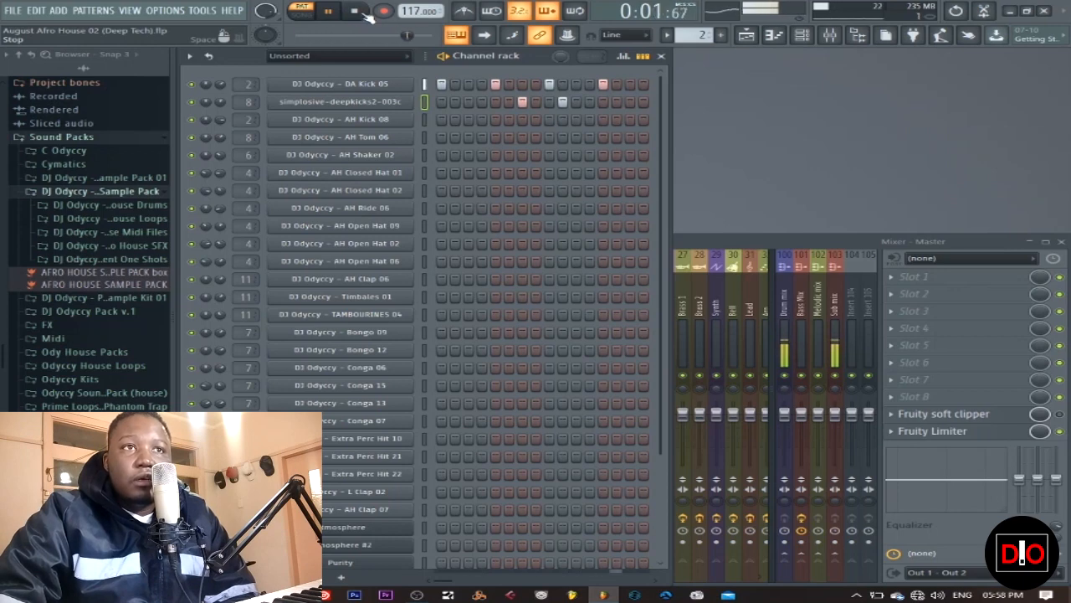
click(355, 12)
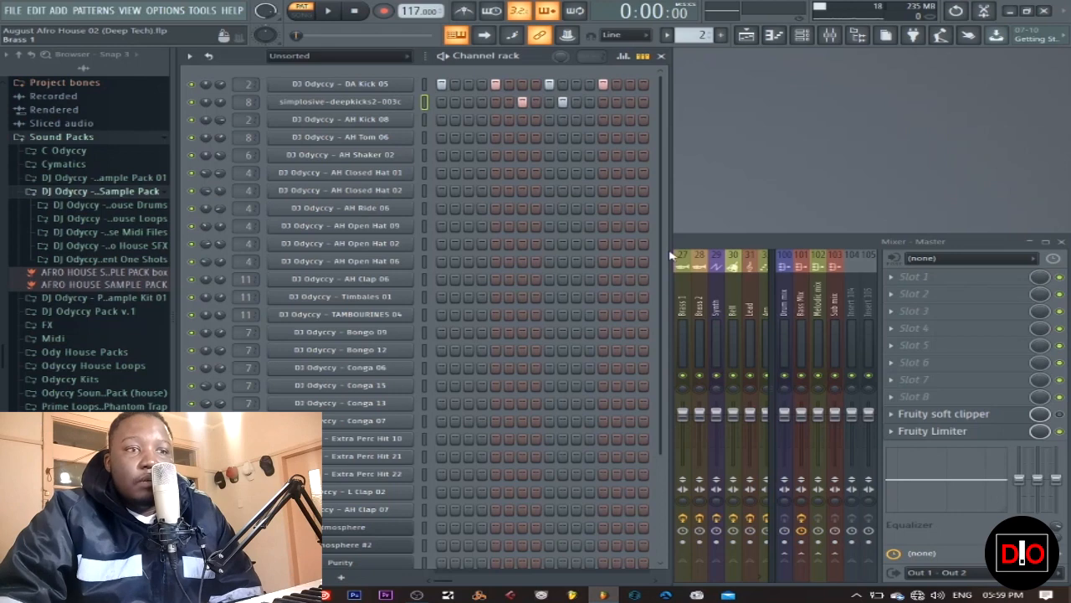
- Select pattern 3 and audition its AH Shaker 02 steps
key(KP_Add)
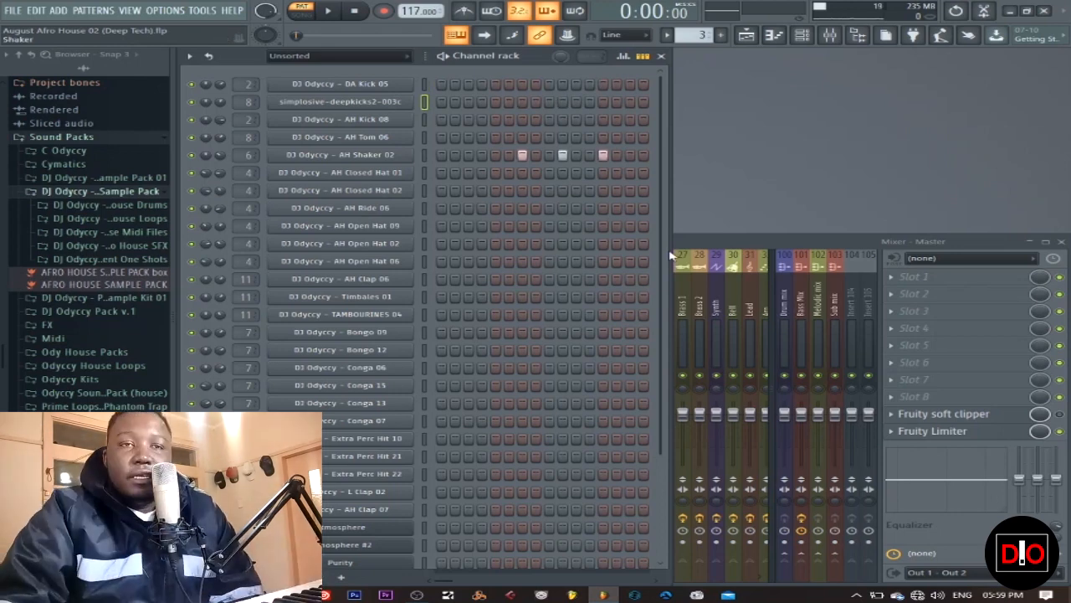
click(331, 12)
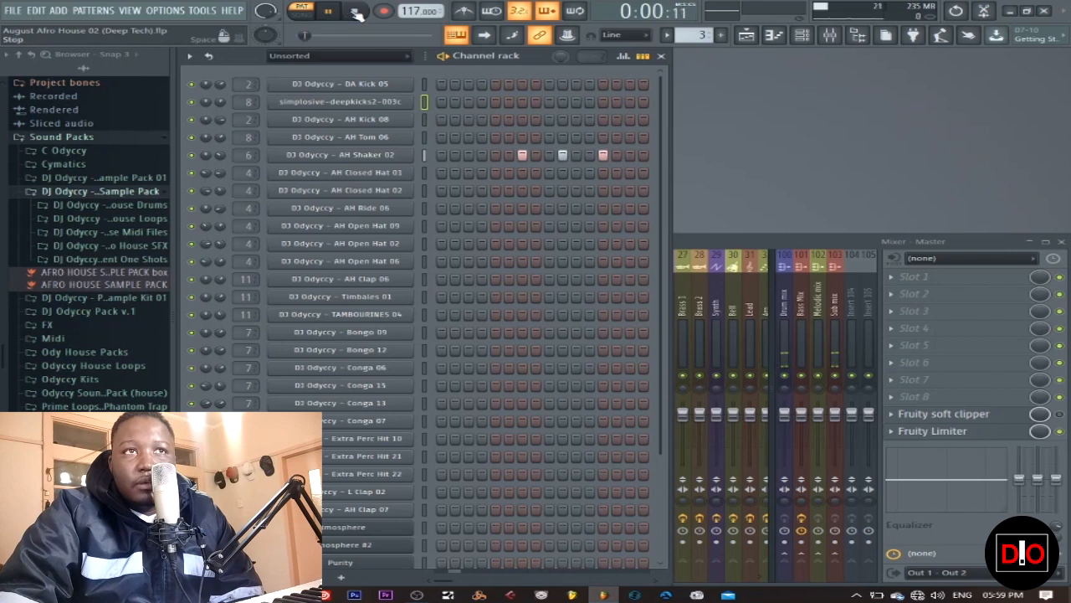
click(356, 13)
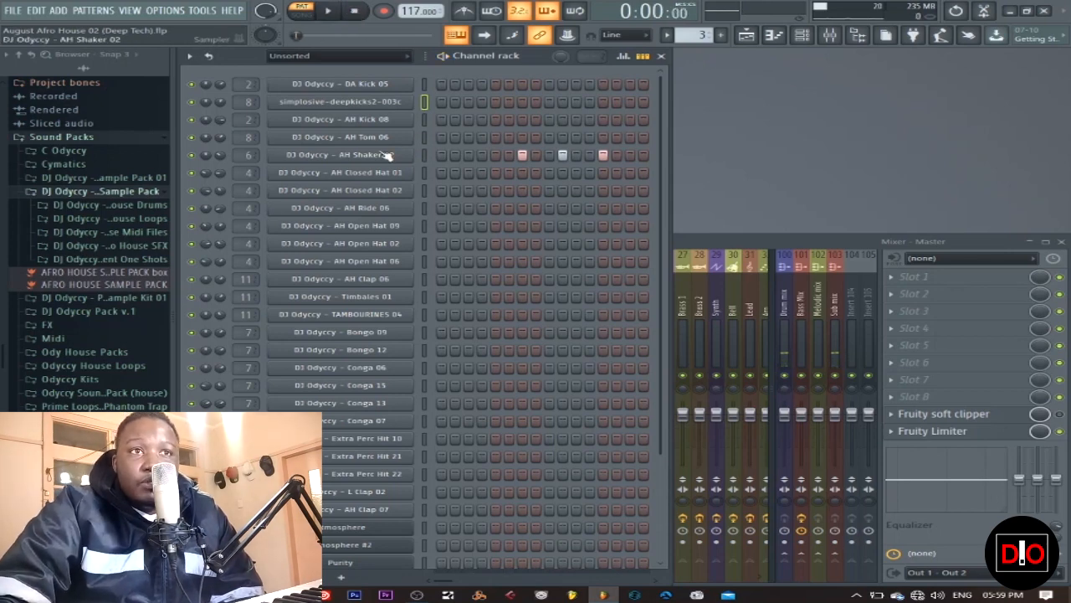
- Adjust the echo delay panning in the AH Shaker 02 channel settings and close them
click(386, 156)
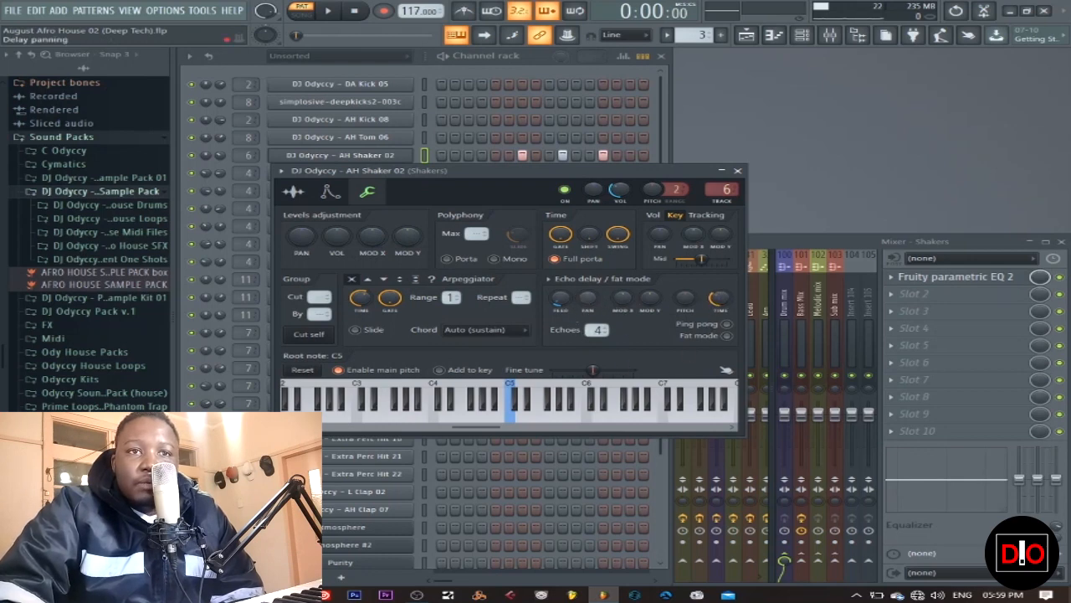
drag(587, 298, 588, 311)
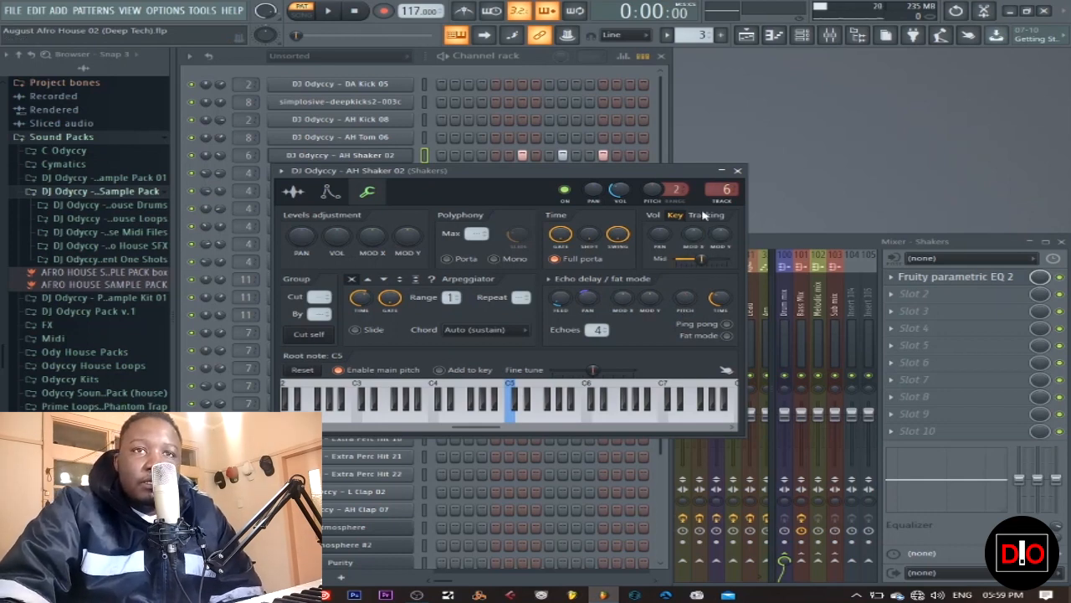
click(738, 172)
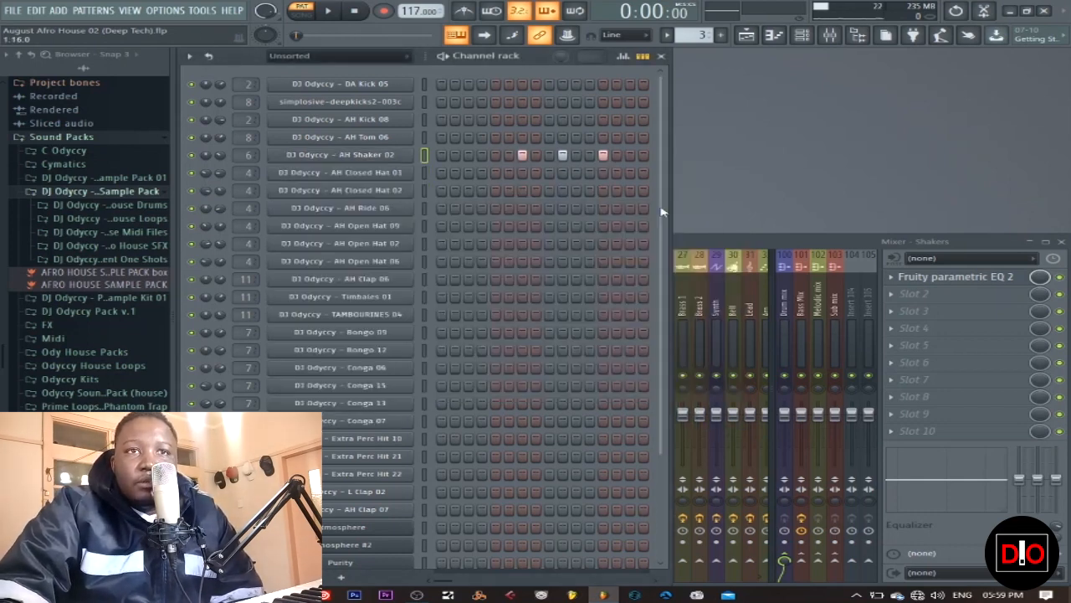
- Select pattern 4 and audition its full set of closed hat, ride and open hat channels
key(KP_Add)
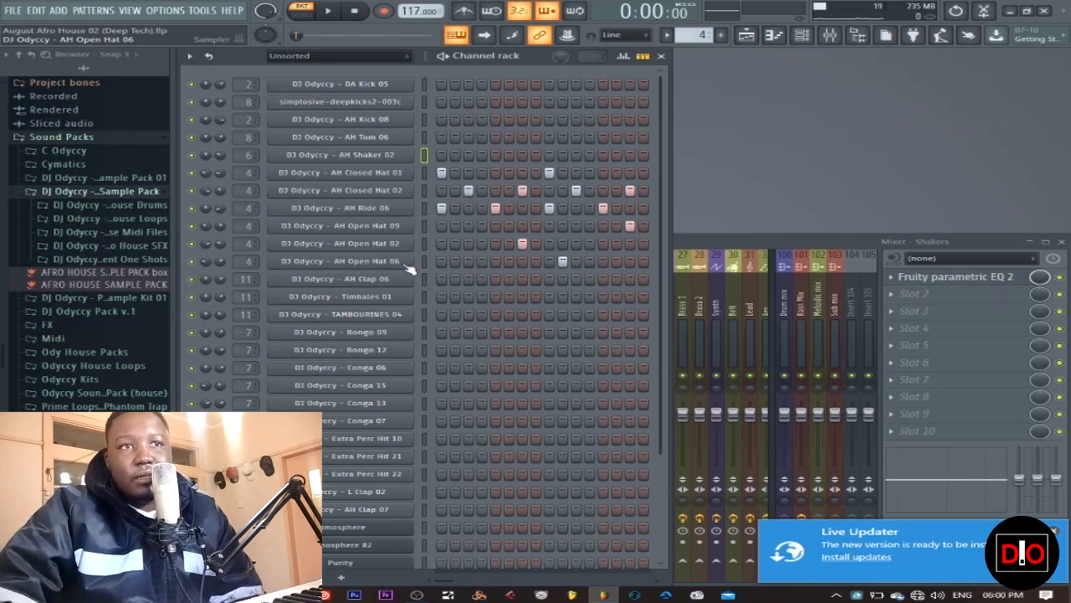
click(332, 11)
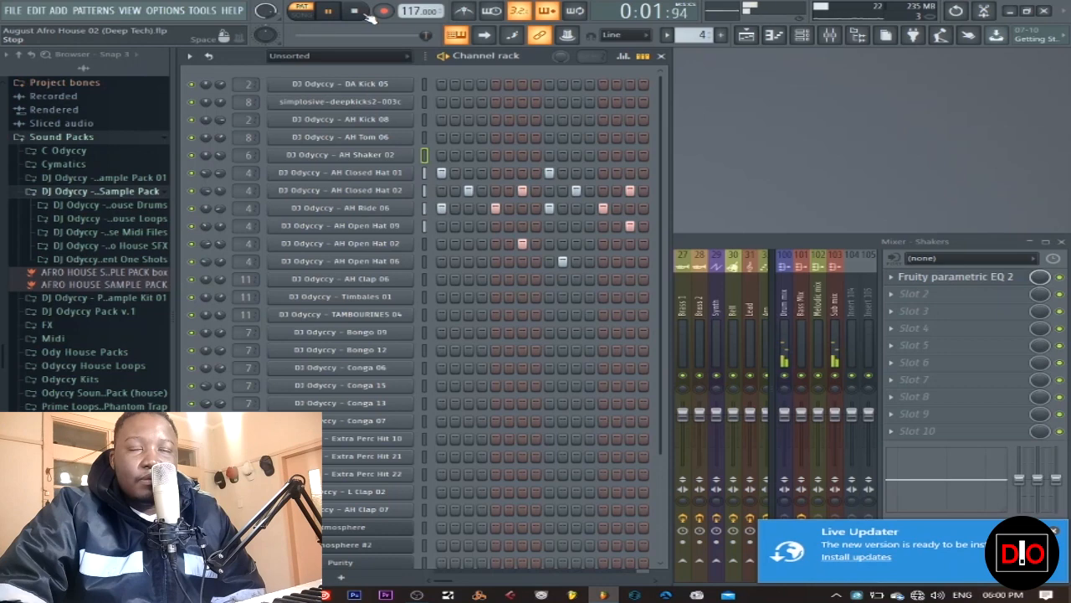
click(369, 15)
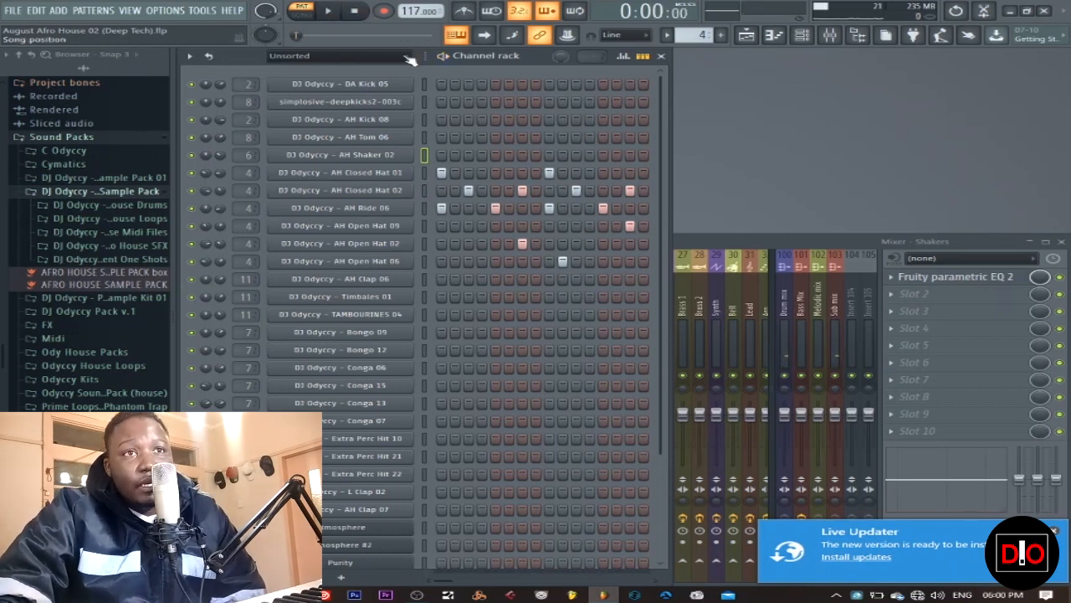
- Mute the channels from AH Closed Hat 02 through AH Open Hat 06 and audition AH Closed Hat 01 by itself
click(192, 191)
drag(193, 208, 201, 260)
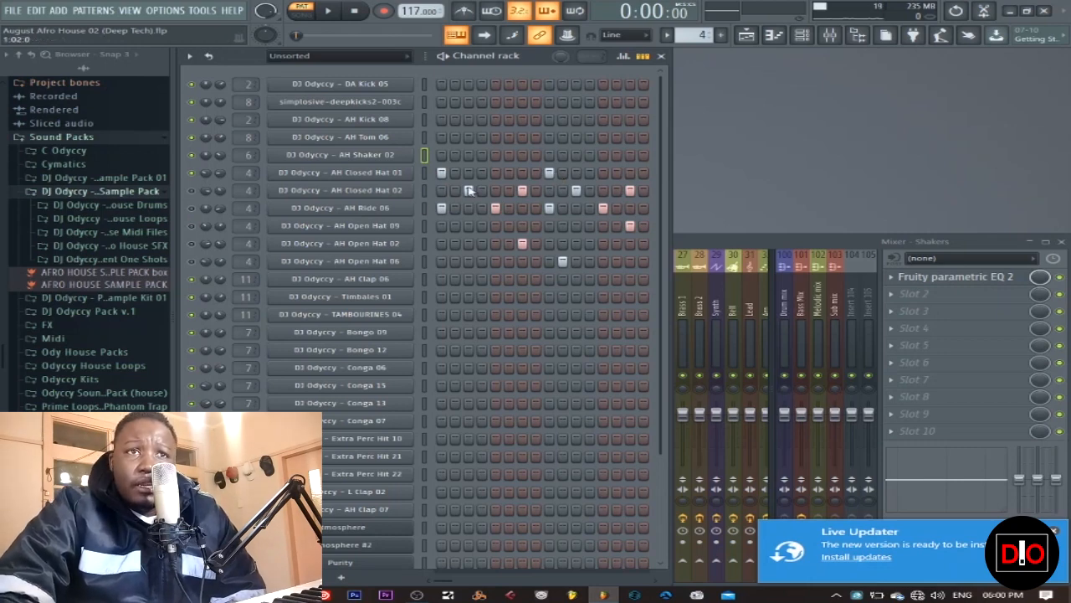
click(332, 10)
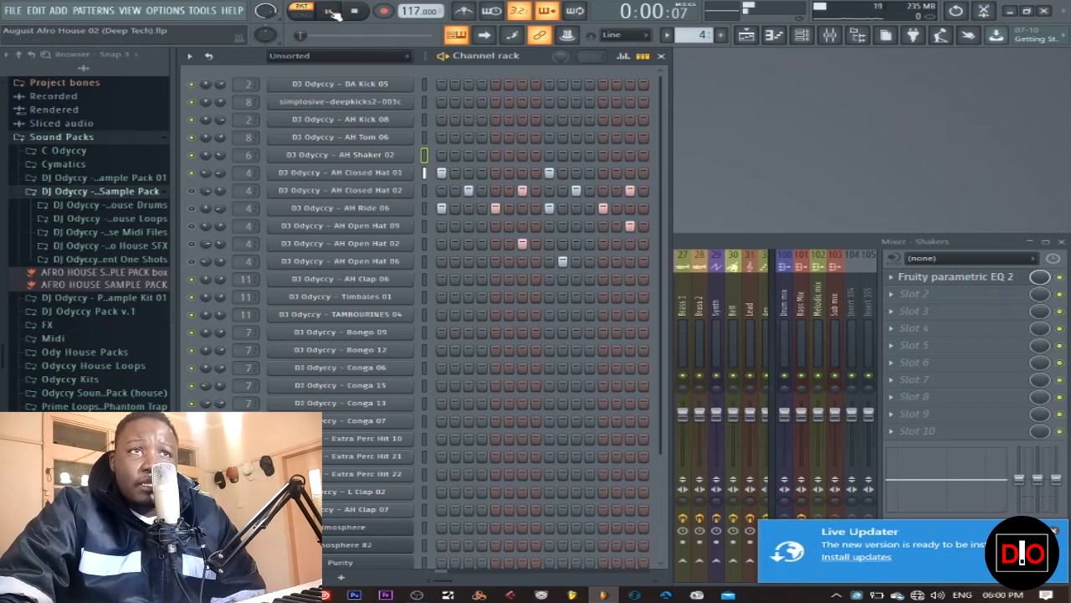
click(355, 10)
- Inspect the echo delay settings of AH Closed Hat 01 and play that hat again on its own
click(389, 176)
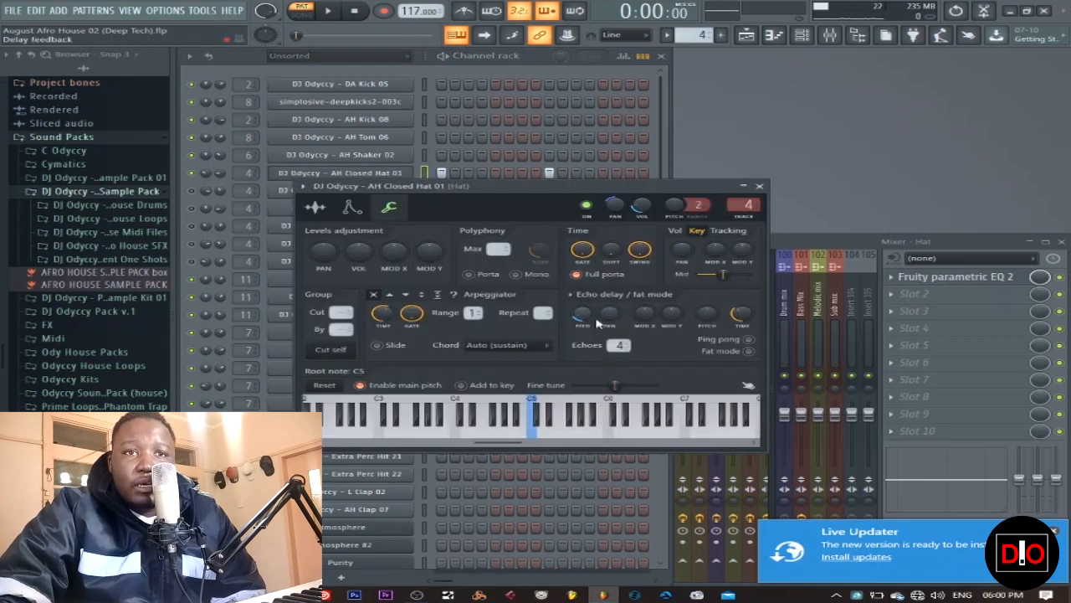
click(759, 187)
click(332, 10)
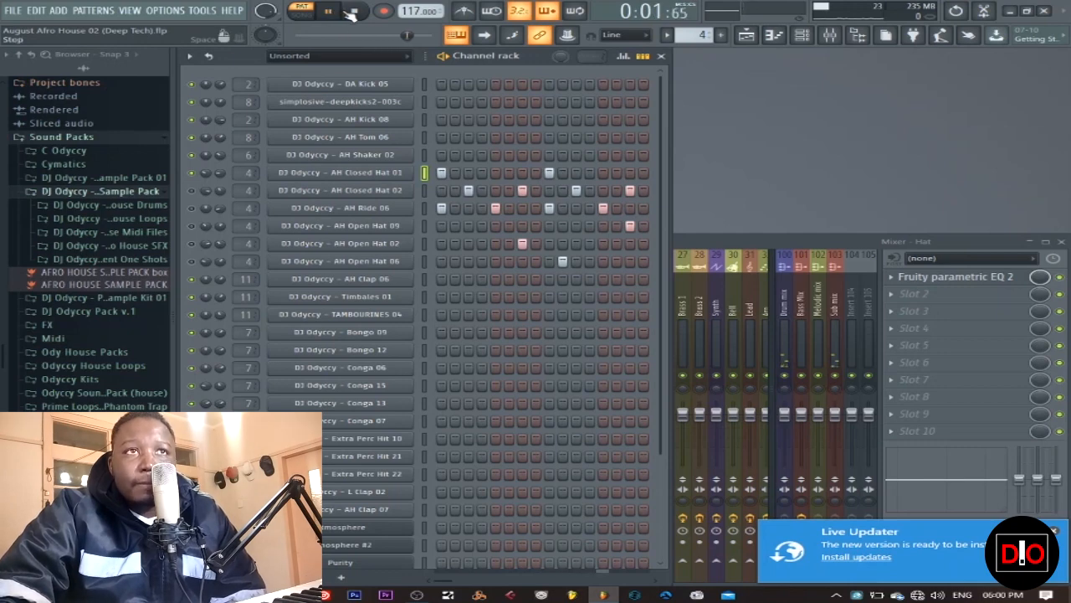
click(356, 12)
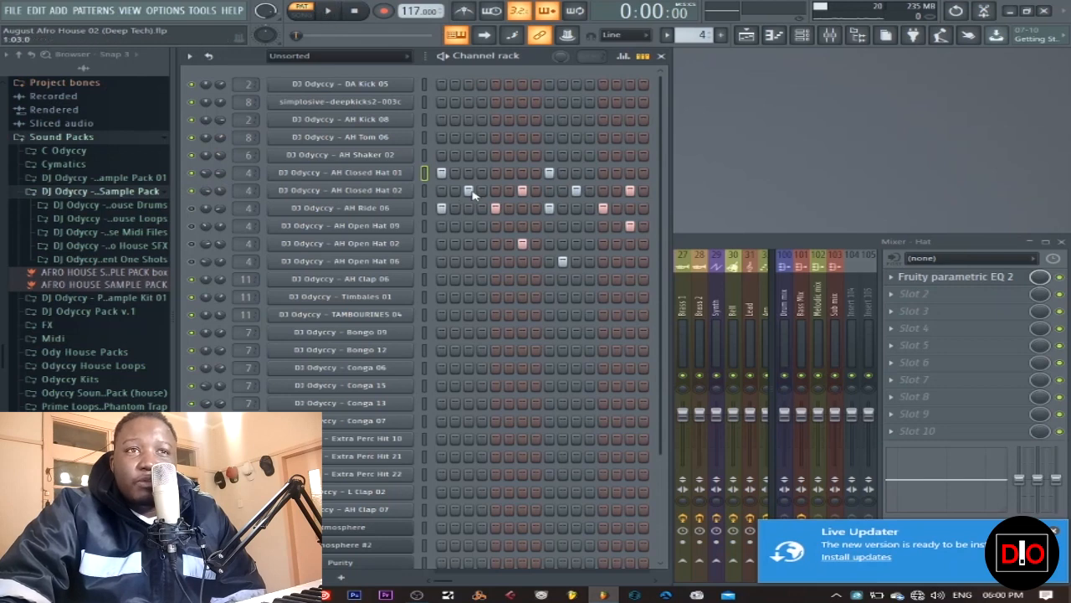
- Unmute AH Closed Hat 02 and AH Ride 06 one after the other, auditioning the hat pattern with each addition
click(329, 11)
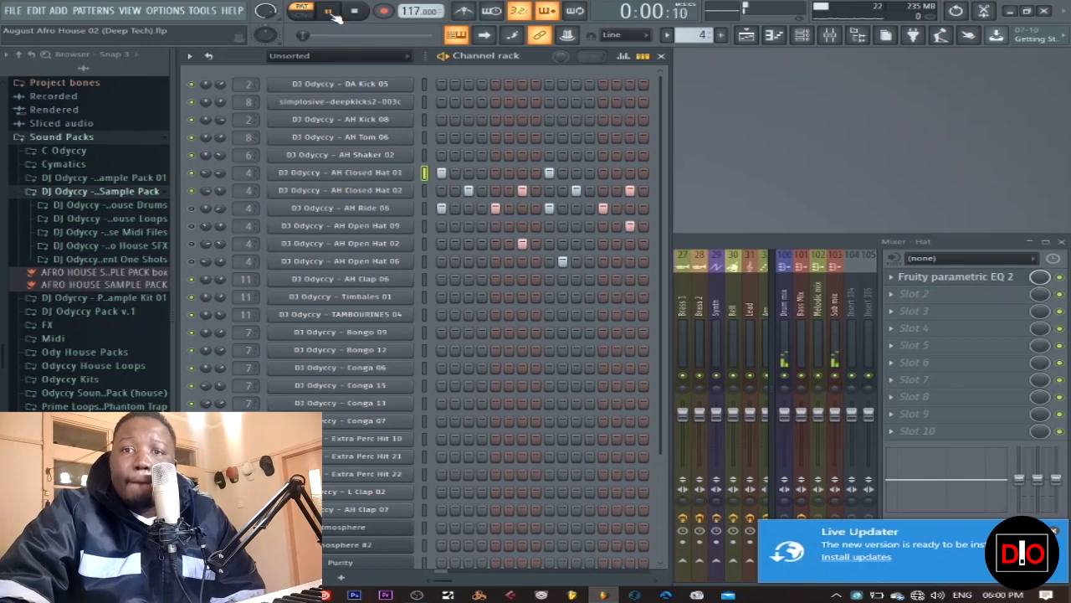
click(354, 11)
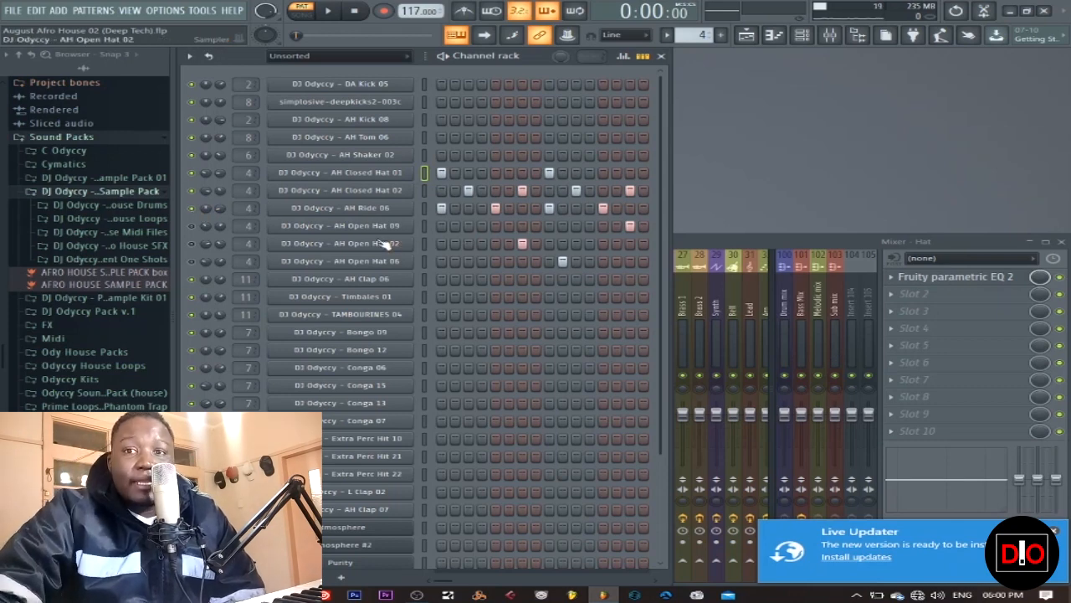
click(328, 11)
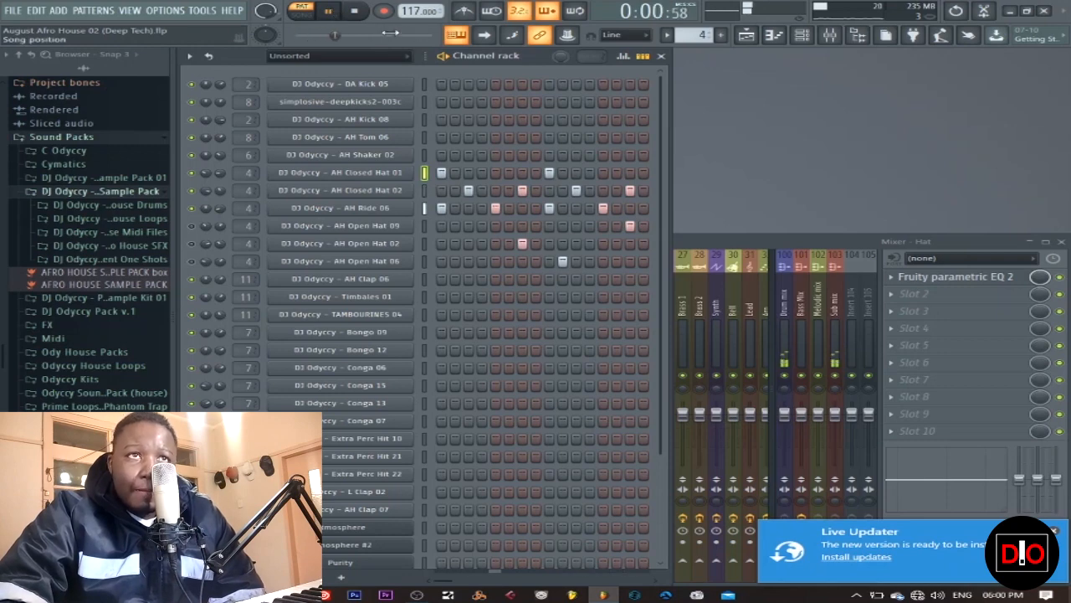
click(367, 15)
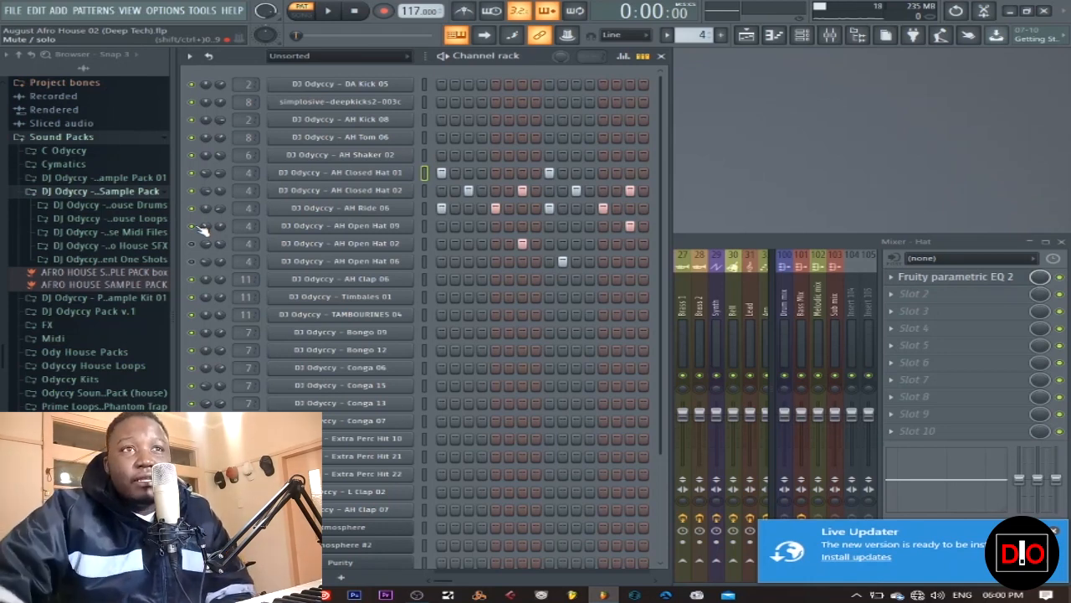
- Unmute AH Open Hat 09 and AH Open Hat 02 in turn, playing the hat pattern after each one
click(335, 11)
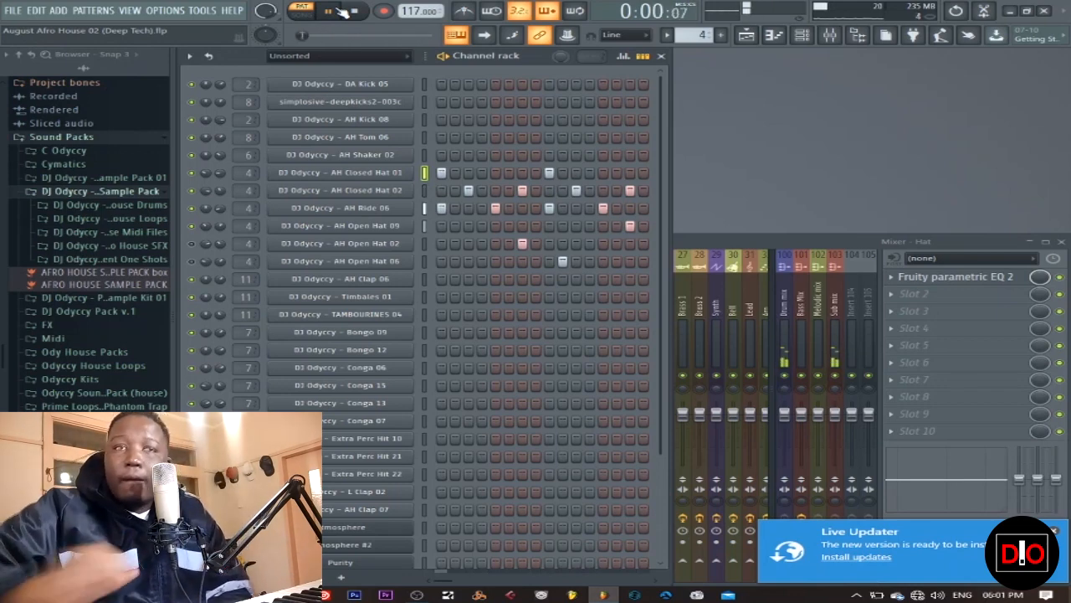
key(space)
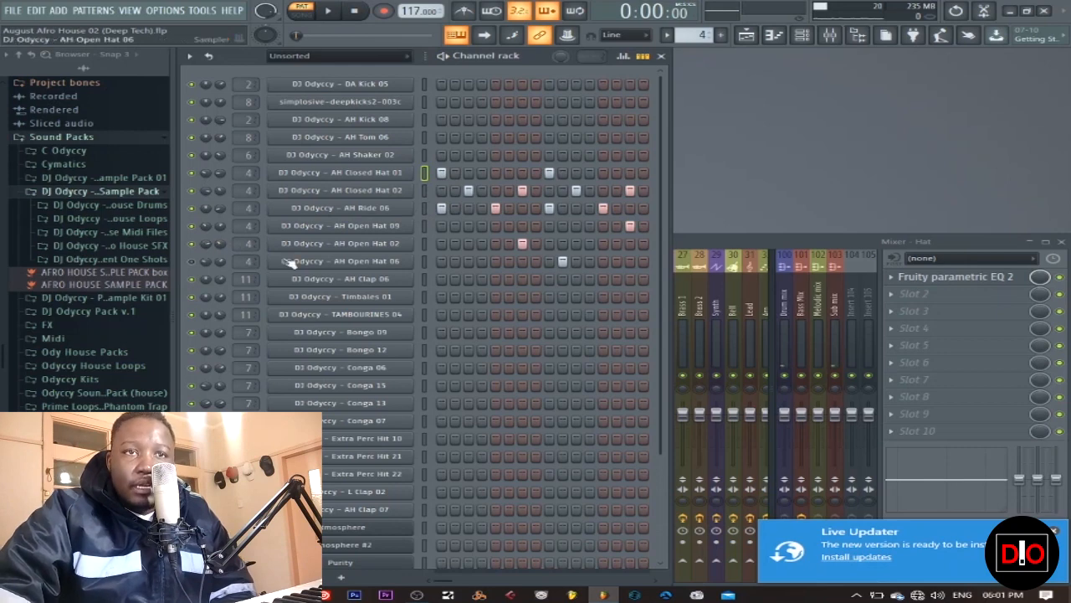
click(328, 10)
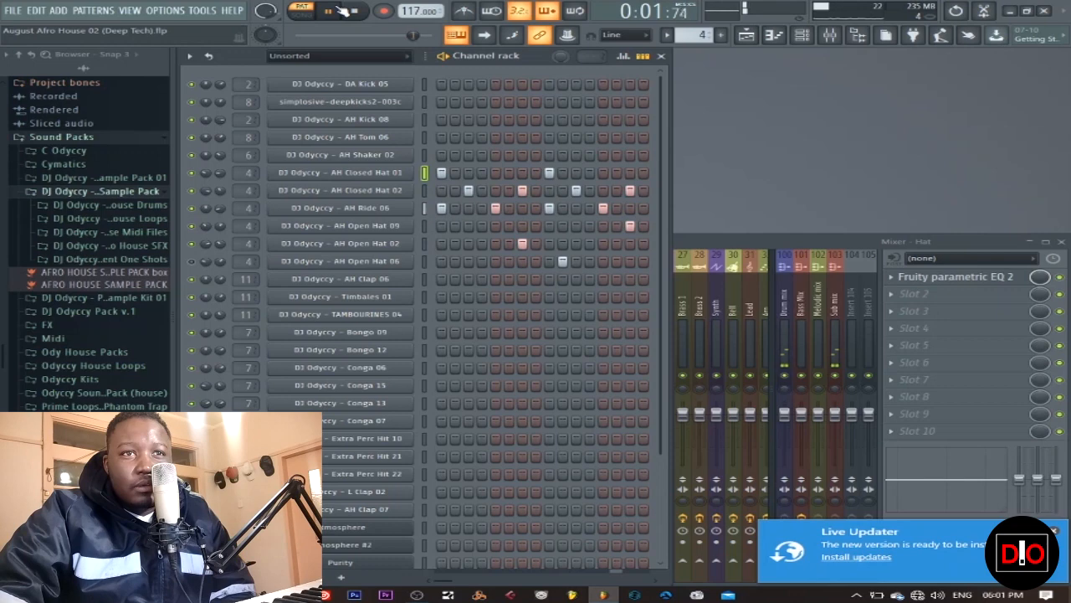
click(356, 12)
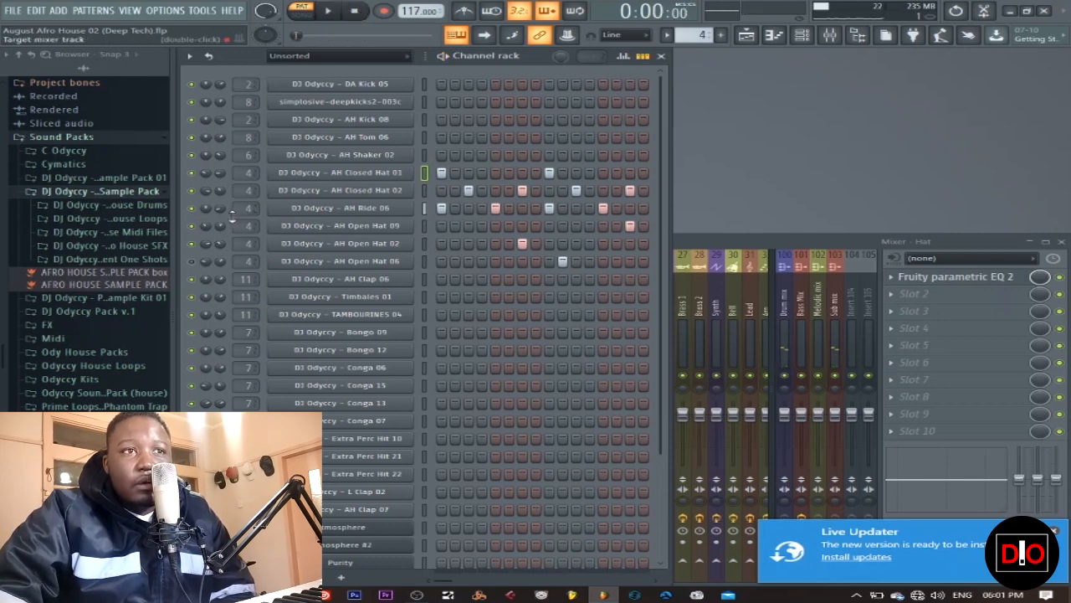
- Unmute AH Open Hat 06 and audition the complete hat pattern
click(192, 261)
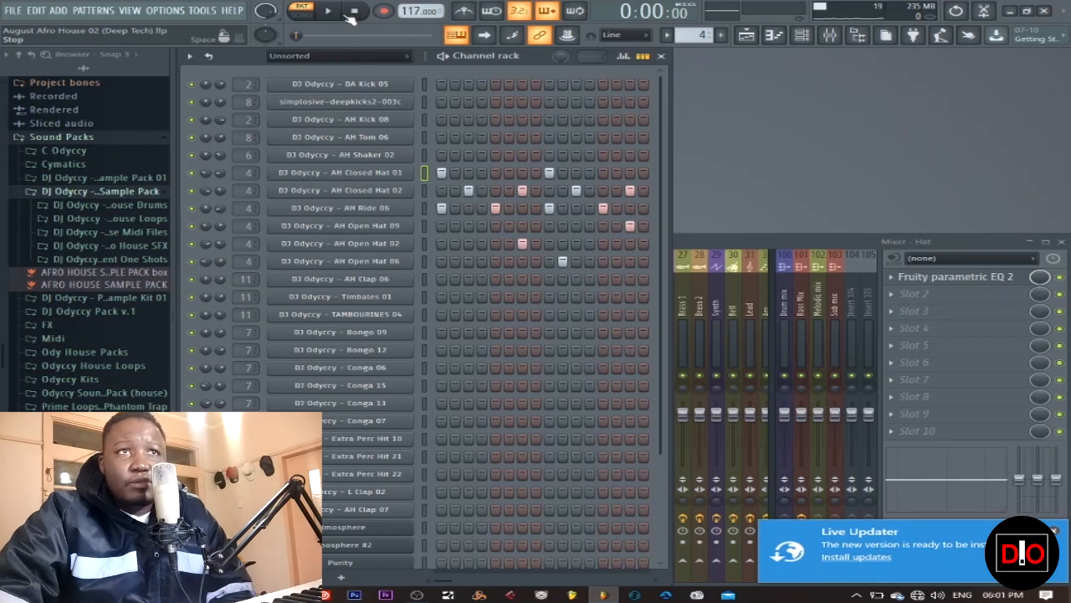
click(346, 13)
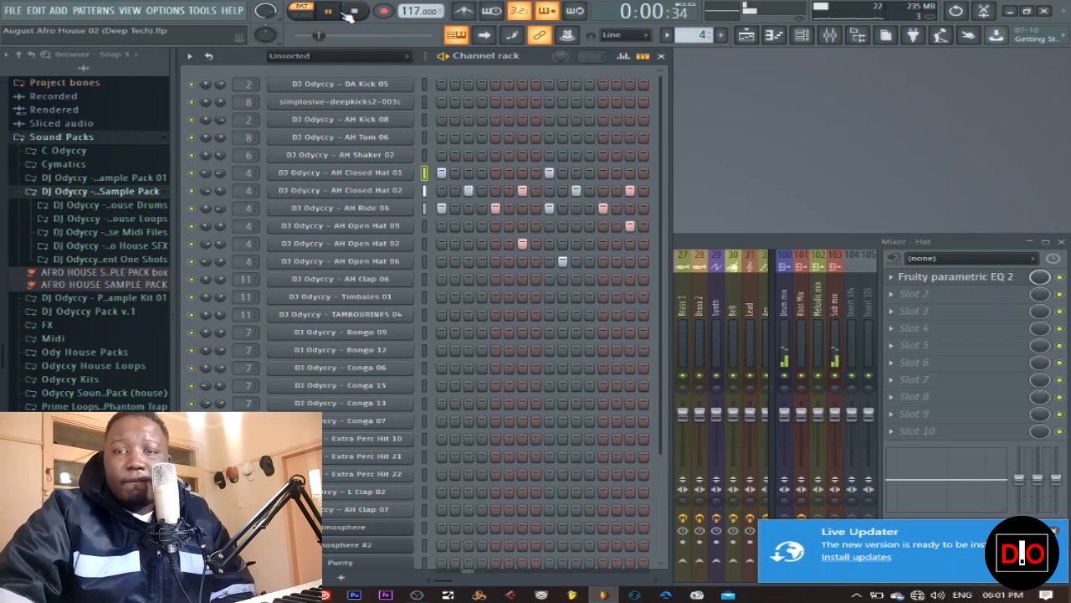
click(365, 14)
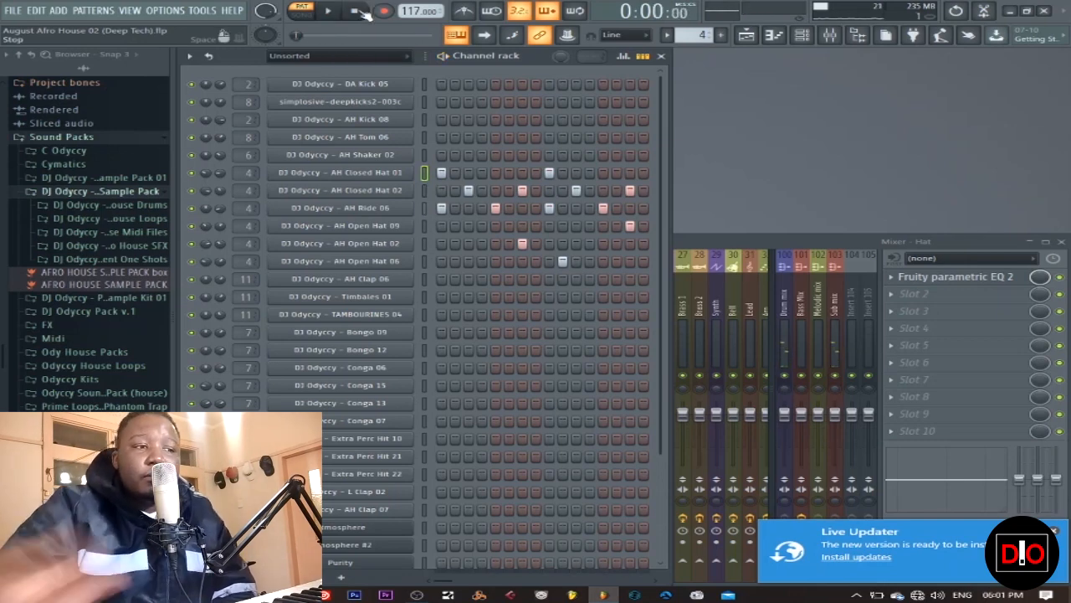
- Switch to the SFX pattern with AH Clap 06 selected and view how its clips are placed in the playlist arrangement
key(KP_Add)
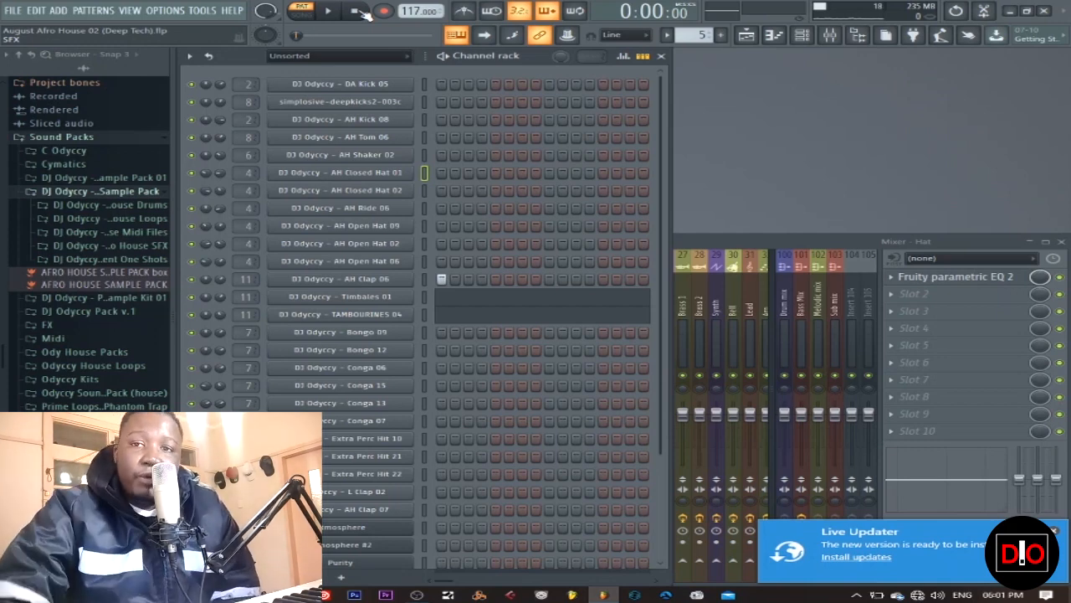
click(425, 279)
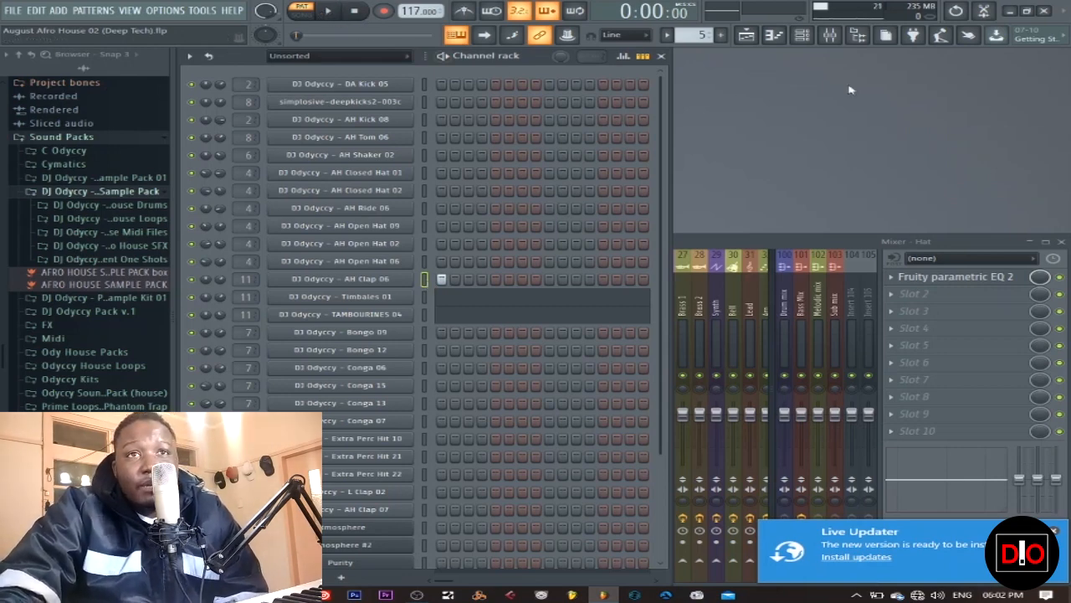
click(747, 34)
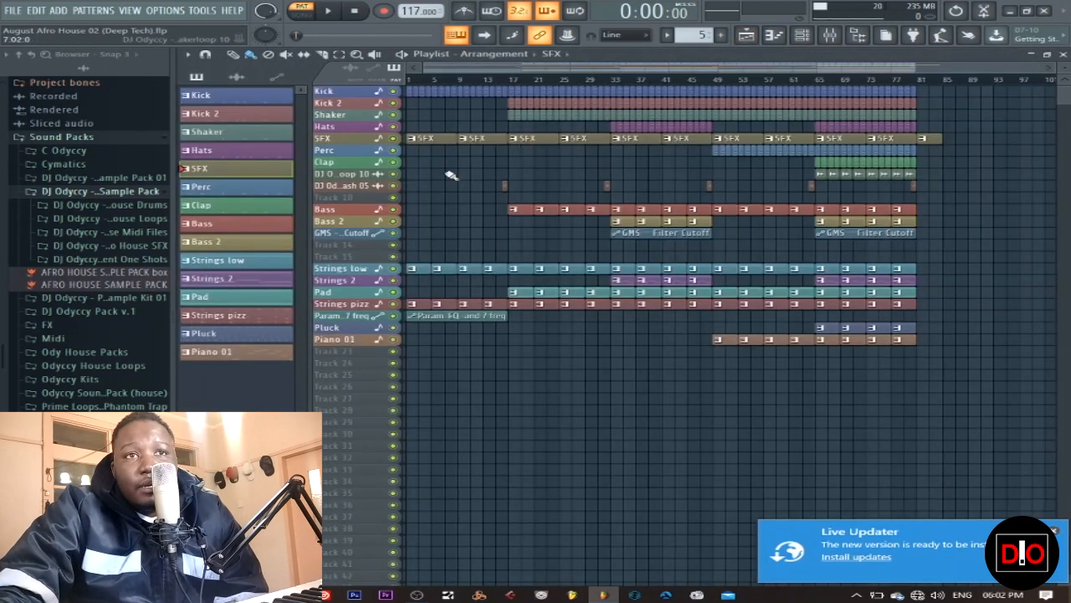
click(1063, 53)
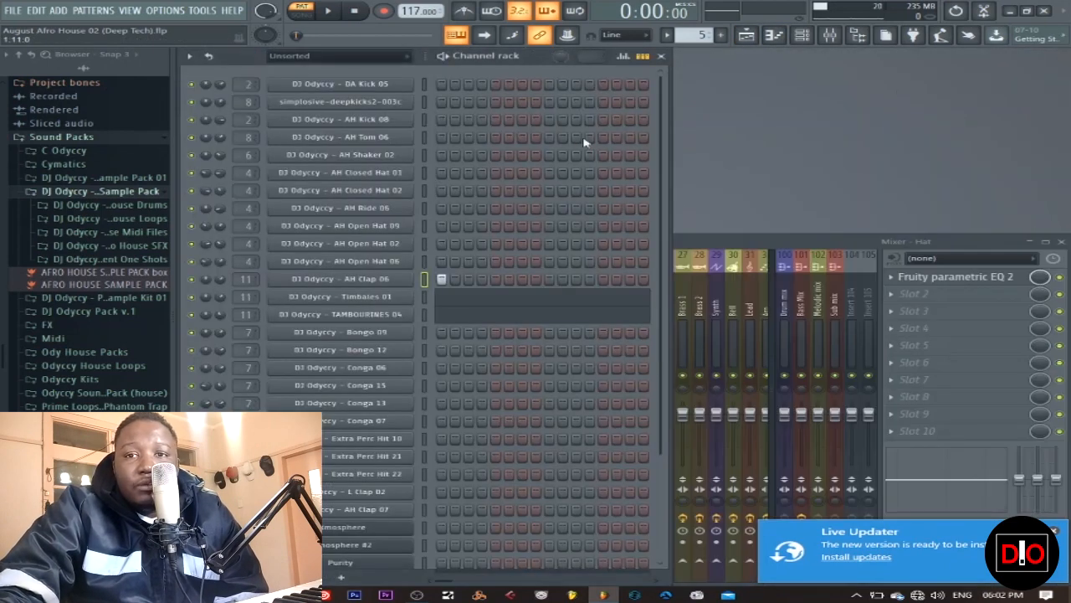
- Show the effects chain of the SFX mixer track and start playing the SFX pattern
click(728, 244)
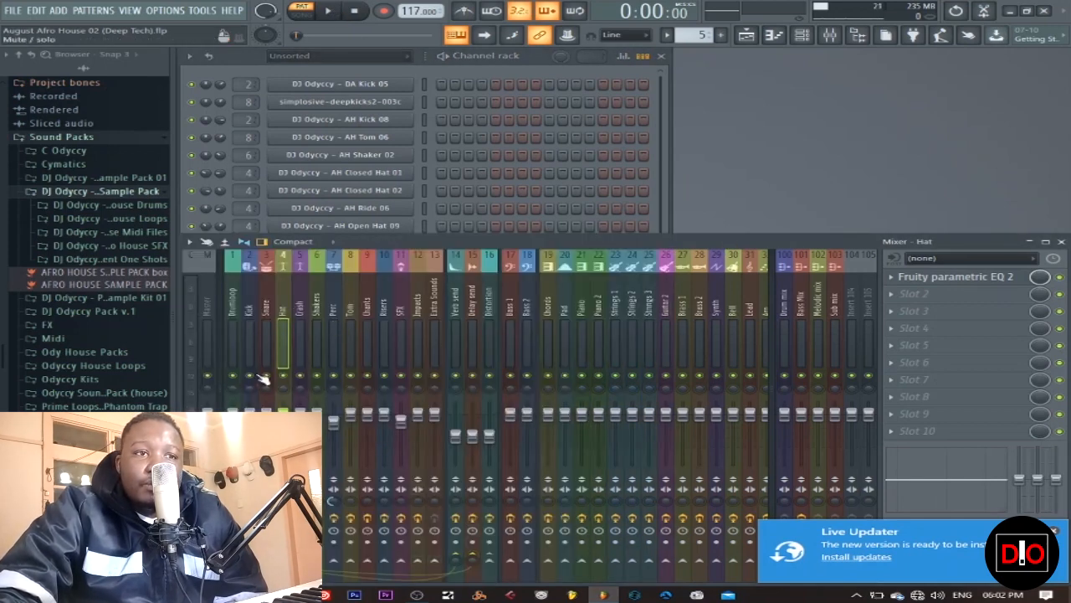
click(402, 314)
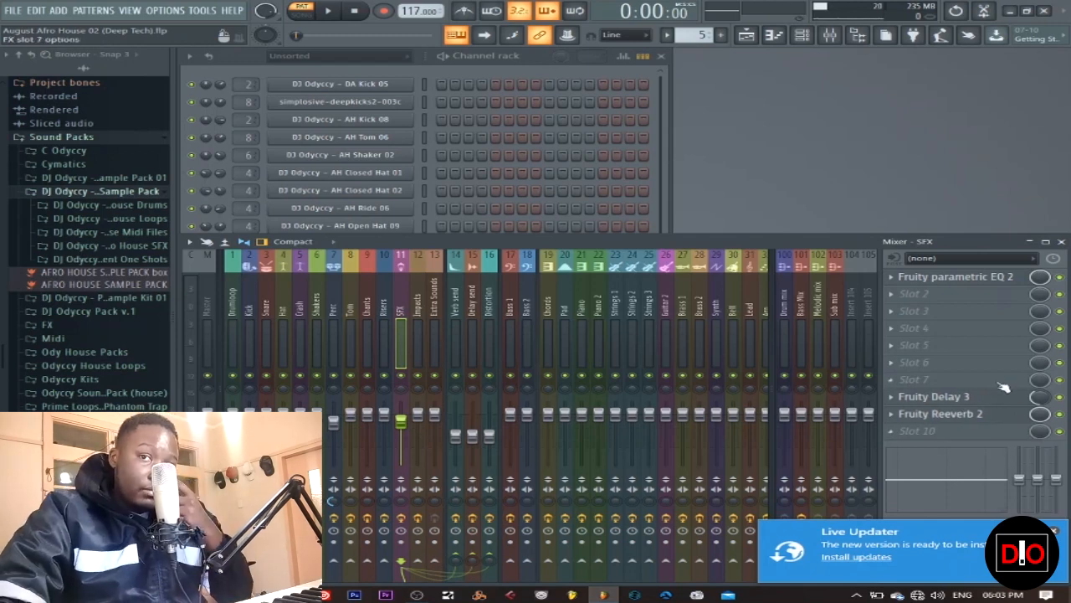
click(329, 12)
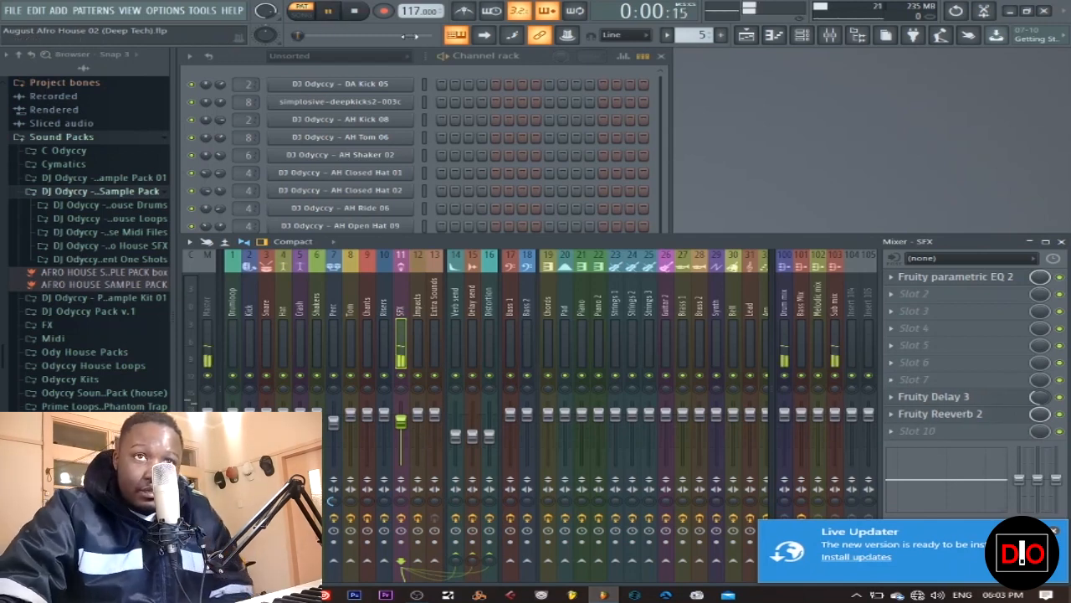
- Examine the Timbales 01 note around bar 8 in the piano roll while listening to it, and return to the channel rack
click(662, 109)
click(536, 306)
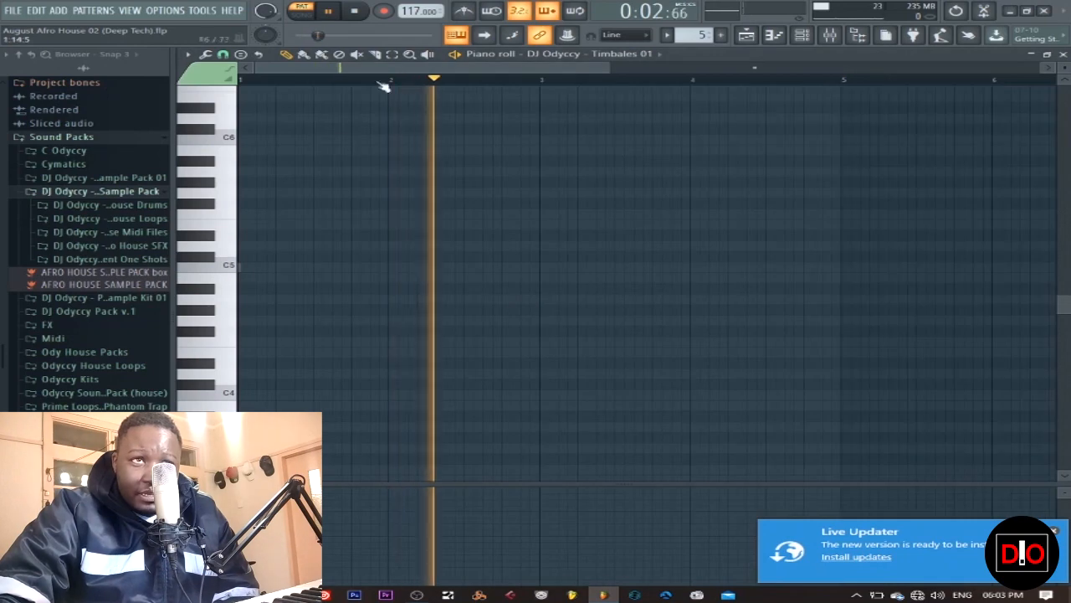
drag(444, 66, 718, 64)
click(676, 82)
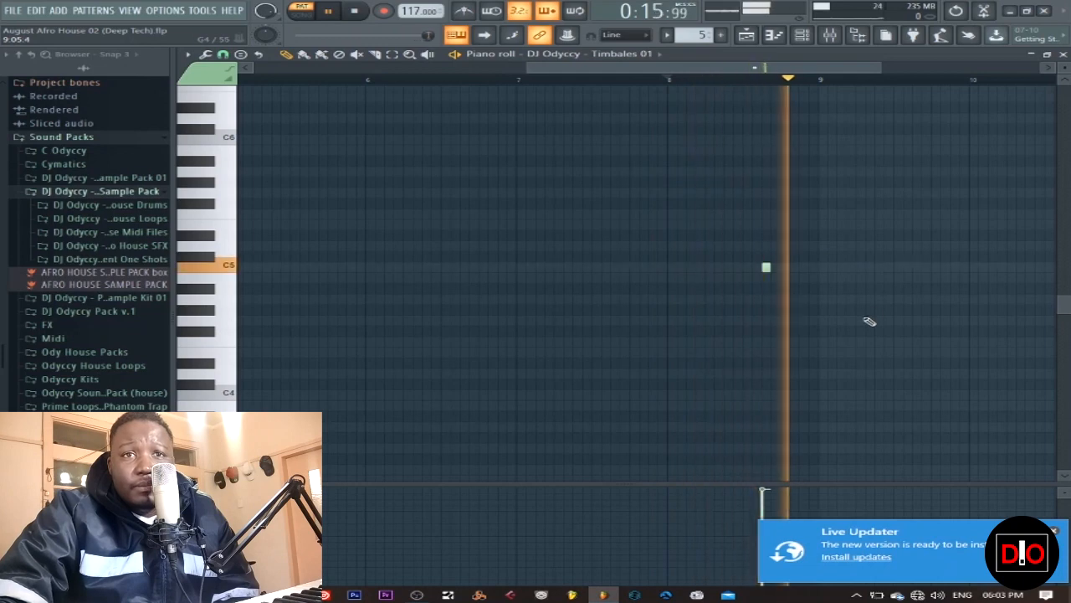
key(space)
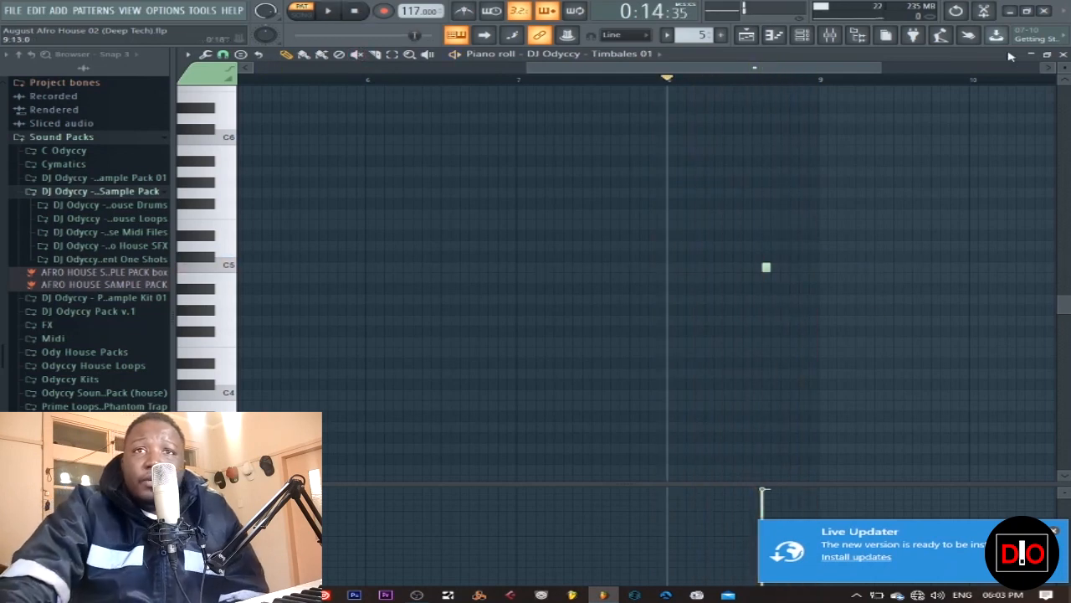
click(1063, 54)
click(357, 12)
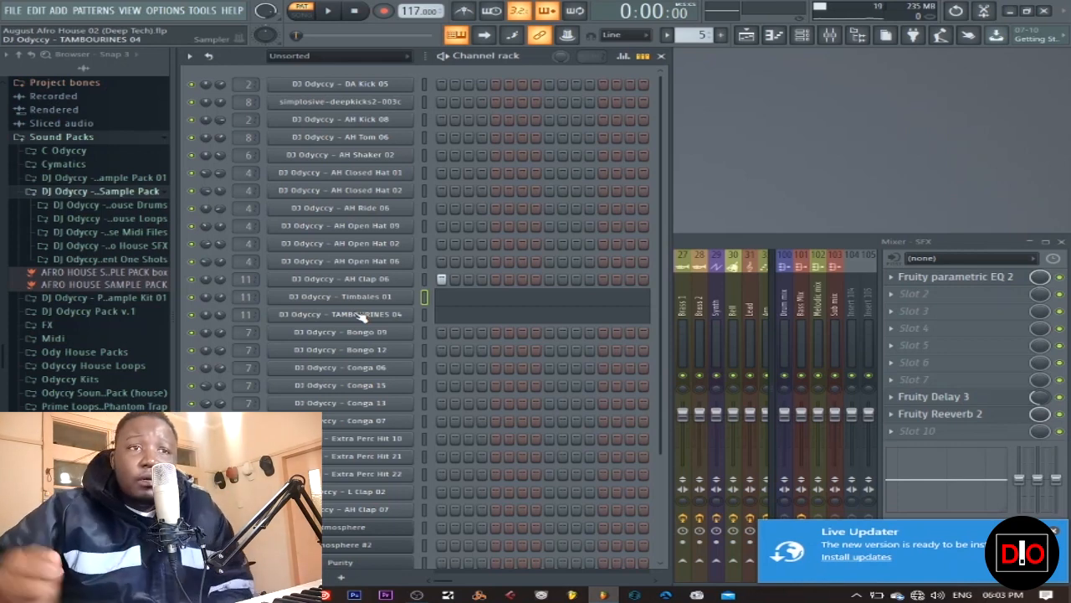
- Select the TAMBOURINES 04 channel and switch to the Perc pattern, showing all of its bongo, conga and extra percussion channels
click(425, 315)
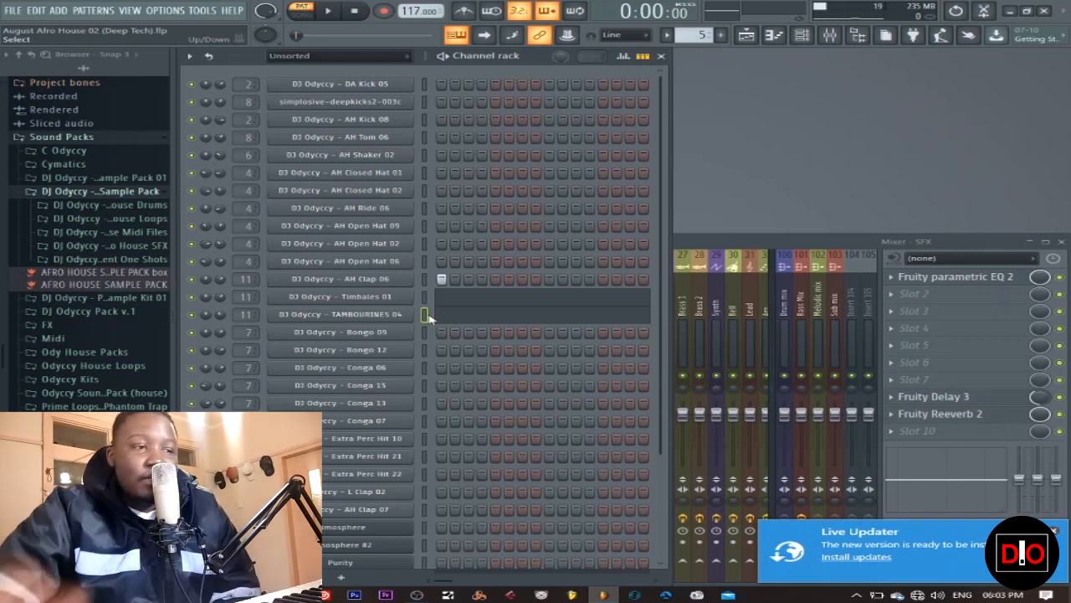
key(KP_Add)
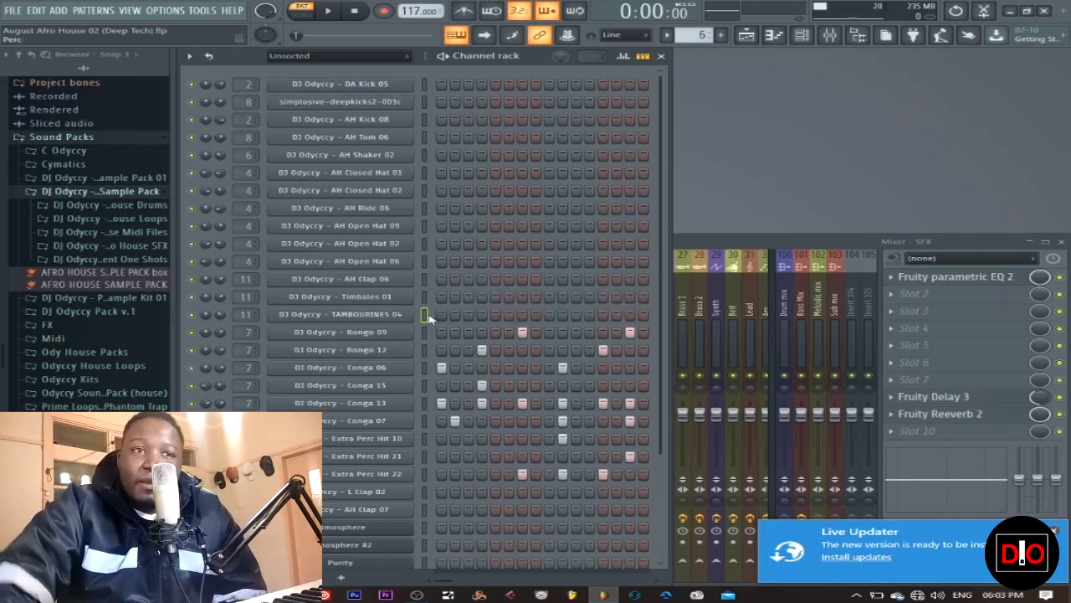
scroll(428, 316, down, 3)
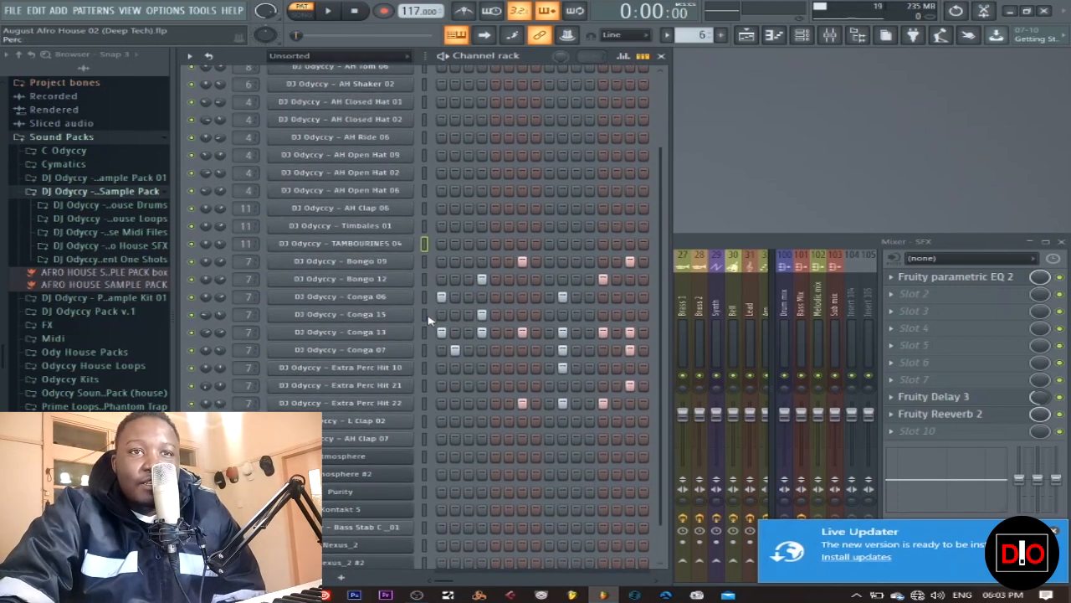
scroll(429, 318, down, 2)
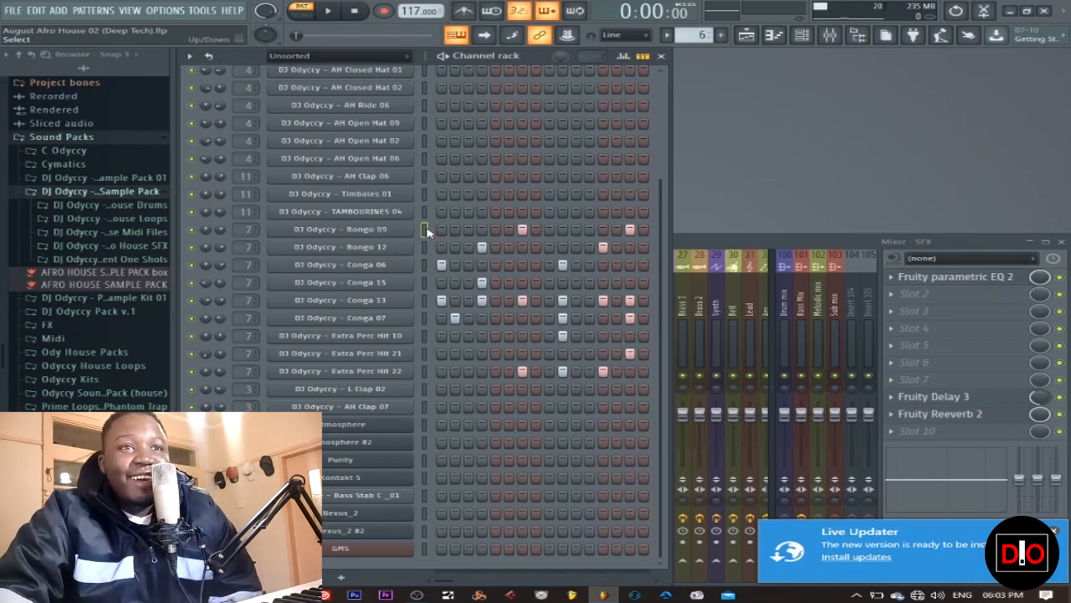
click(191, 248)
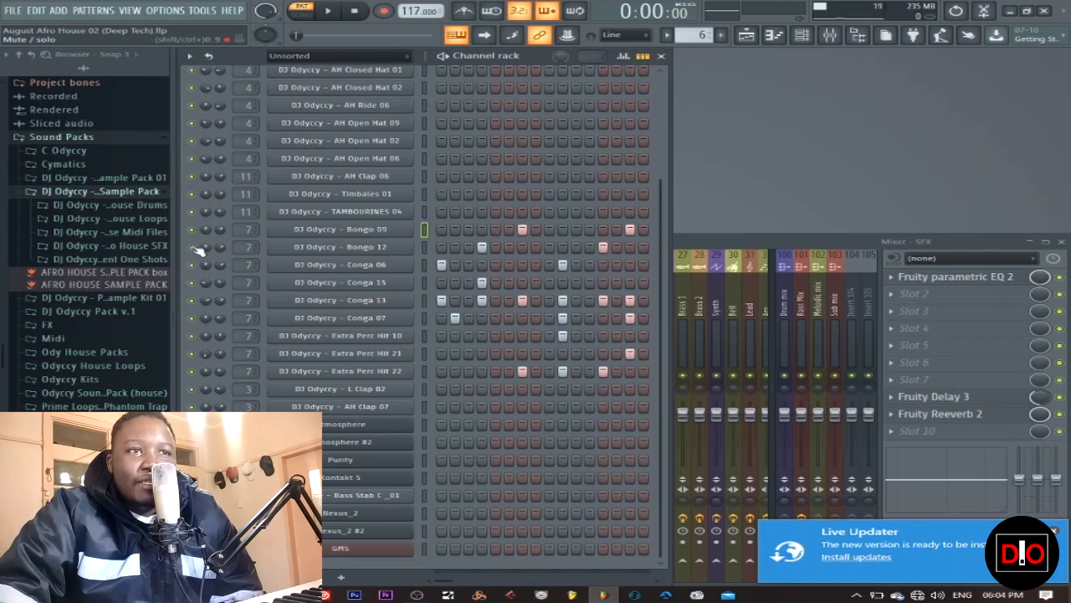
click(193, 299)
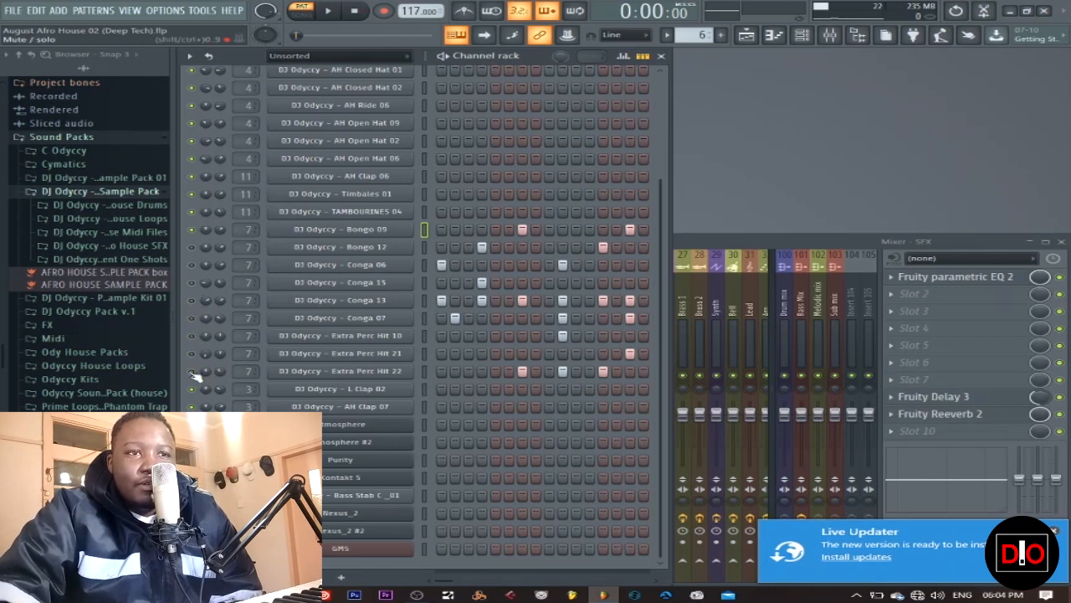
right_click(193, 229)
click(199, 236)
right_click(191, 231)
click(213, 237)
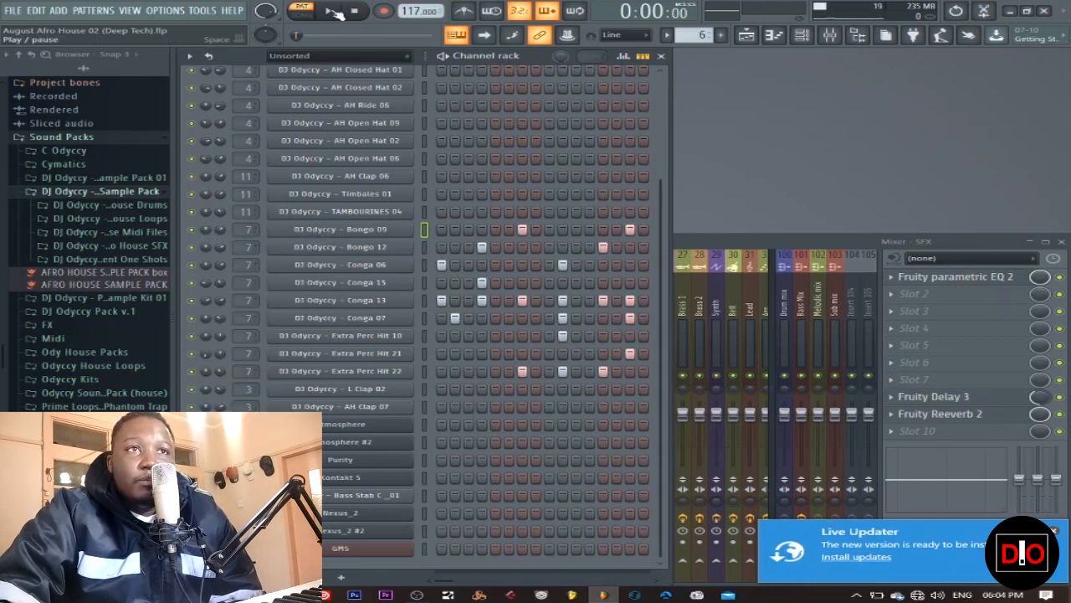
- Audition the full Perc pattern with every percussion channel active
click(333, 12)
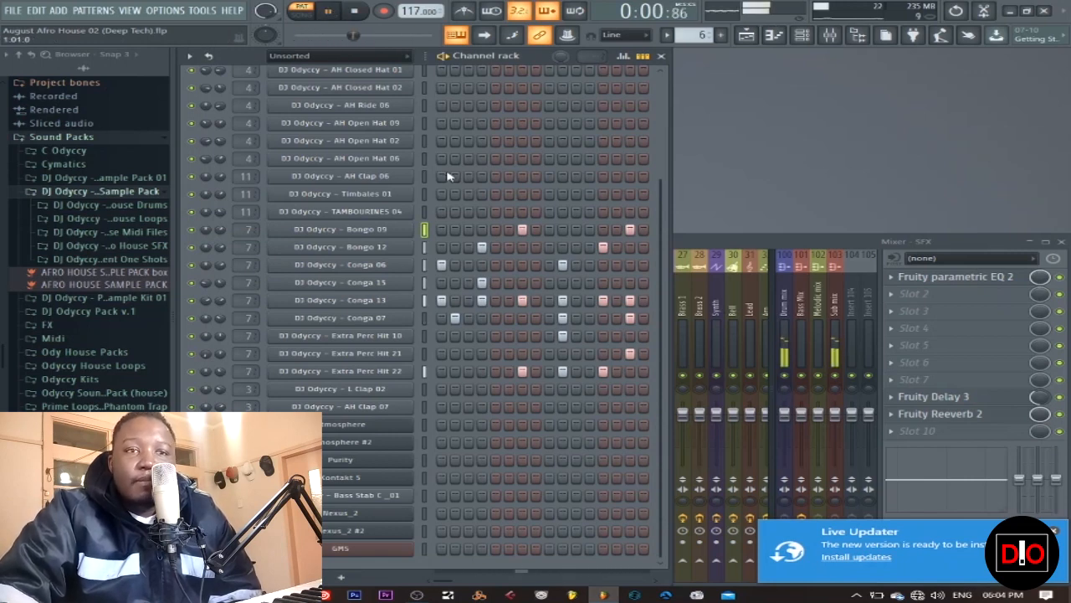
click(353, 12)
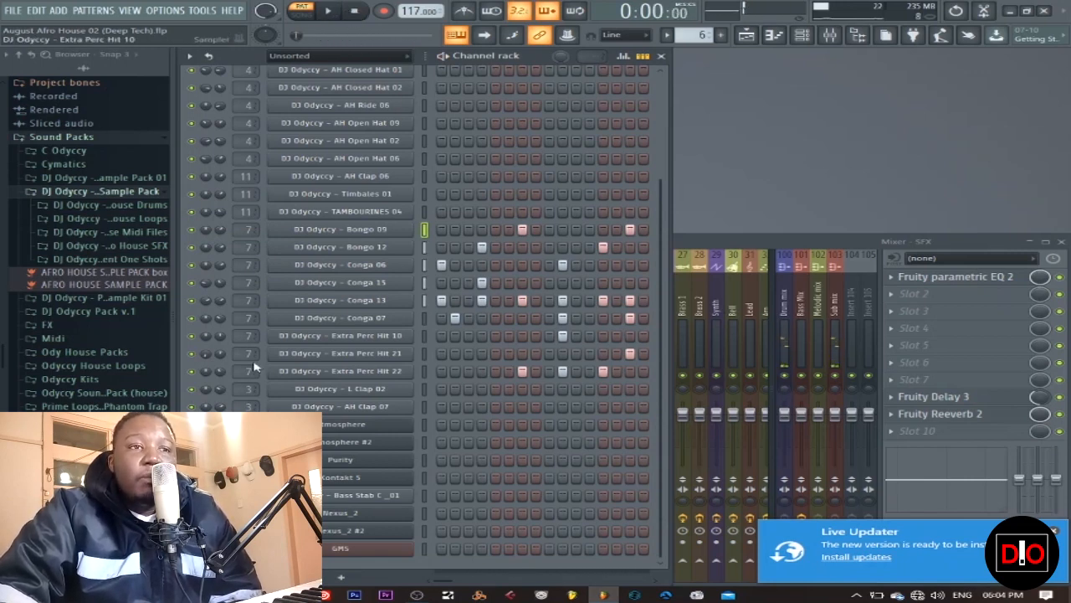
- Mute Extra Perc Hit 22 and Extra Perc Hit 21 and audition the Perc pattern without them
click(192, 371)
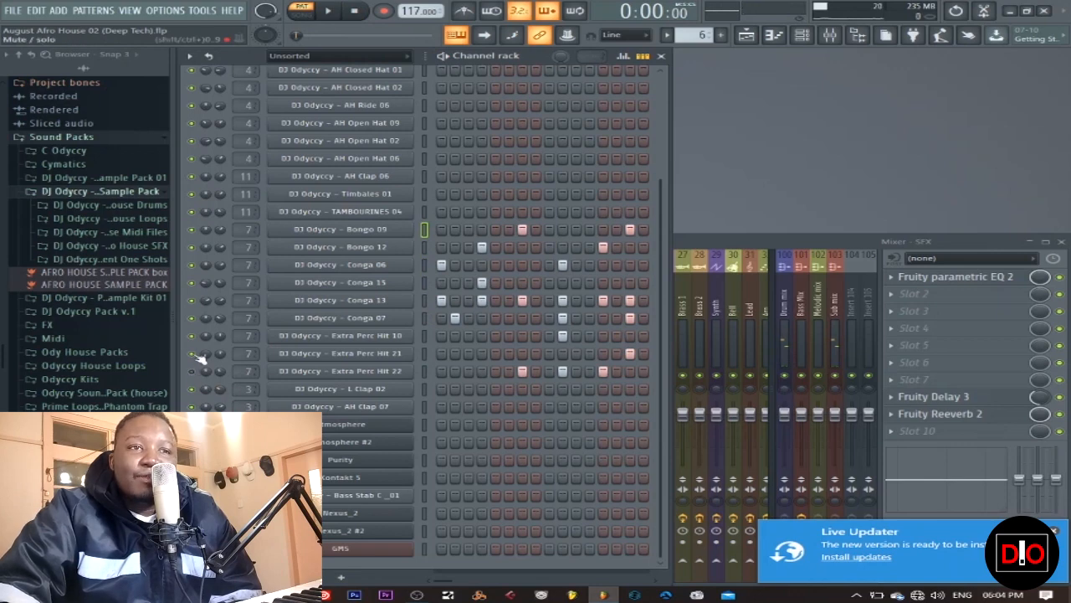
click(192, 353)
click(328, 11)
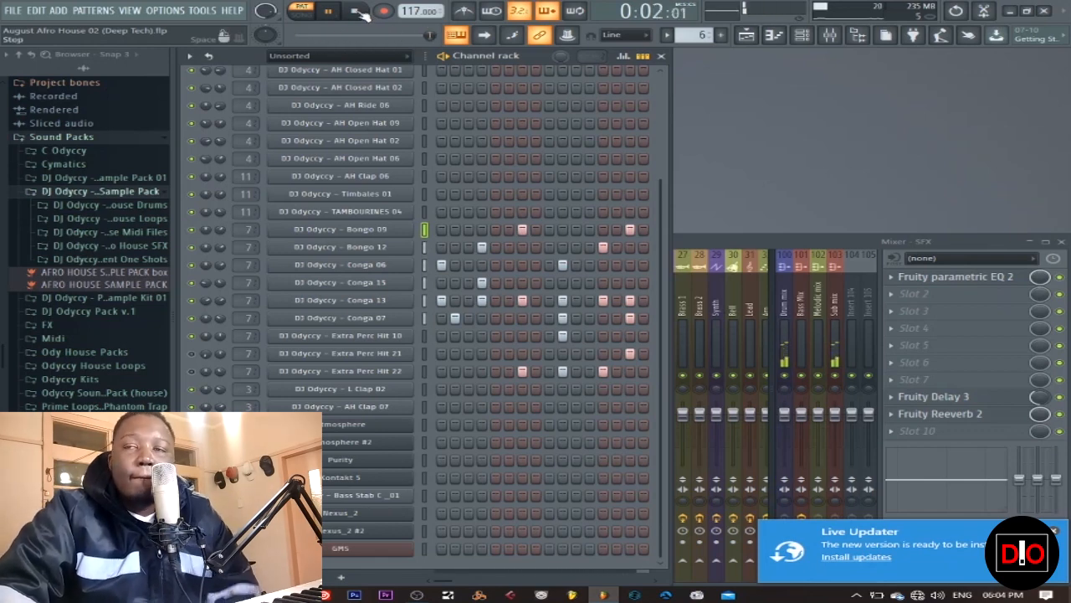
click(356, 11)
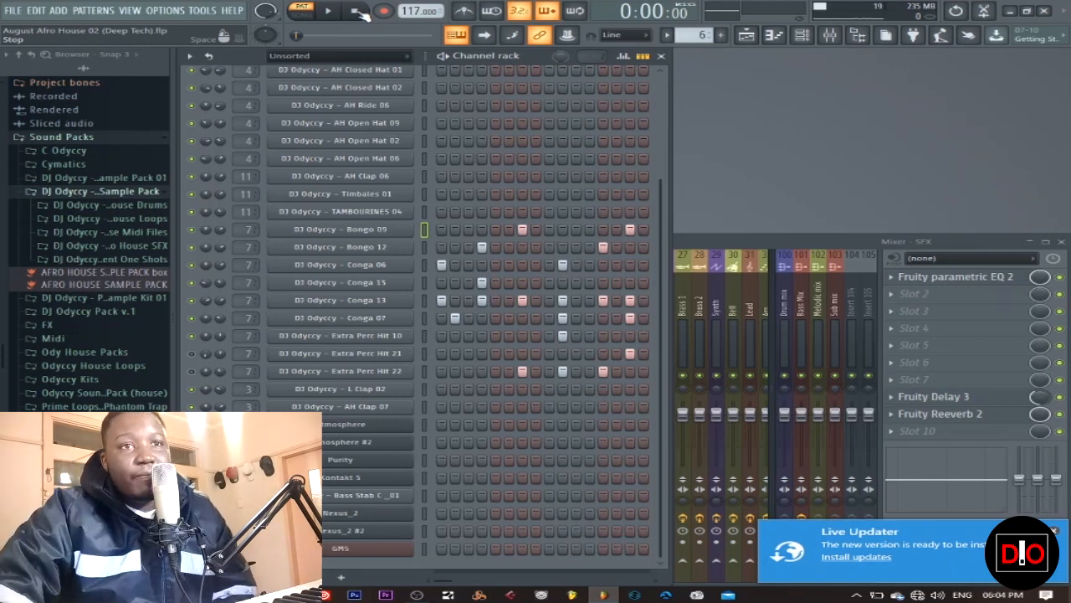
- Mute the remaining percussion channels except Conga 06 and audition that conga by itself
click(192, 336)
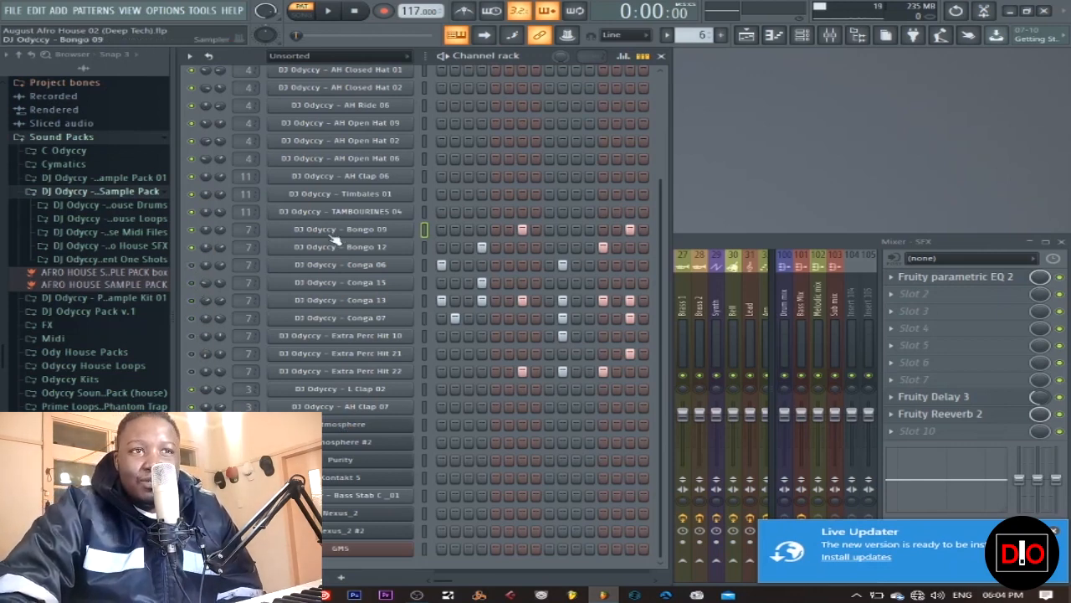
click(192, 249)
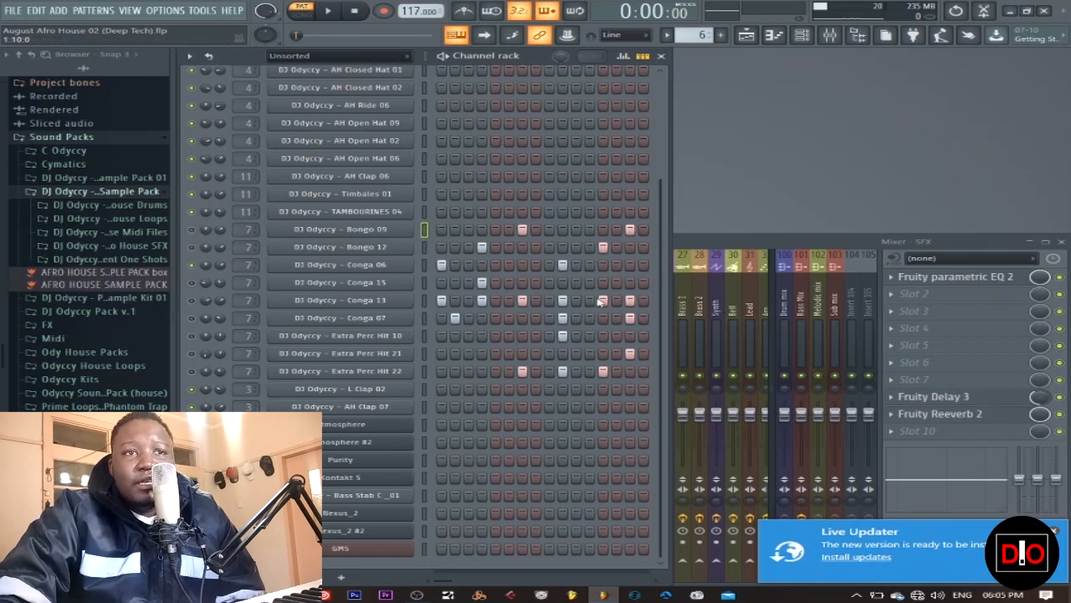
click(328, 11)
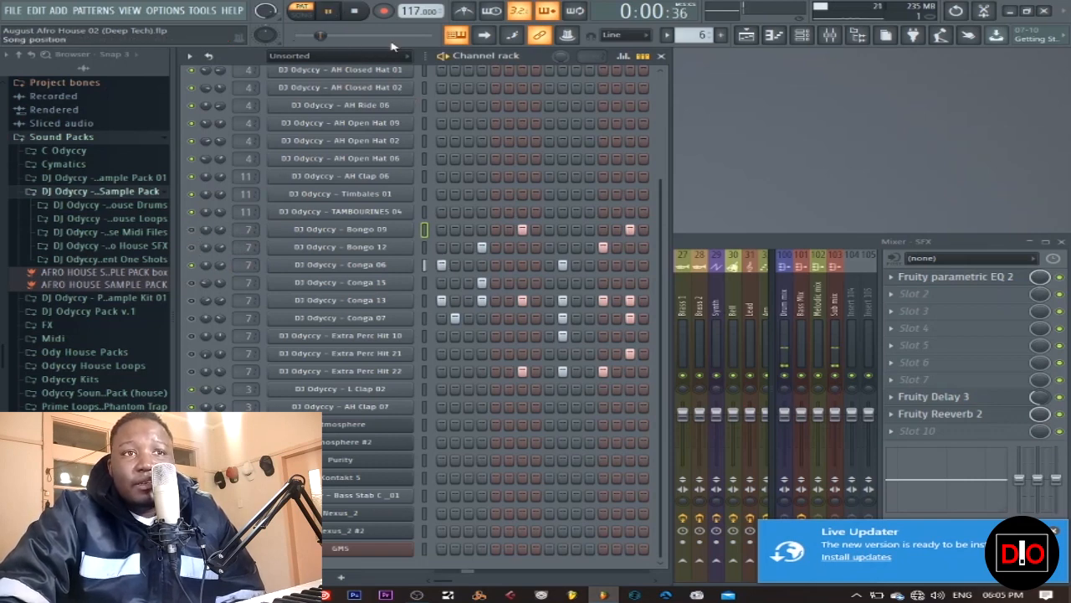
key(space)
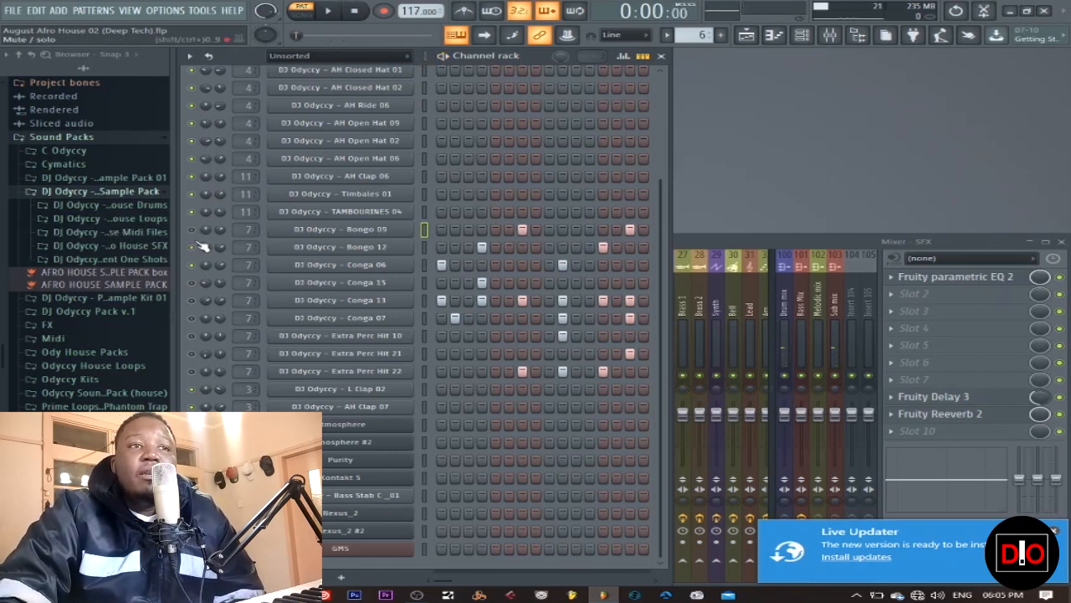
- Unmute Bongo 12 and Bongo 09 and play them twice together with Conga 06
click(330, 11)
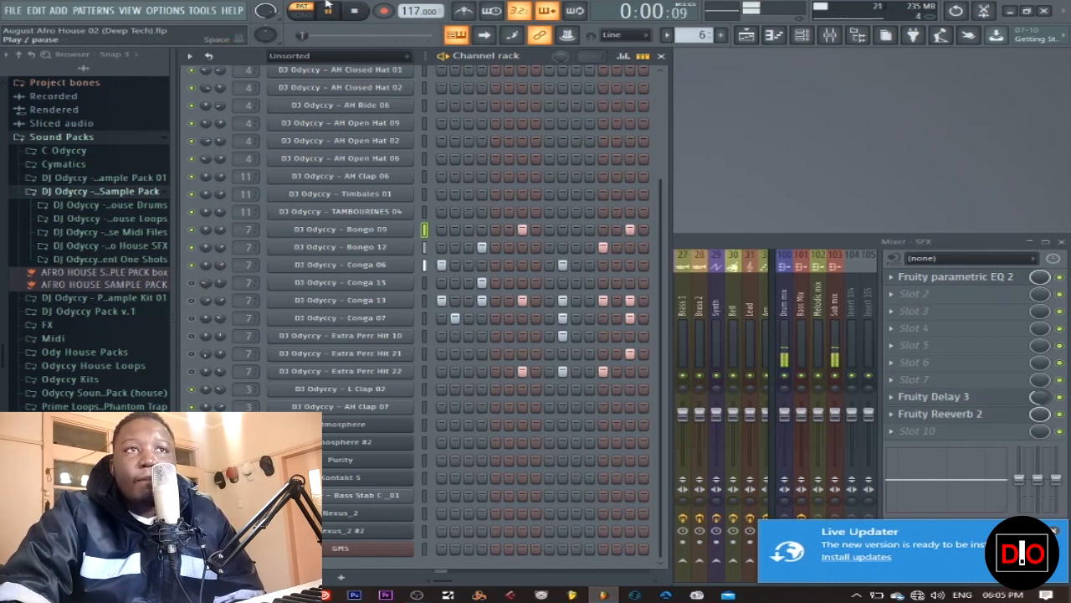
click(355, 10)
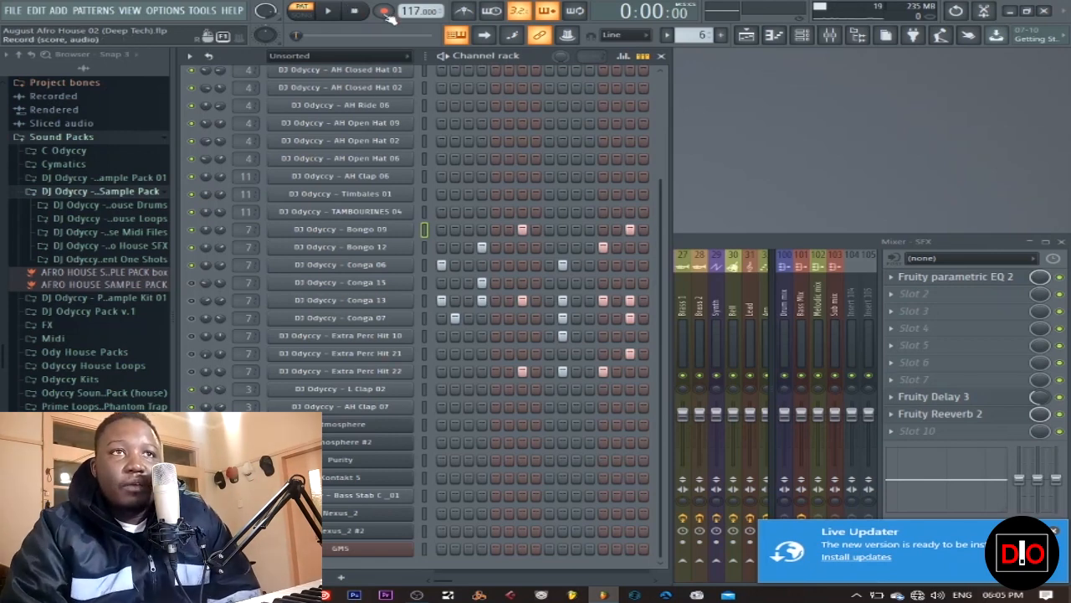
click(331, 13)
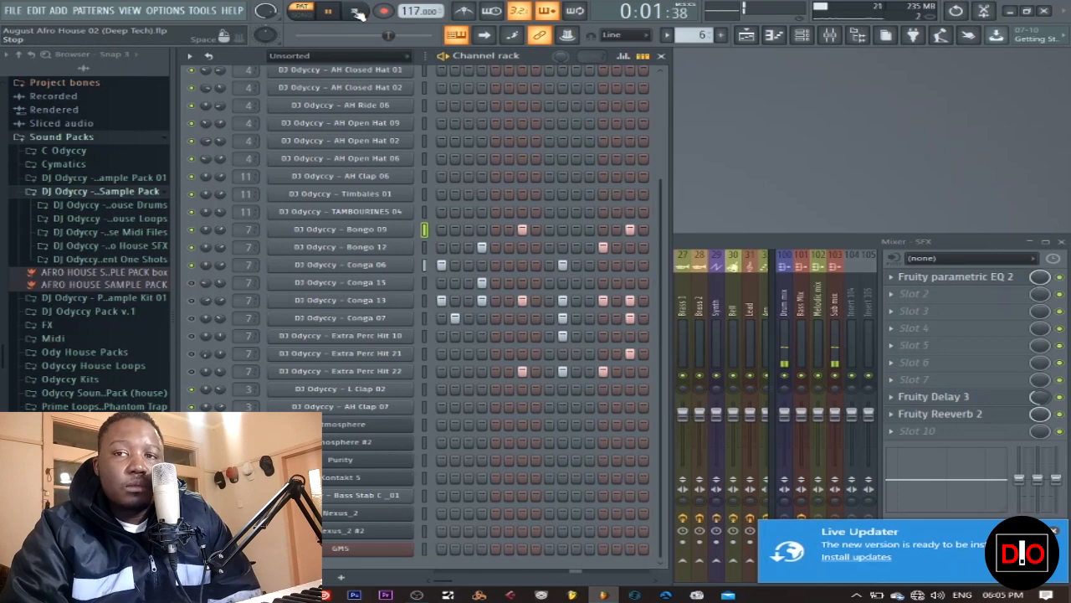
click(358, 12)
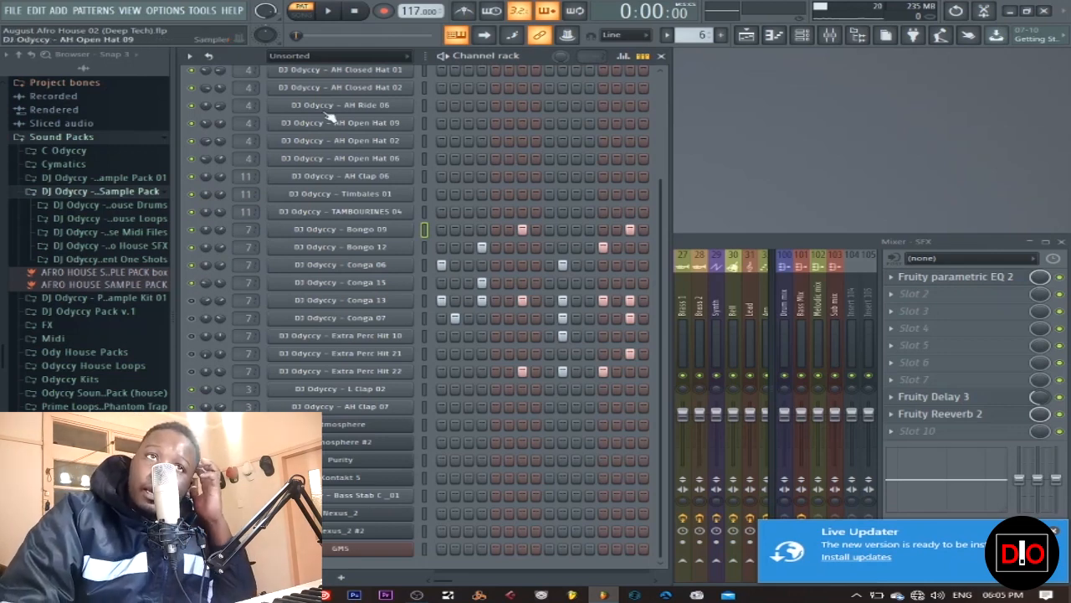
- Play the Perc pattern while unmuting the remaining percussion channels, ending with Extra Perc Hit 22
click(333, 11)
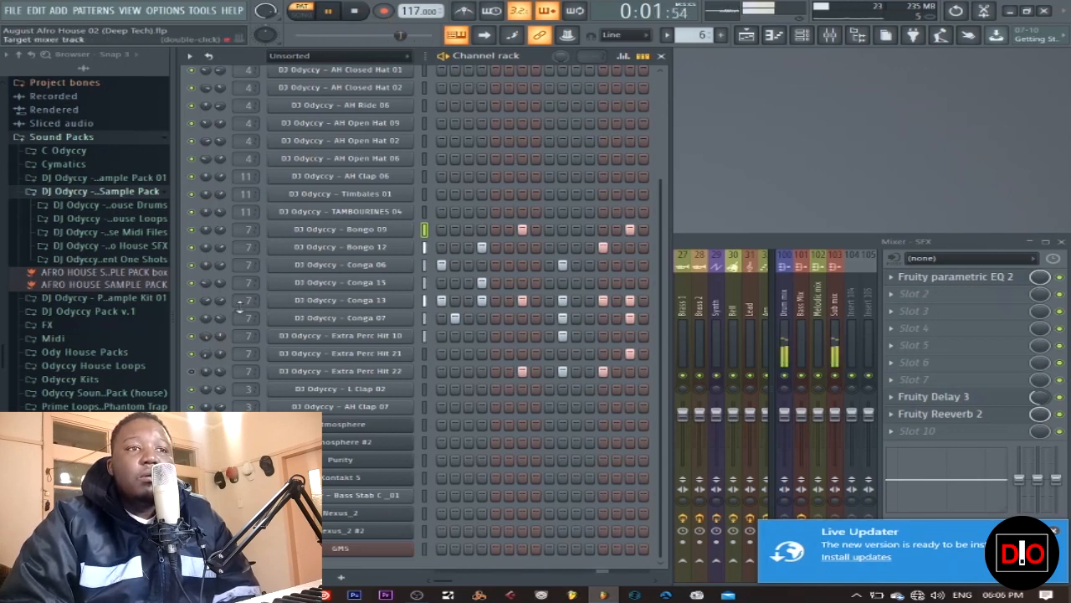
click(191, 372)
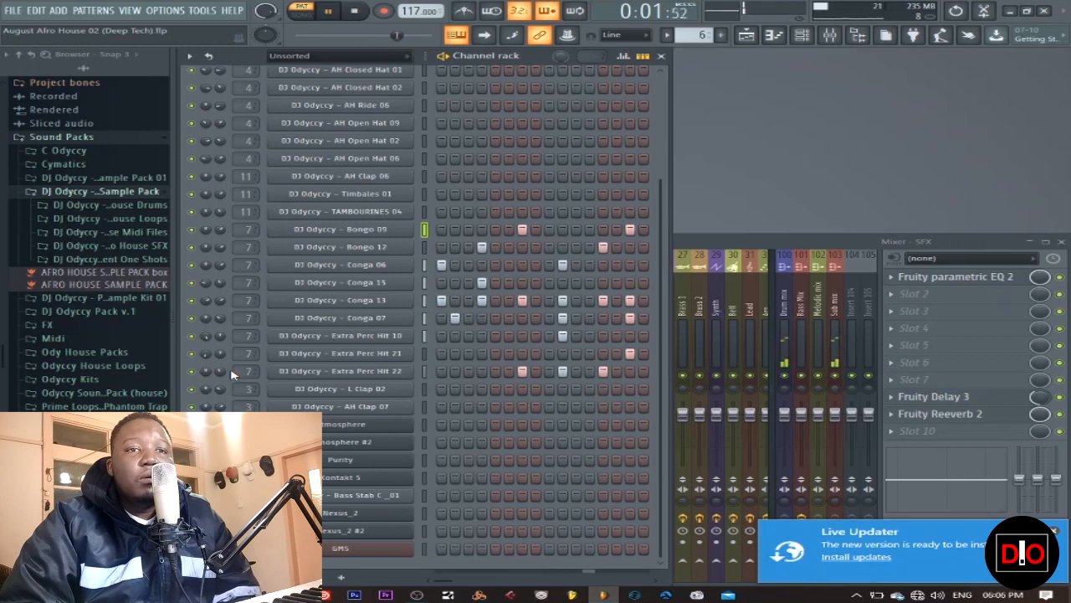
click(354, 11)
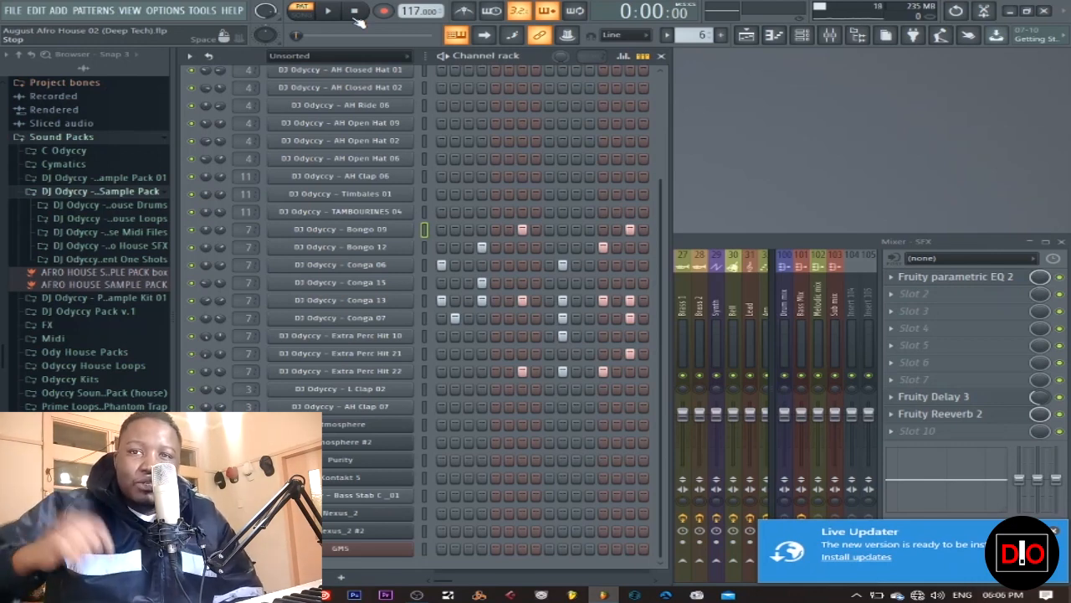
- Switch to the Clap pattern and audition both clap channels together
key(KP_Add)
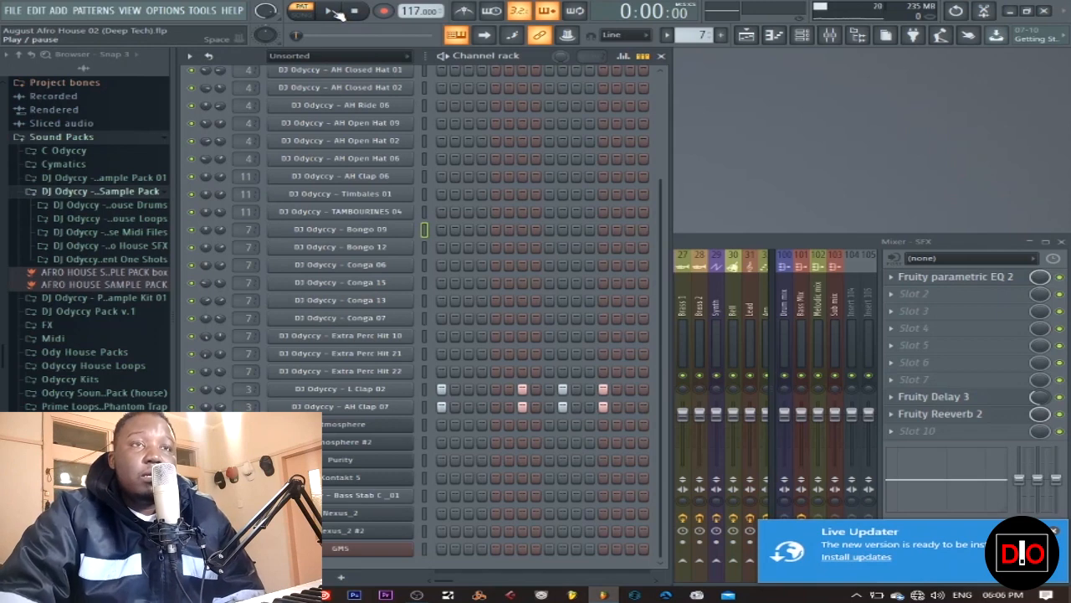
click(335, 13)
click(352, 12)
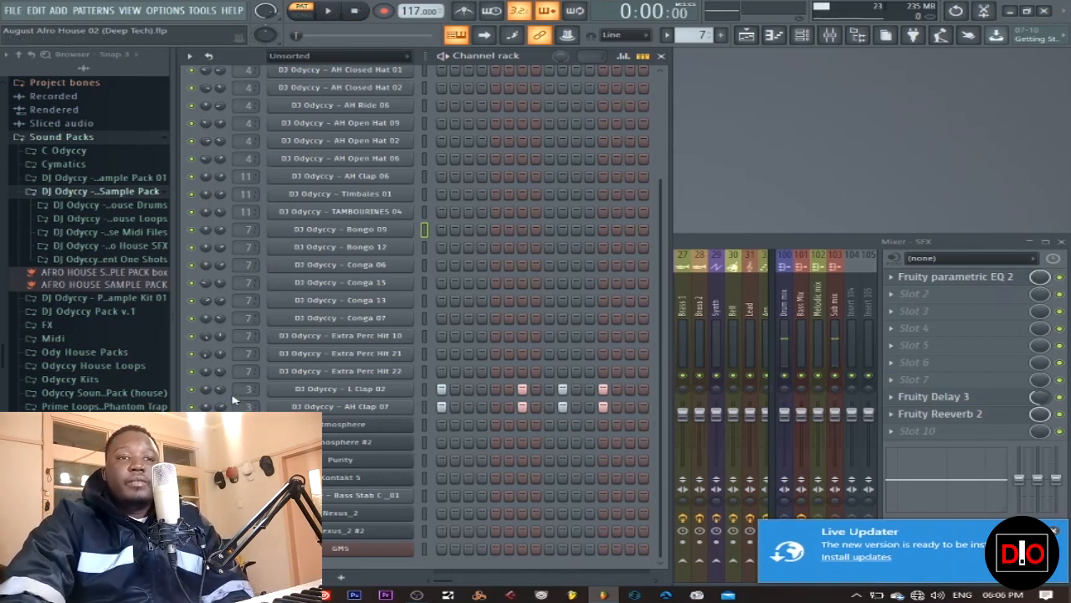
- Audition AH Clap 07 with L Clap 02 muted, and replay the pattern with both claps active
click(191, 388)
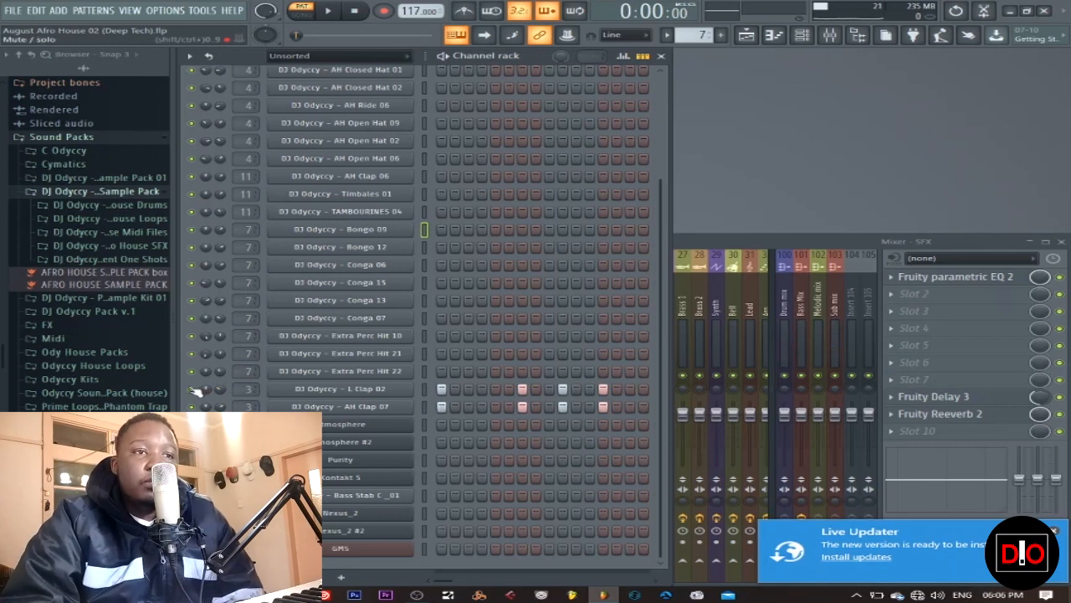
click(331, 12)
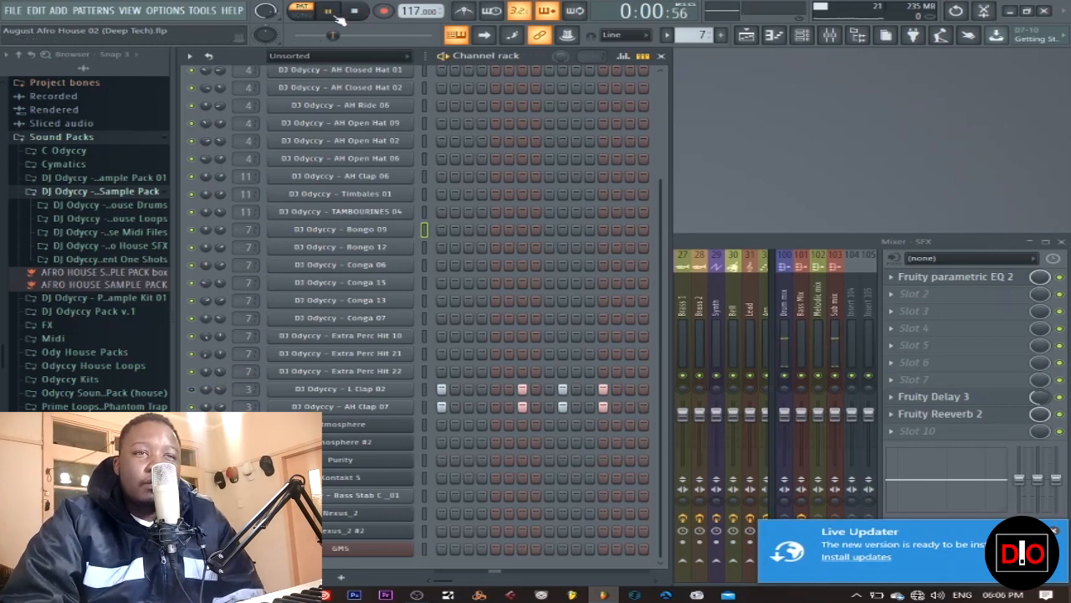
click(357, 12)
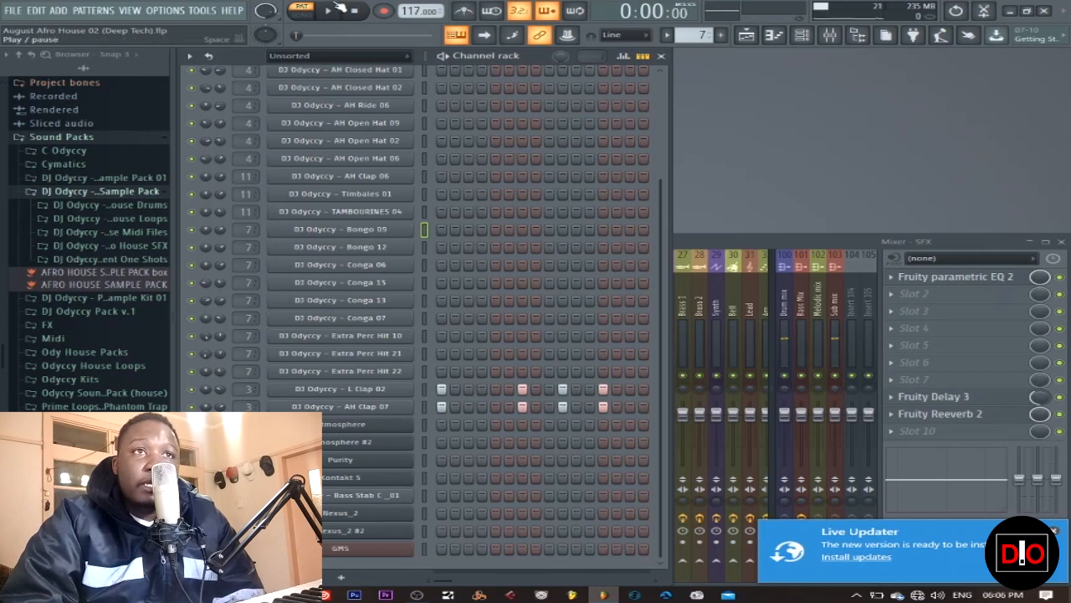
click(335, 11)
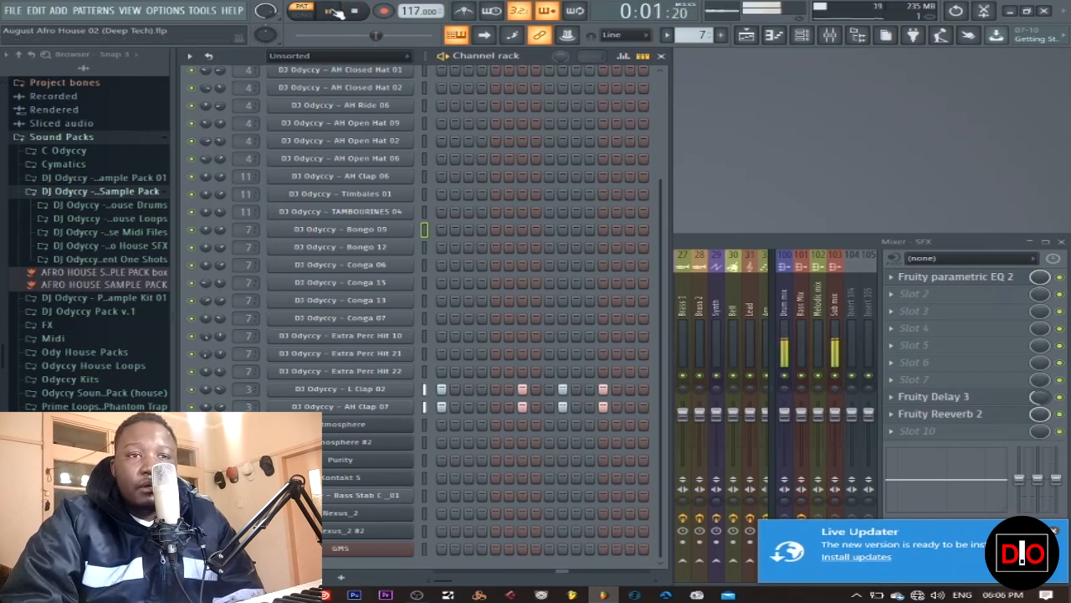
click(358, 11)
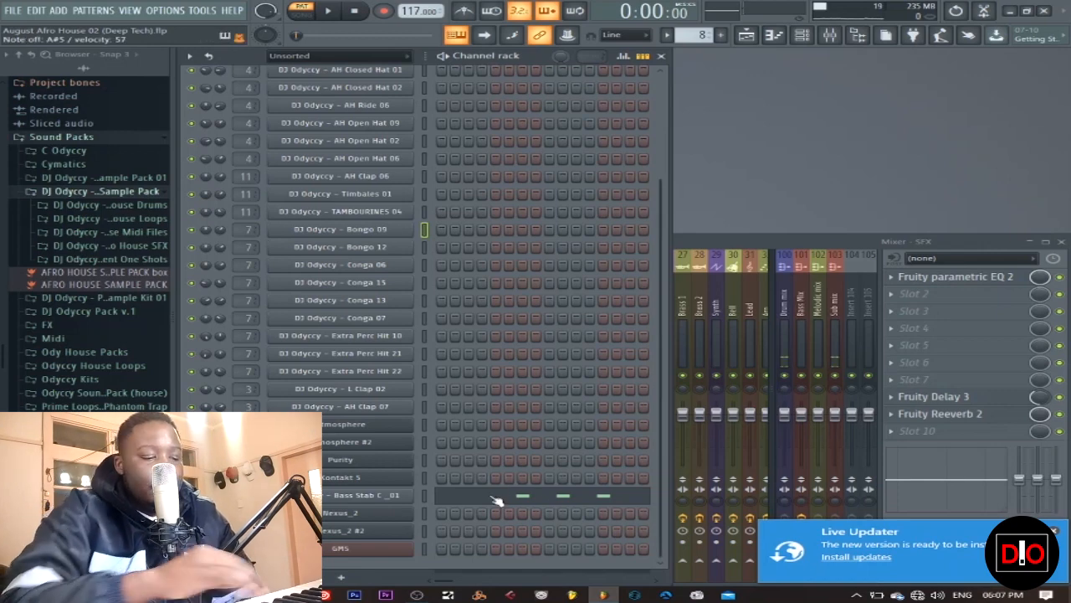
- Select the Bass Stab C_01 channel in the Bass pattern and play the pattern
click(415, 499)
click(425, 498)
click(425, 497)
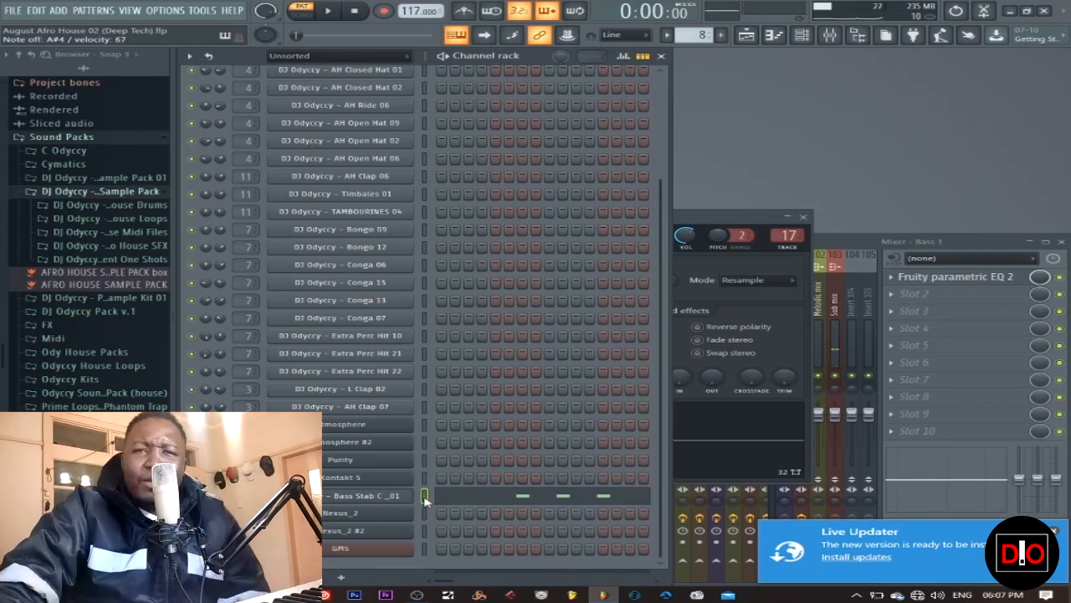
click(338, 12)
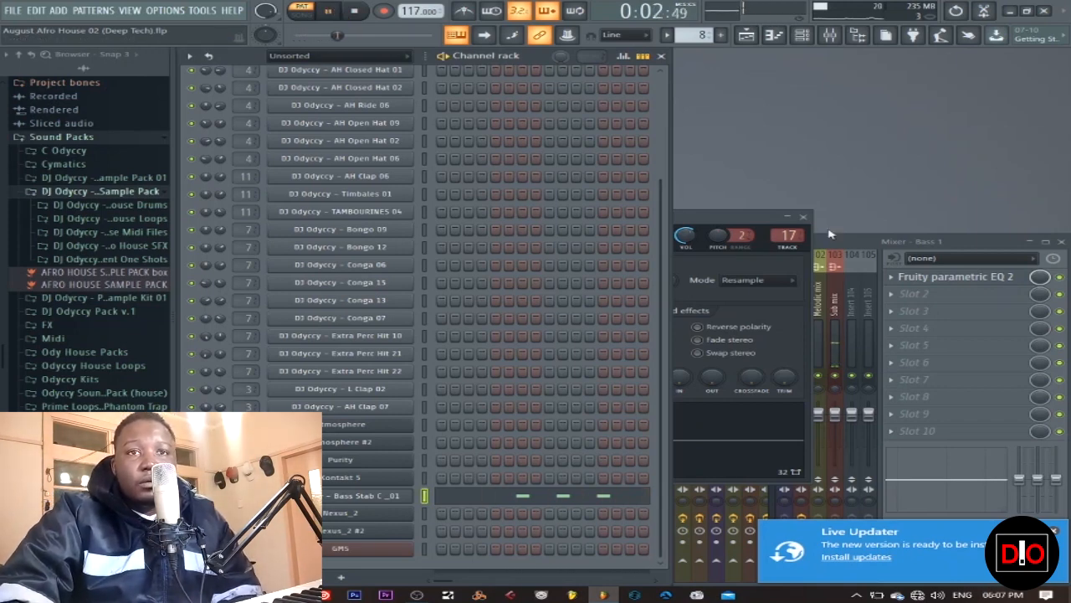
- Open Fruity parametric EQ 2 on the Bass 1 mixer track and lower its band 7 low-pass to about 833 Hz during playback
click(805, 217)
double_click(705, 242)
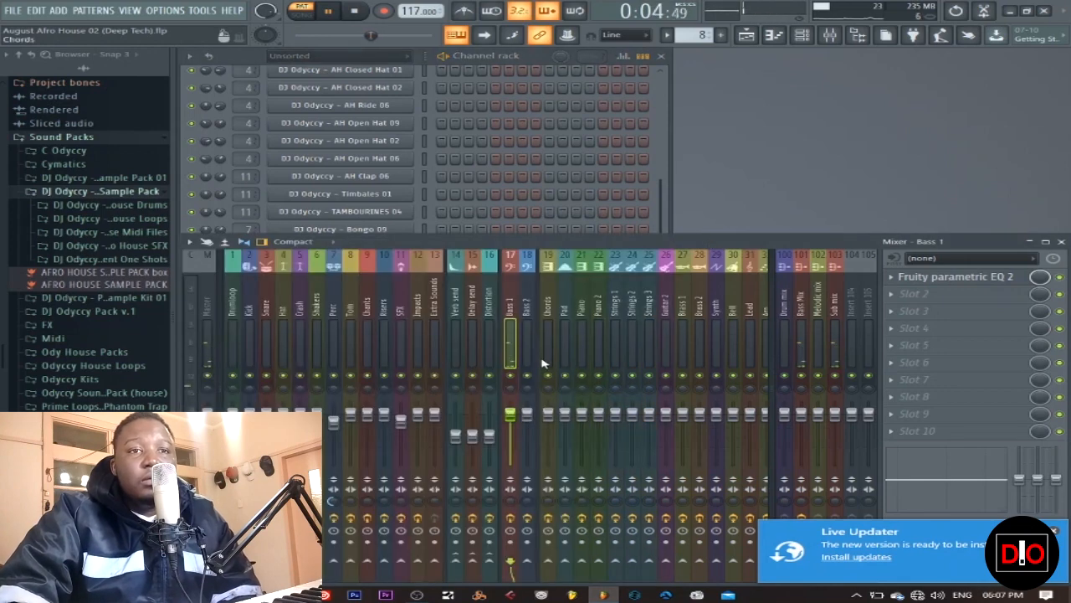
key(space)
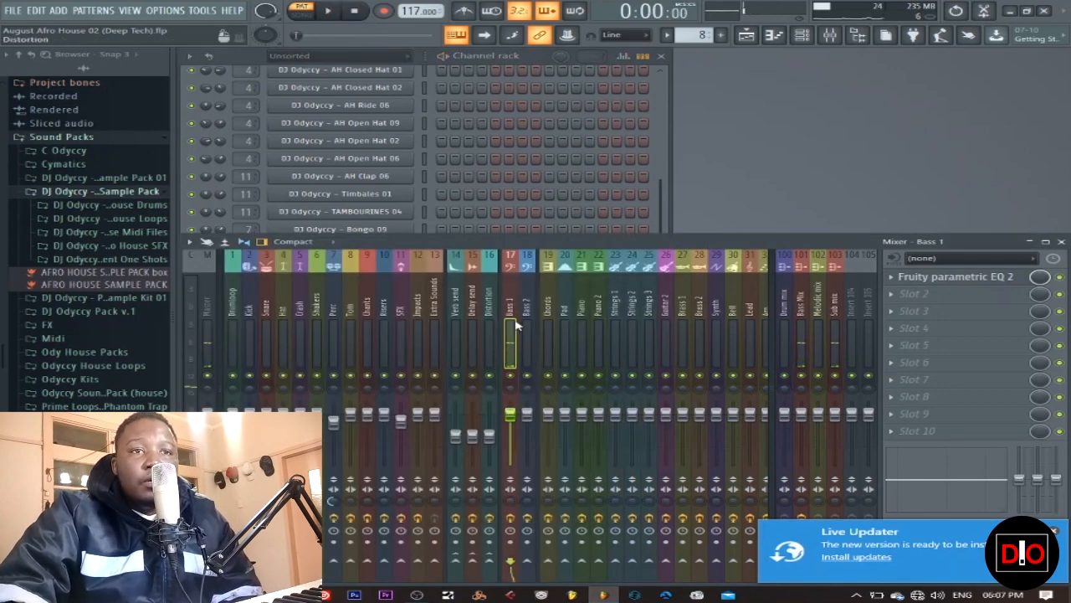
click(977, 283)
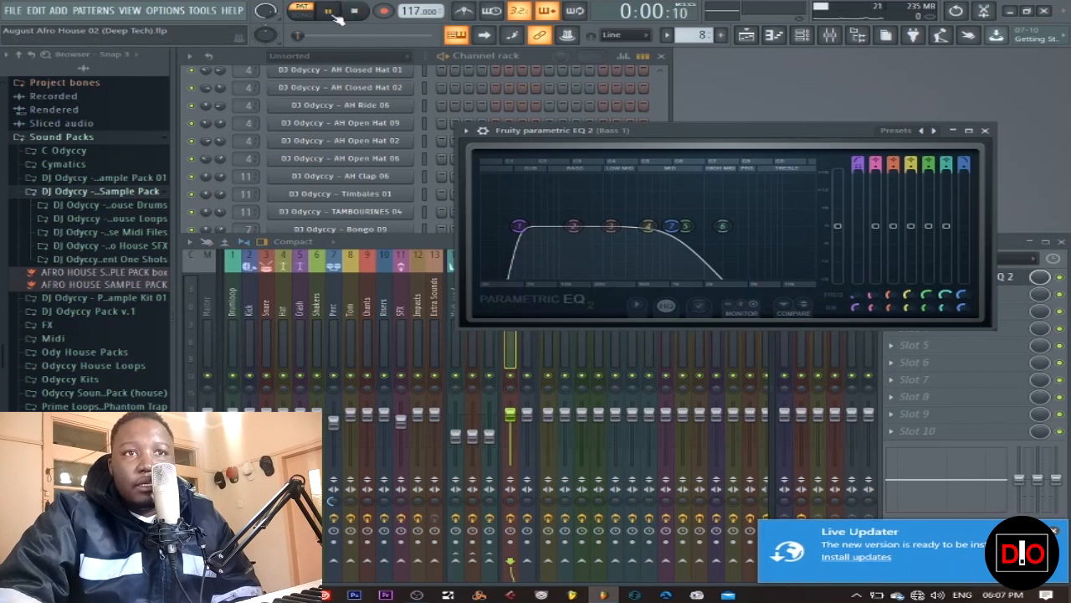
mouse_move(964, 295)
mouse_down()
mouse_move(964, 254)
mouse_move(964, 296)
mouse_up()
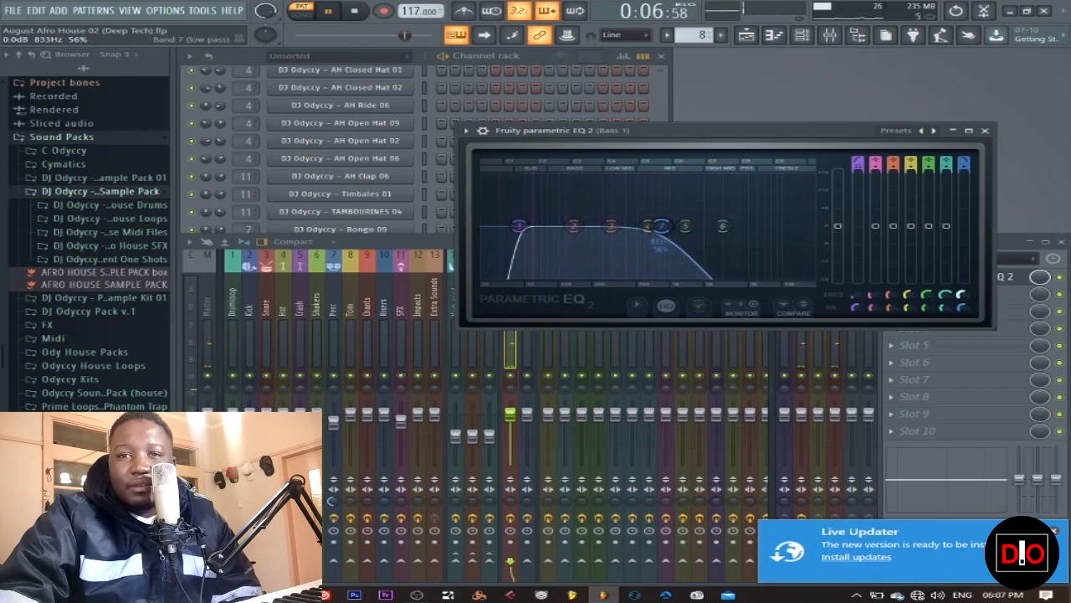
click(986, 131)
click(355, 10)
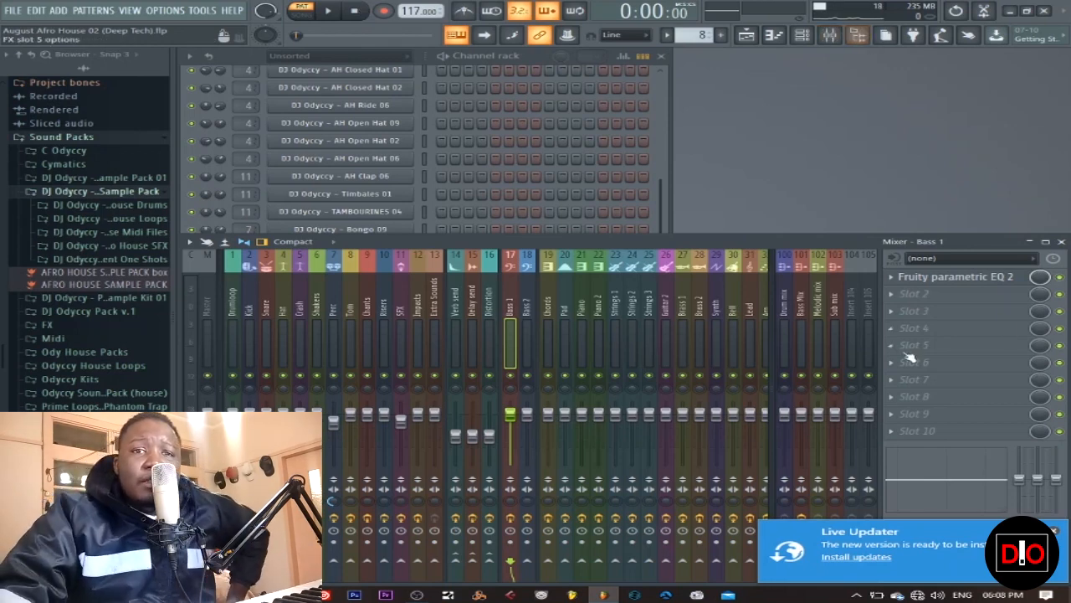
- Browse the effect plugins available for slot 9 of the Bass 1 mixer track without loading one
click(902, 419)
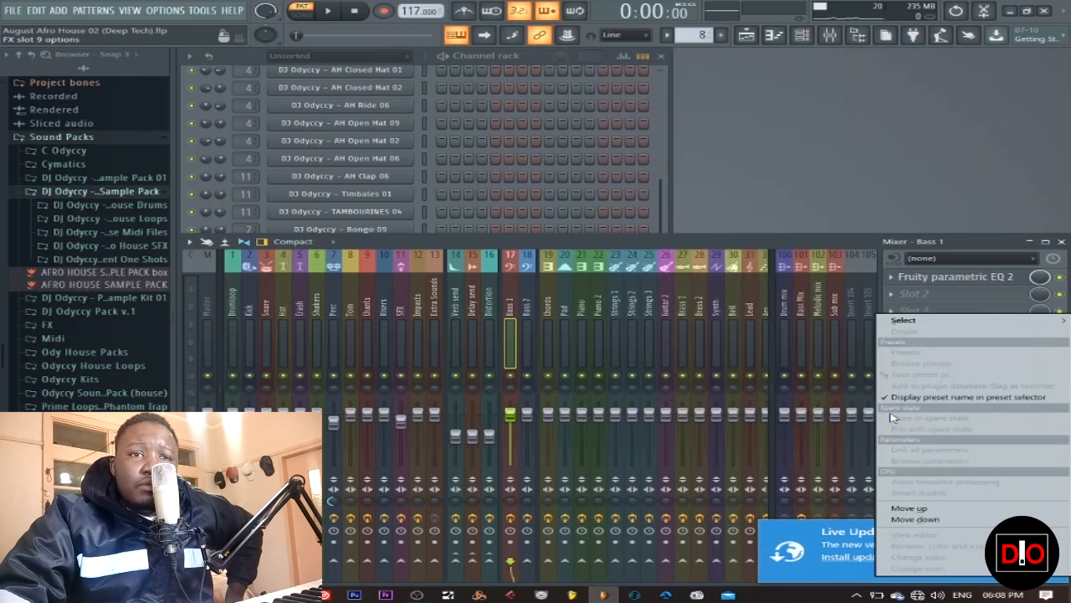
mouse_move(898, 319)
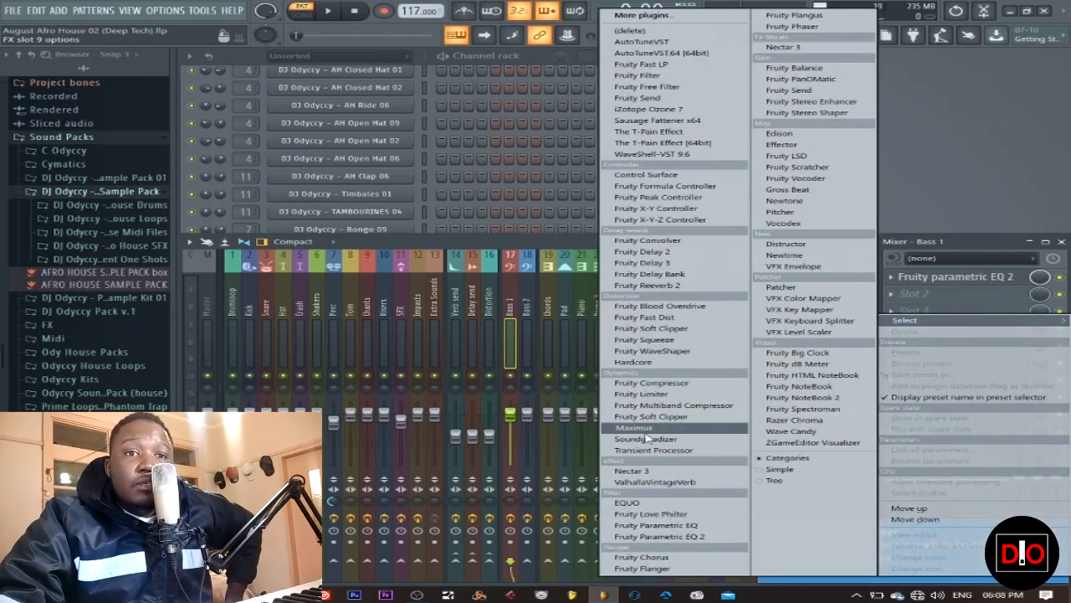
click(503, 248)
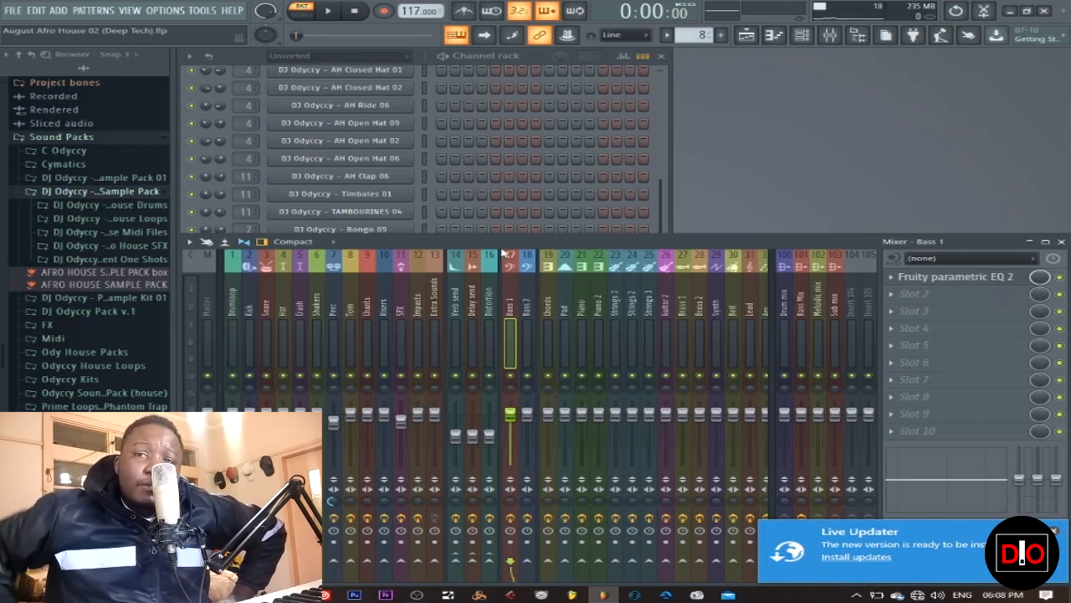
- Play the Bass pattern again and examine the Bass Stab C_01 notes in the piano roll, sounding the A#4 key
click(332, 10)
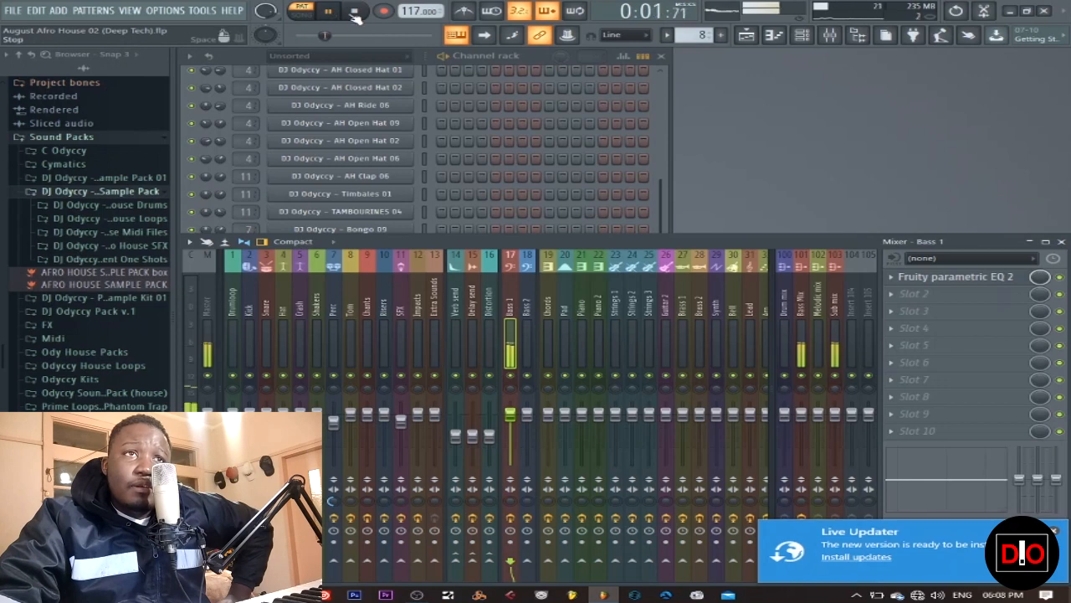
click(355, 10)
click(662, 216)
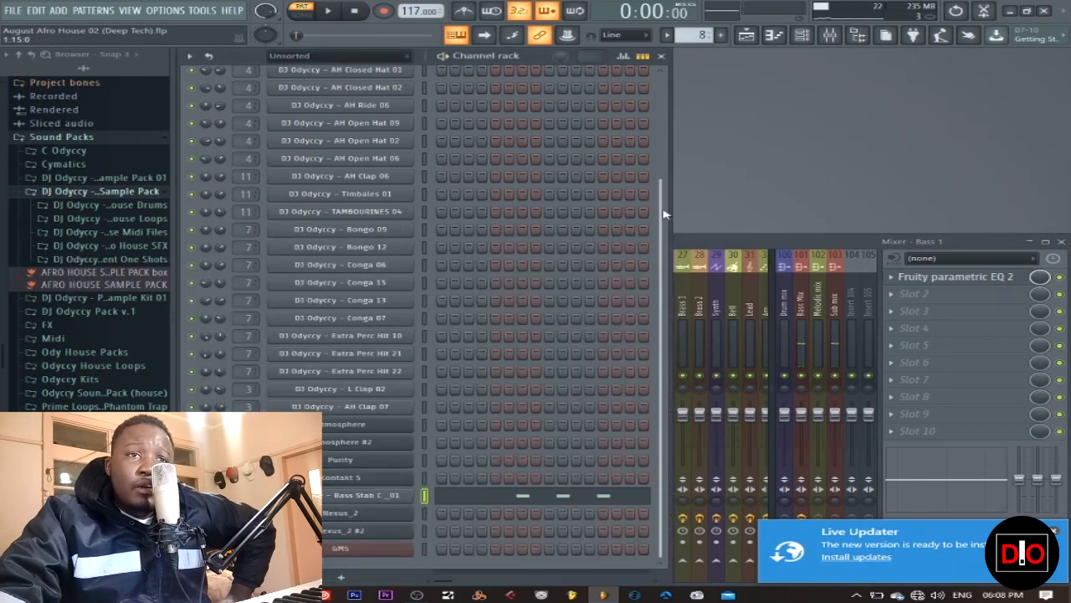
click(509, 505)
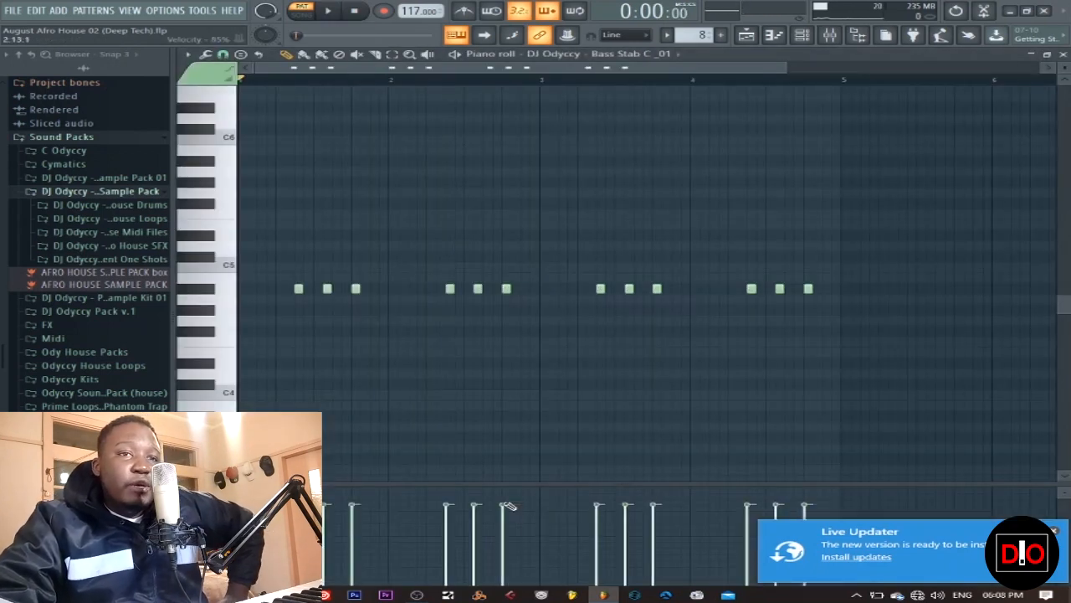
click(201, 293)
click(209, 290)
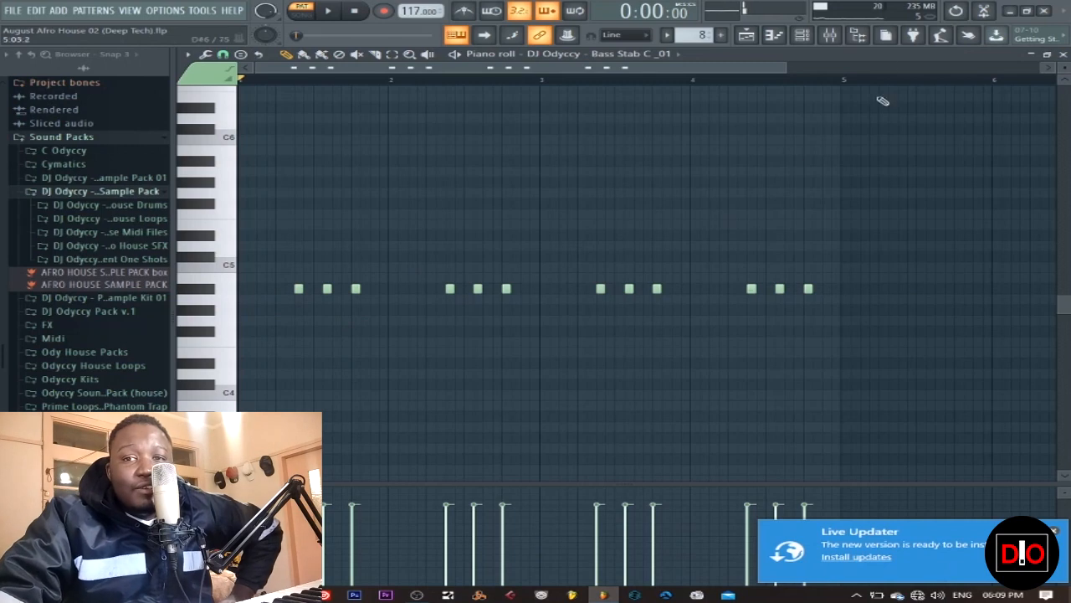
click(1063, 54)
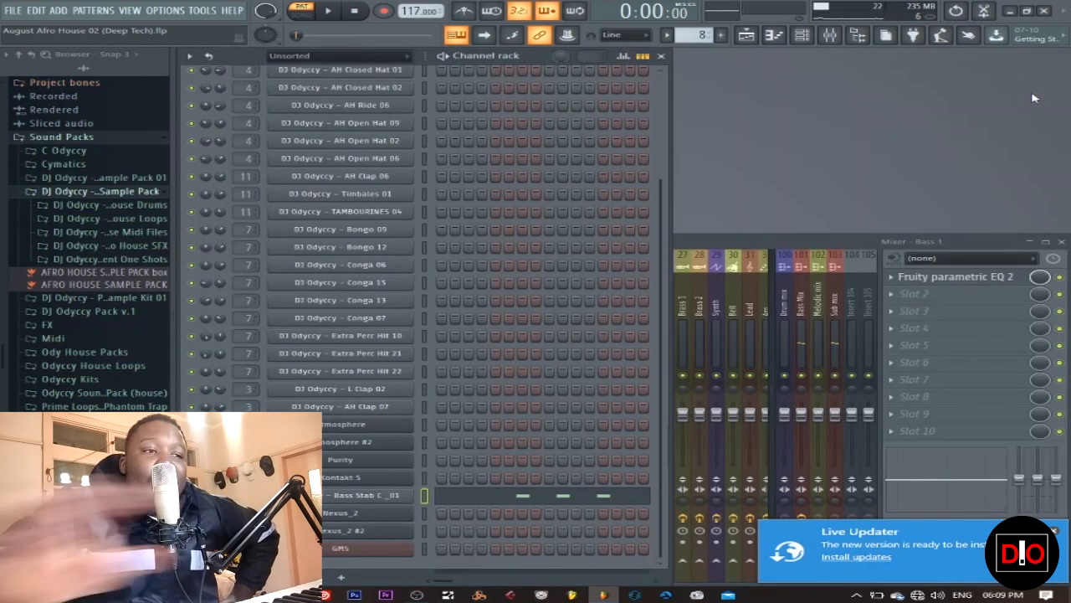
- Switch to the Bass 2 pattern and set the playlist to song playback with bars 33 to 48 as the selected range
key(KP_Add)
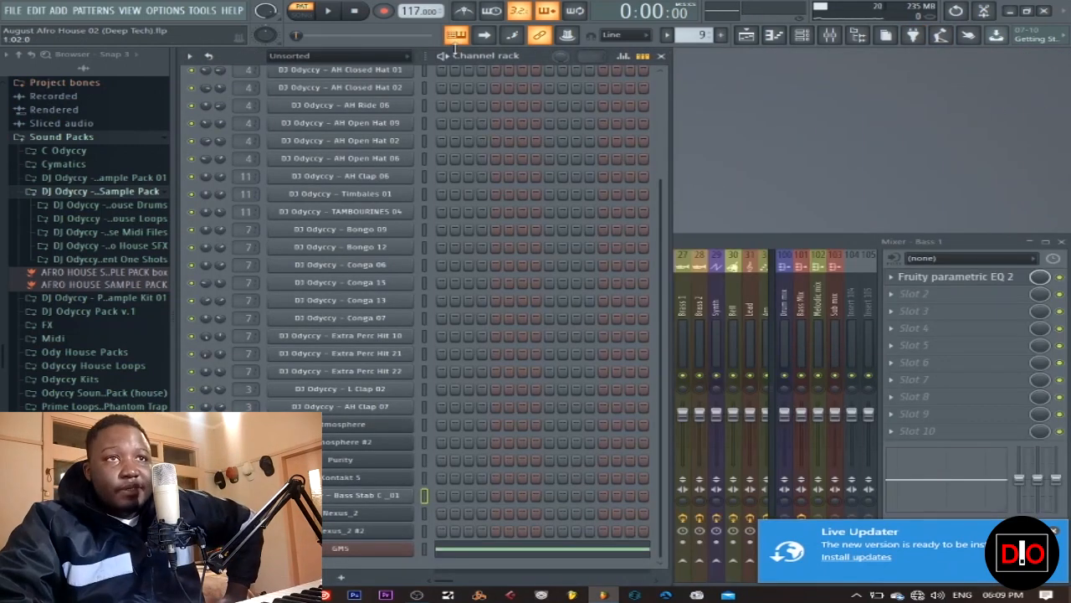
click(746, 35)
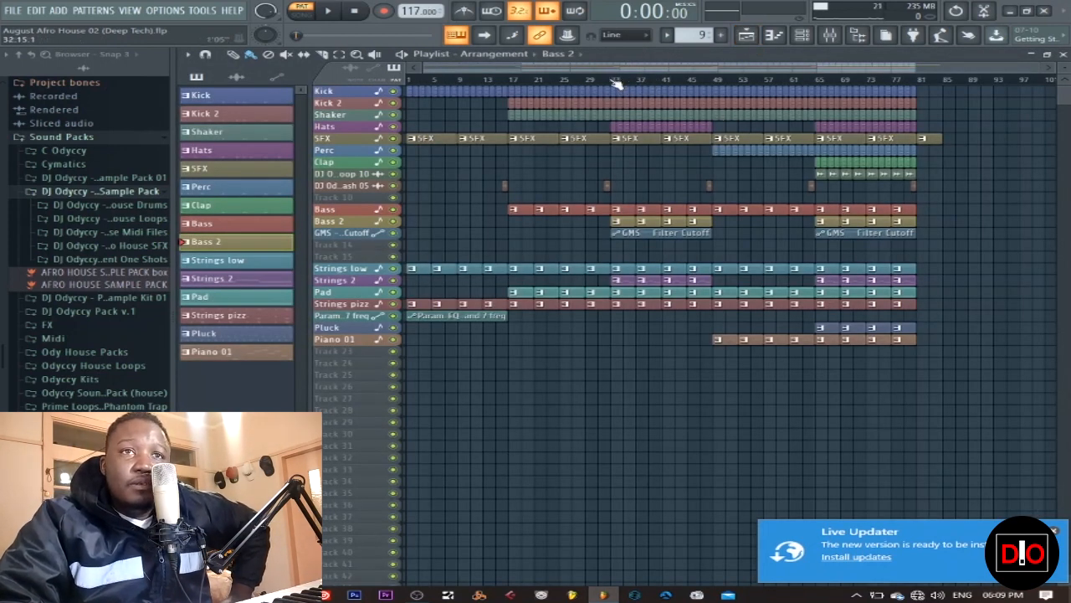
drag(615, 84, 715, 89)
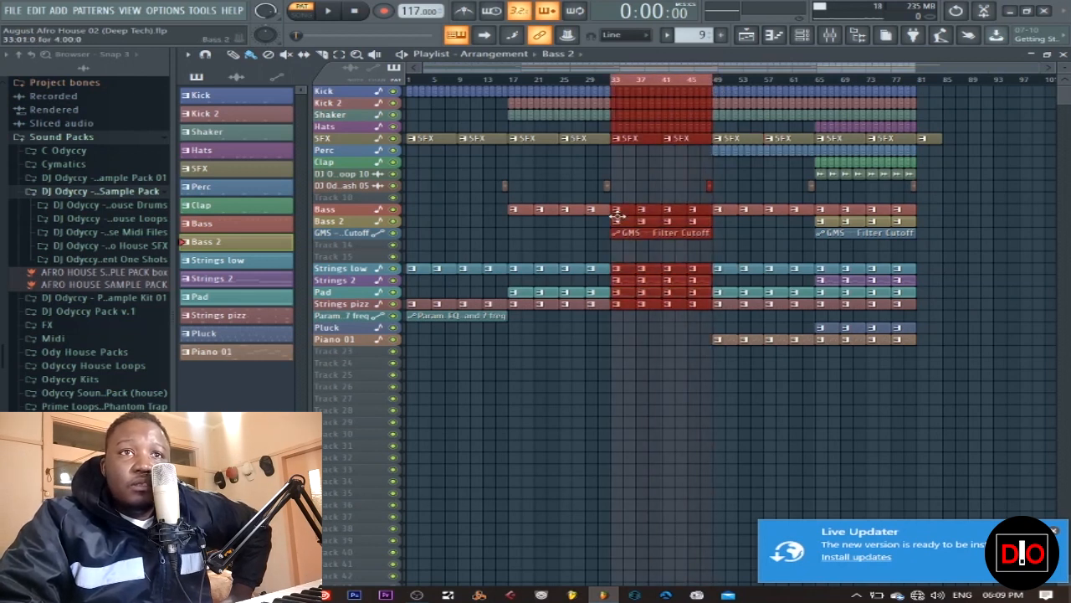
click(648, 188)
click(304, 16)
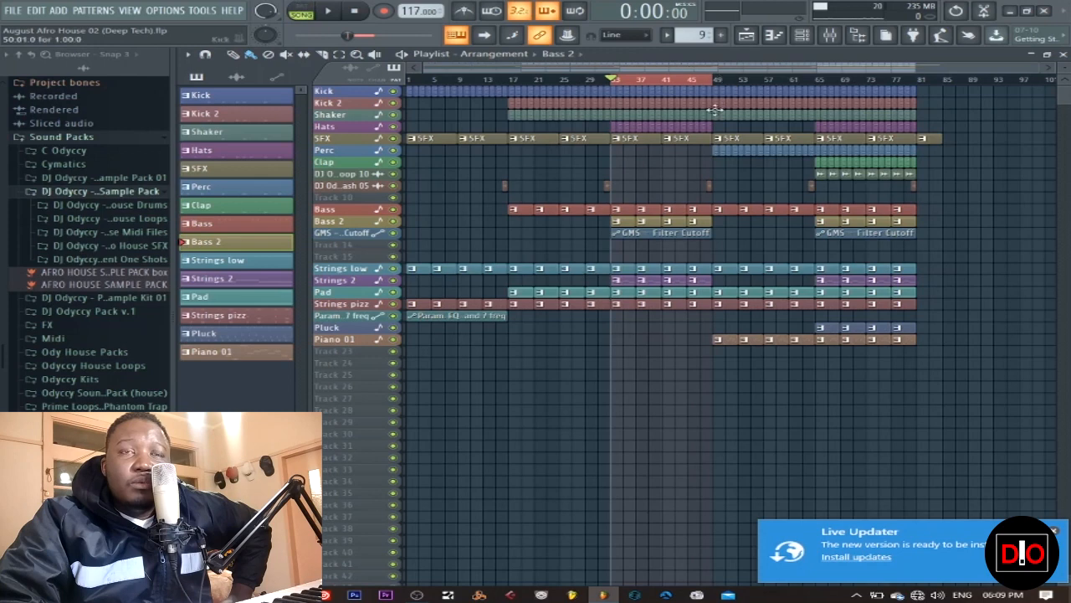
- Solo the Bass 2 playlist track, unmute its GMS Filter Cutoff automation track, and play the selected range
right_click(395, 222)
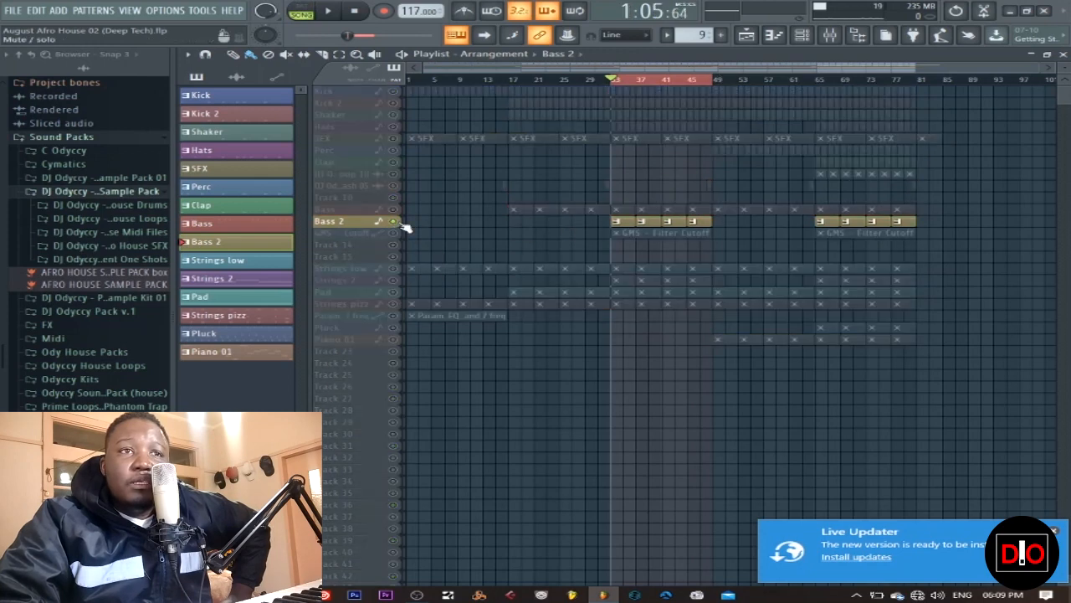
click(394, 232)
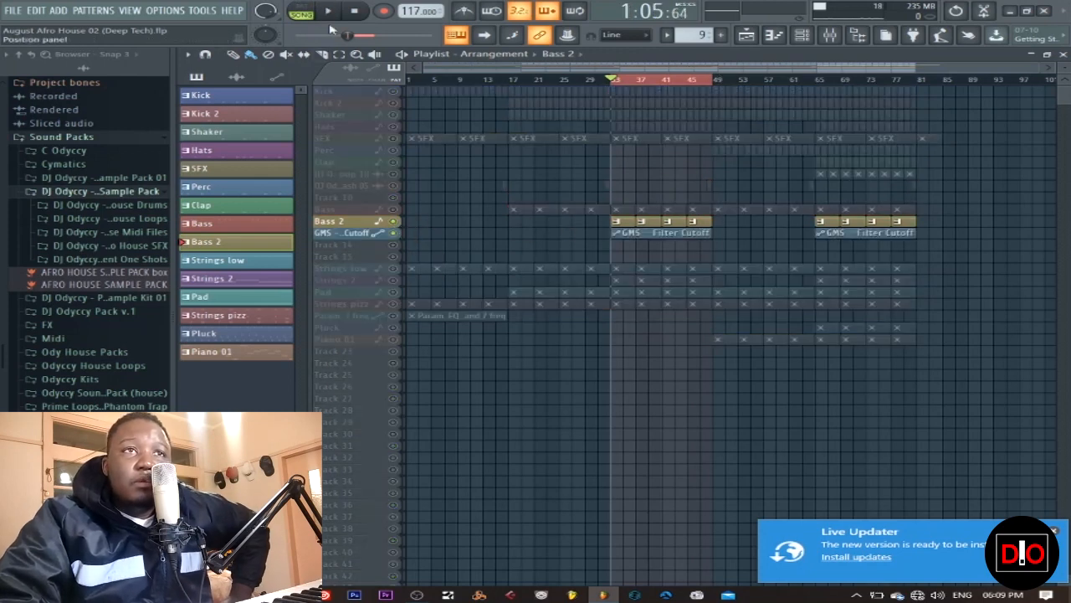
click(339, 13)
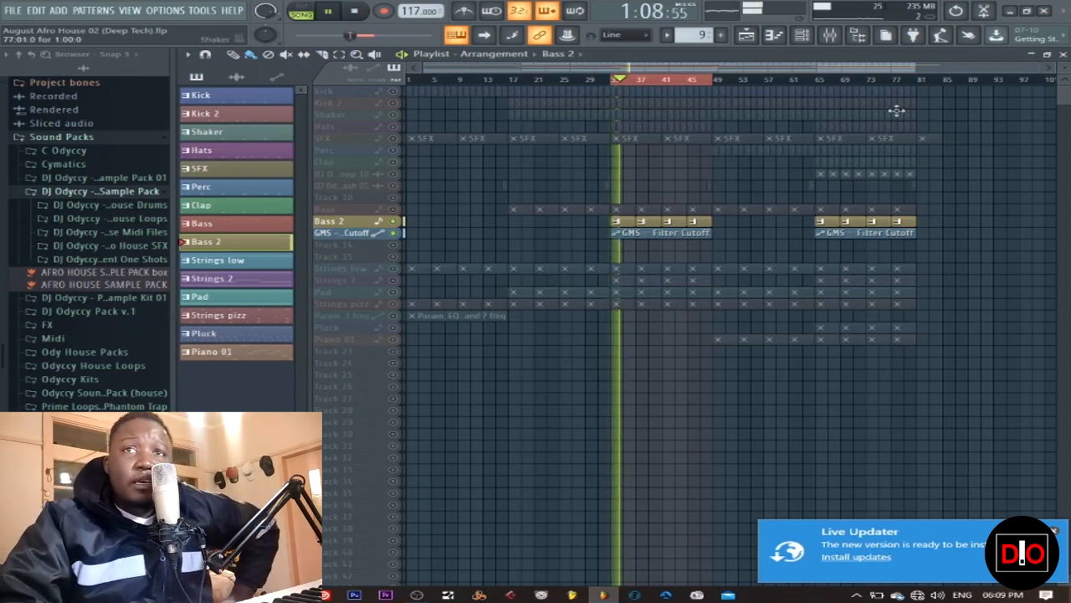
- Examine the Bass 2 pattern's GMS notes in the piano roll while the section plays
click(1061, 53)
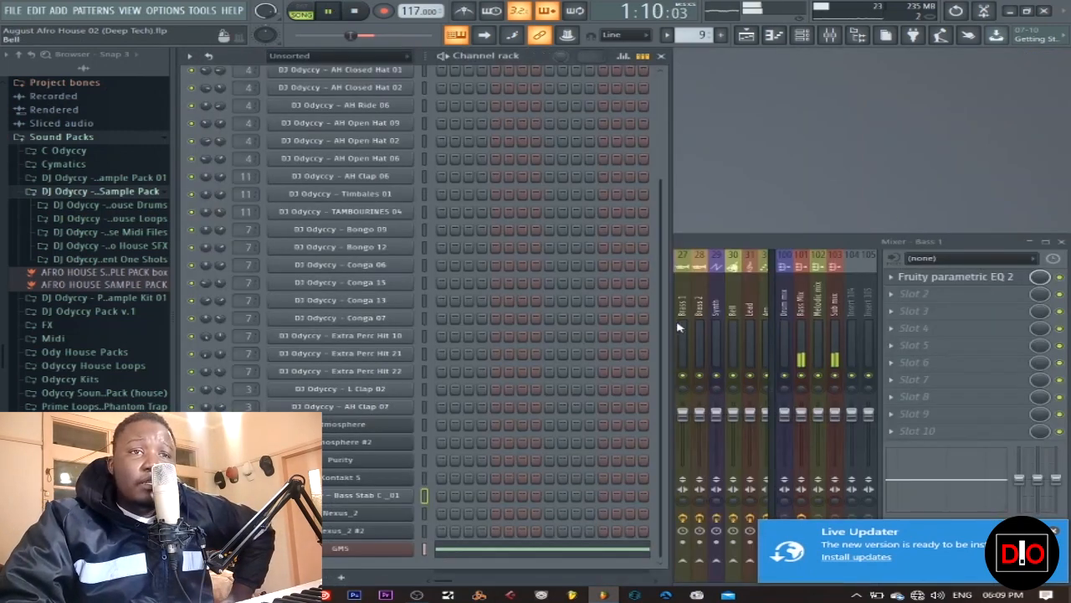
click(540, 552)
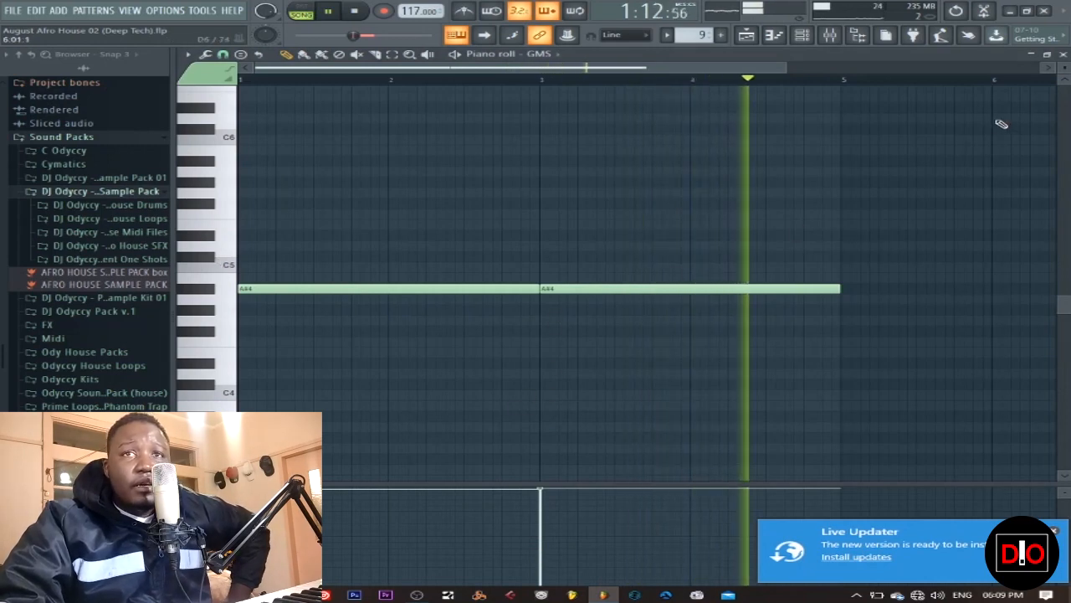
click(1063, 55)
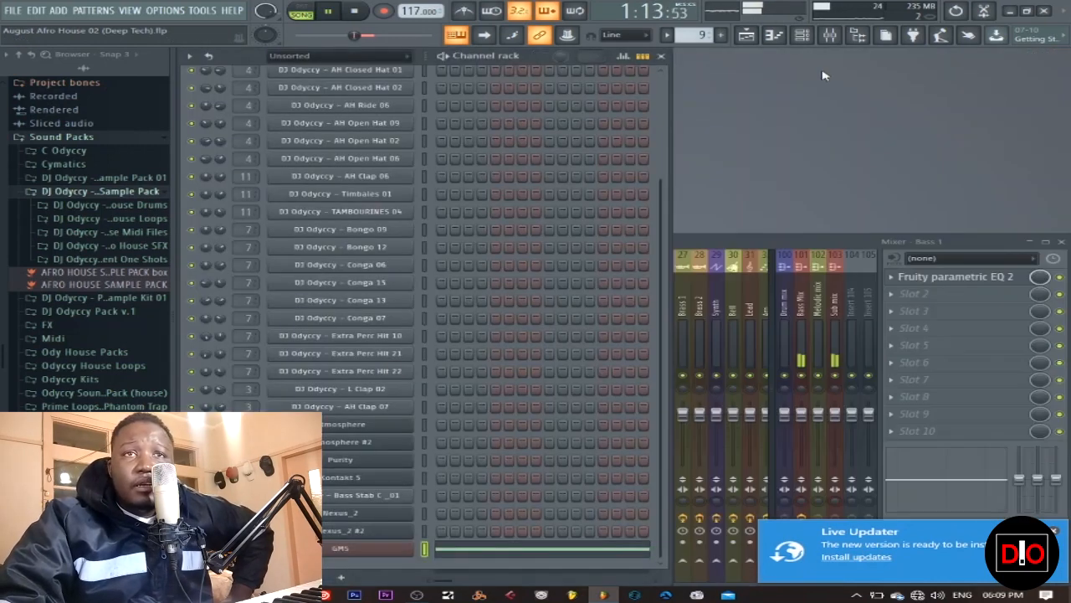
- Examine the Bass 2 GMS synth and its Filter Cutoff automation curve in the playlist while the section plays, then stop playback
click(340, 548)
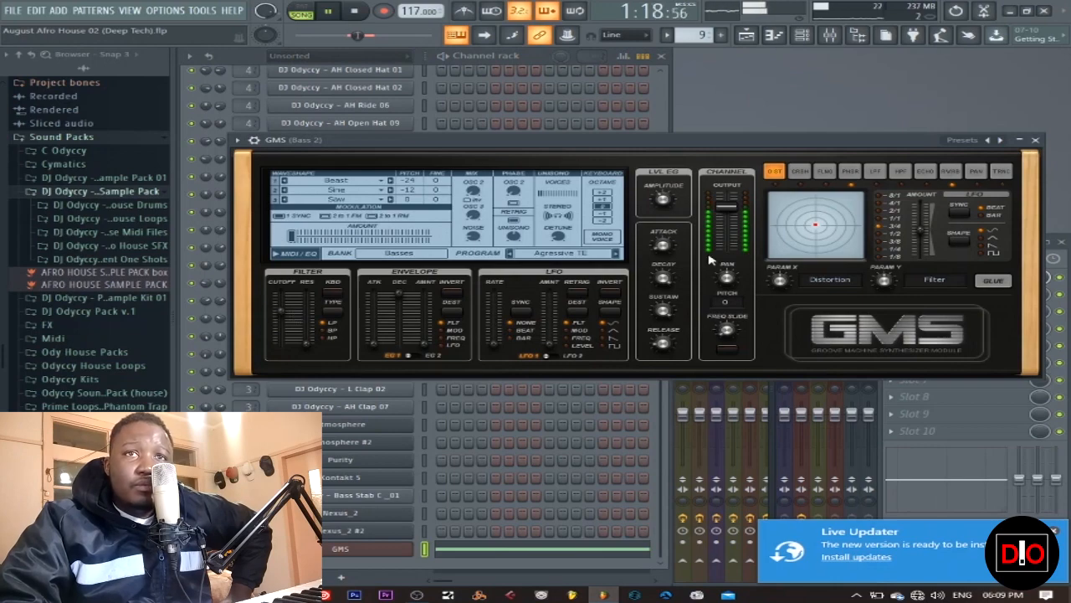
click(748, 35)
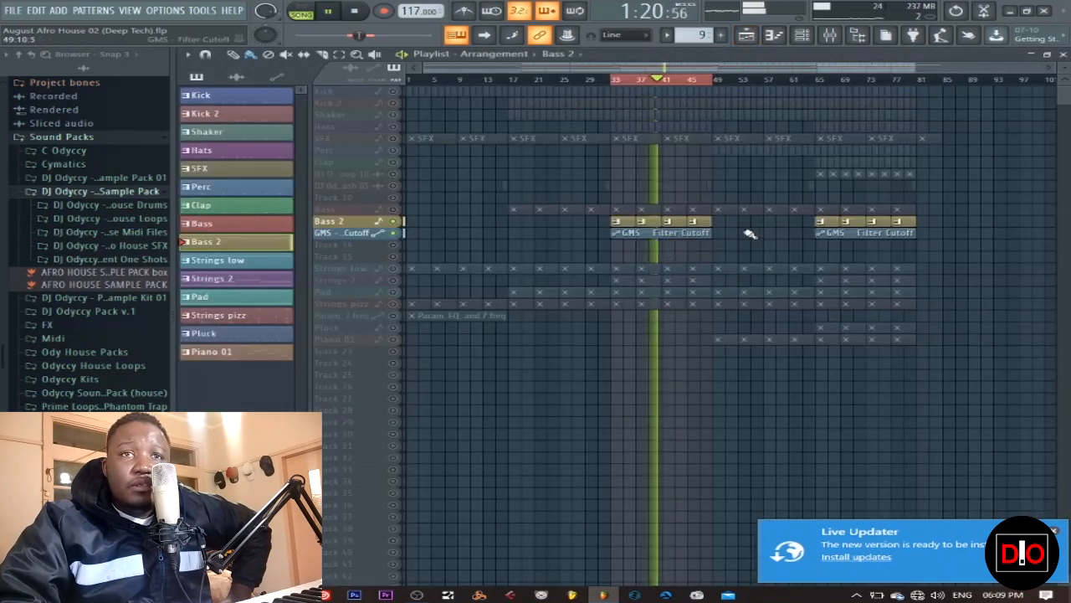
scroll(1063, 69, up, 4)
scroll(1025, 336, down, 5)
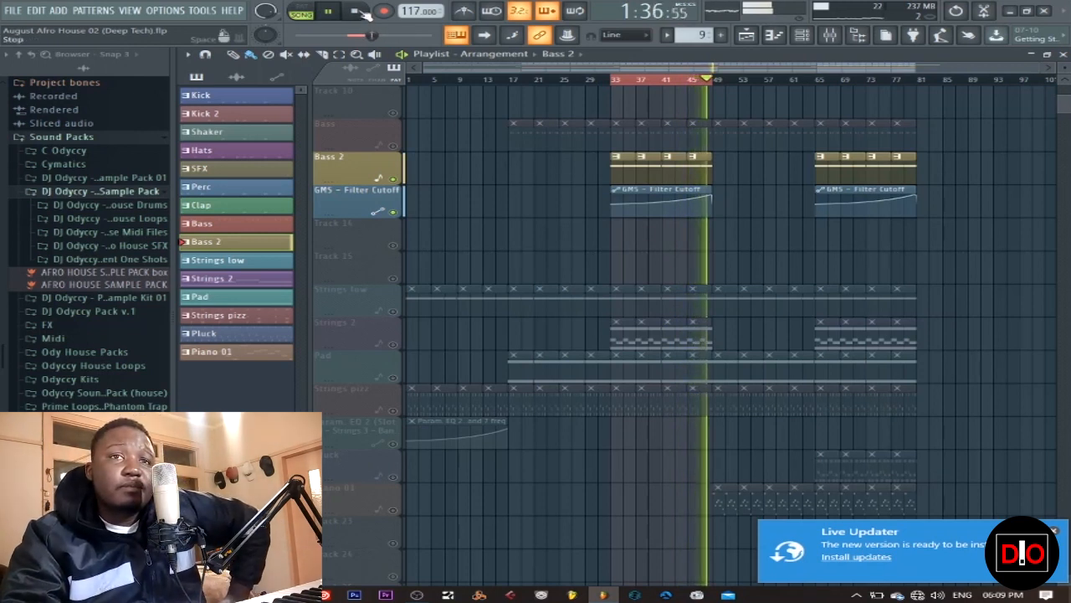
click(359, 10)
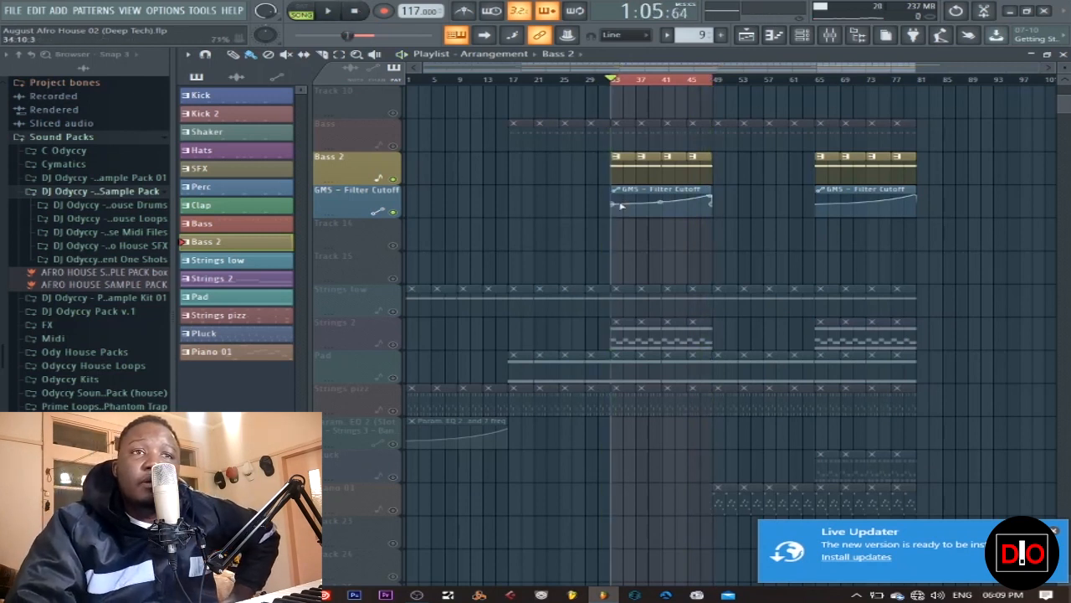
- Examine the automation options of the filter cutoff control in GMS alongside the GMS Filter Cutoff clip in the playlist
click(642, 192)
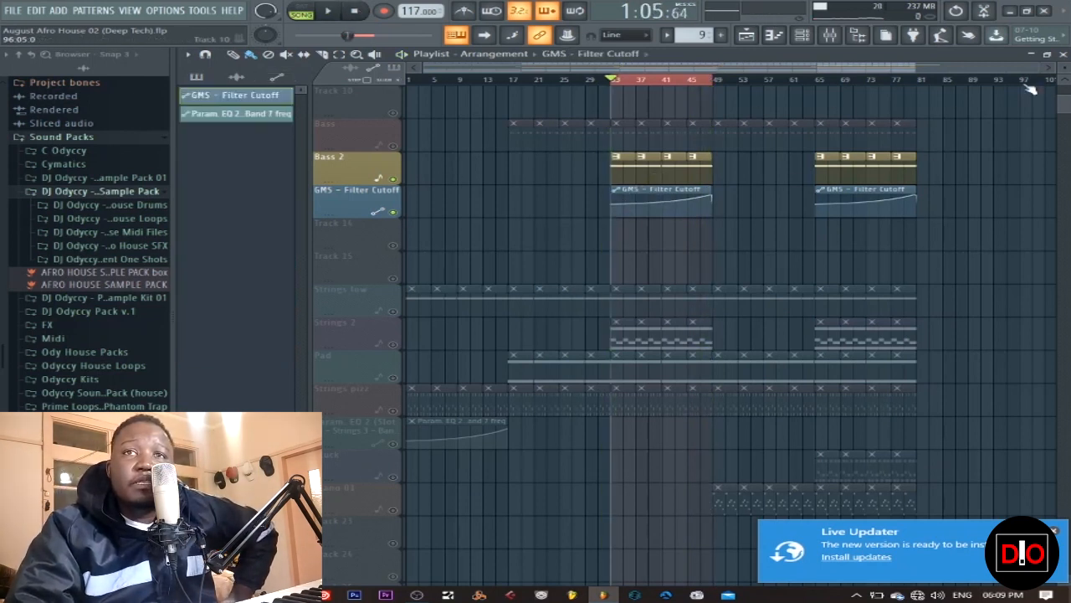
click(1063, 53)
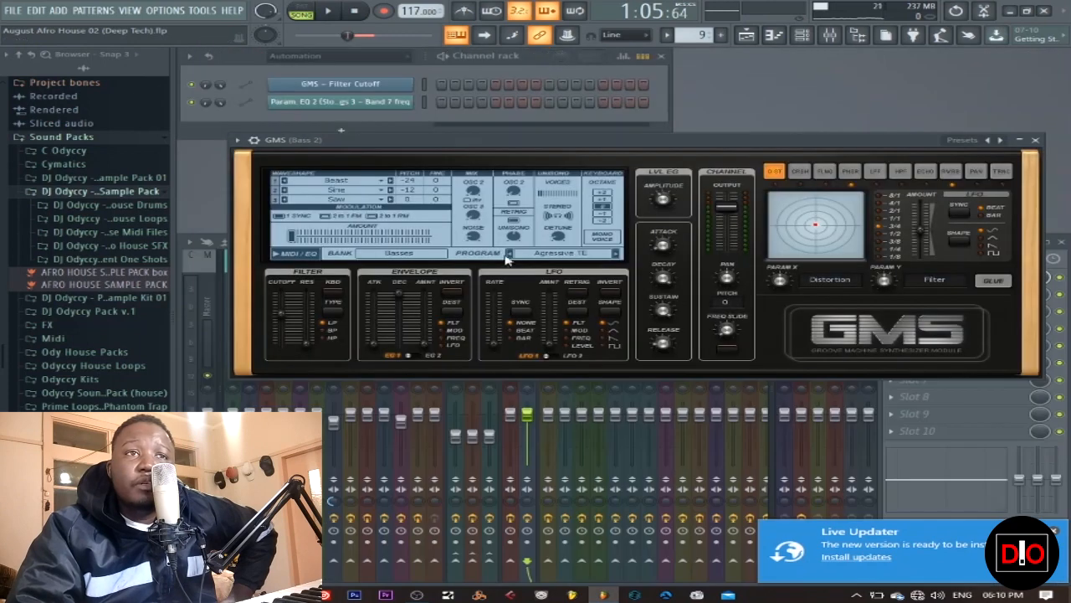
right_click(285, 317)
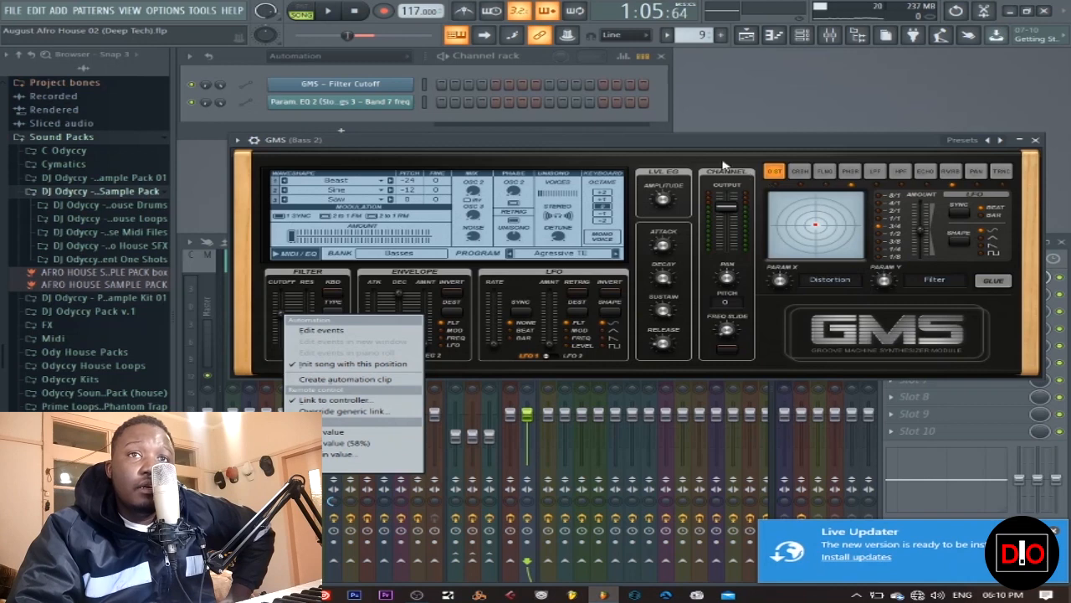
click(706, 153)
click(1036, 140)
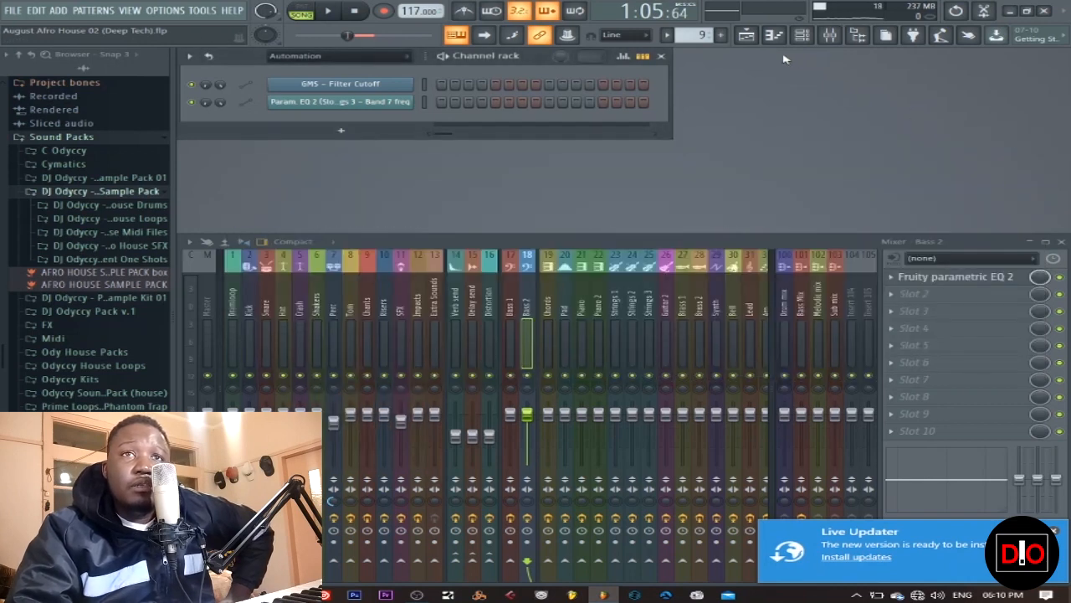
click(746, 35)
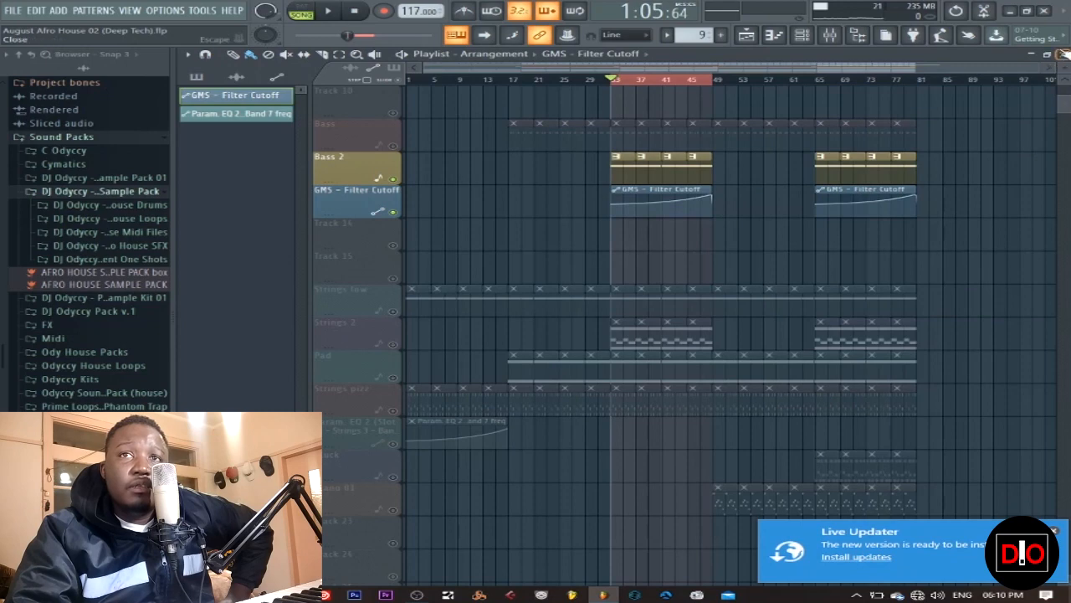
click(1063, 54)
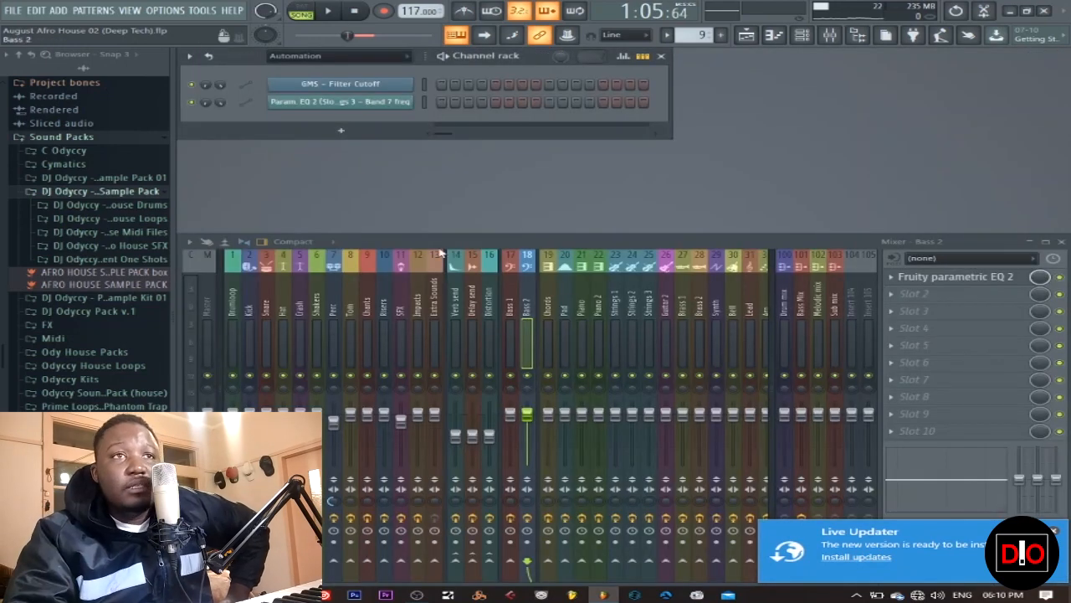
- Show the Unsorted channels in the channel rack and switch to the Strings low pattern in pattern playback mode
click(337, 55)
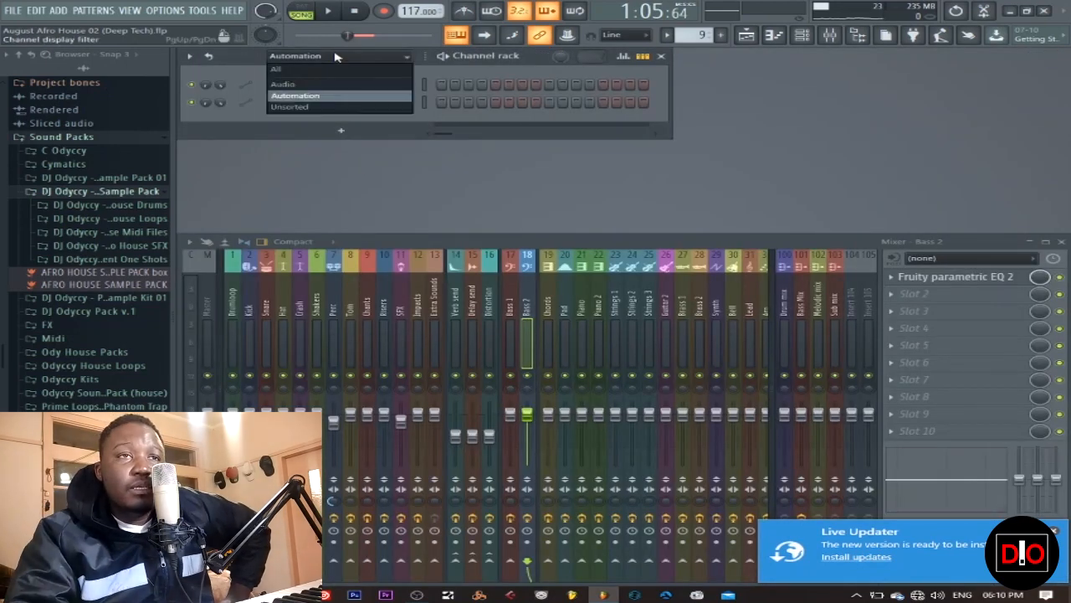
click(341, 107)
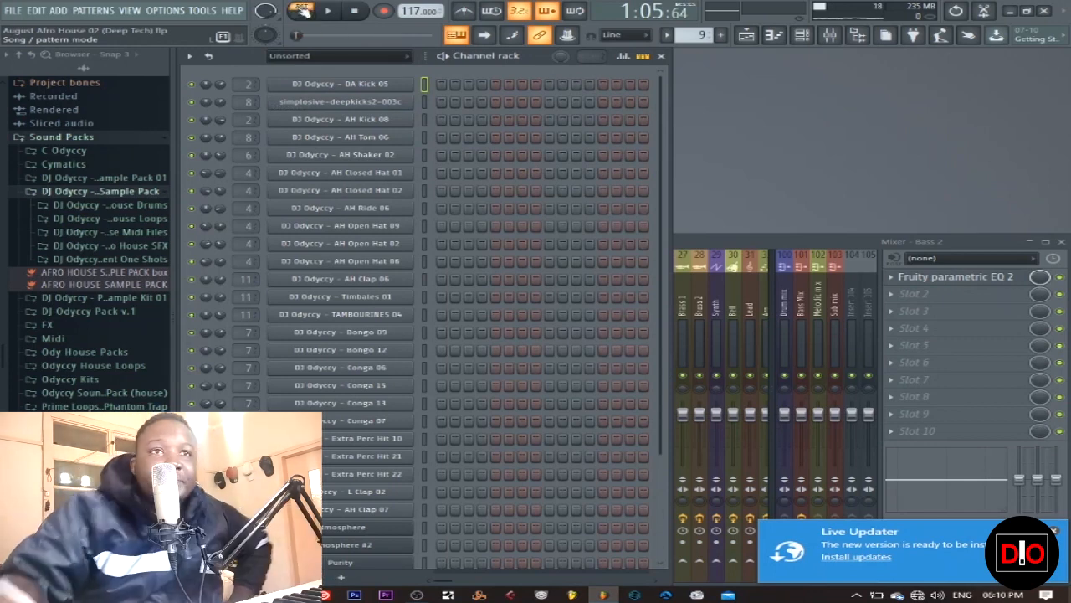
scroll(624, 363, down, 2)
scroll(618, 376, down, 4)
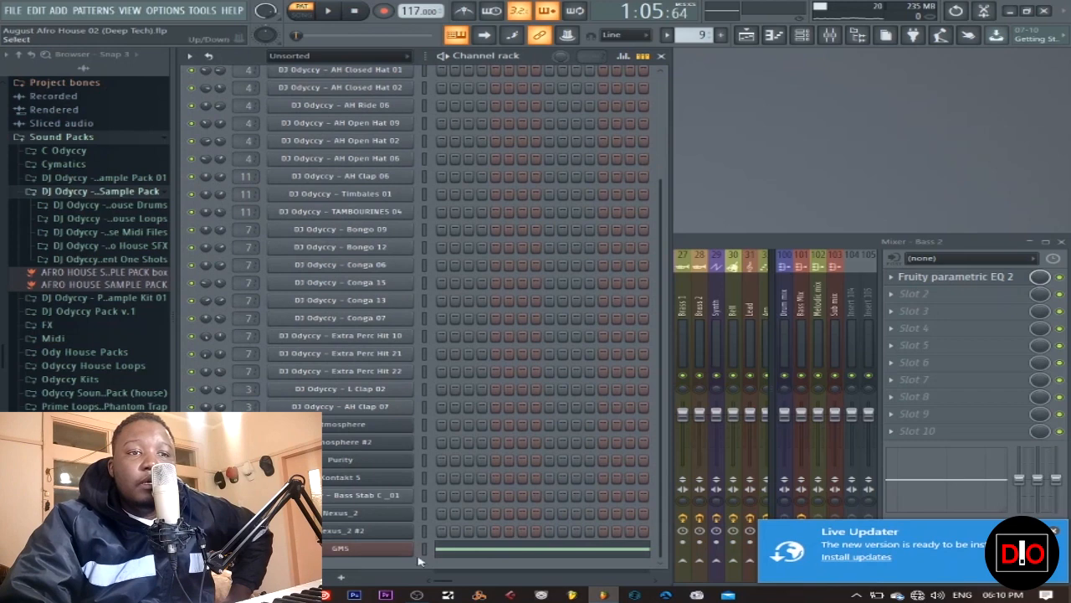
key(KP_Add)
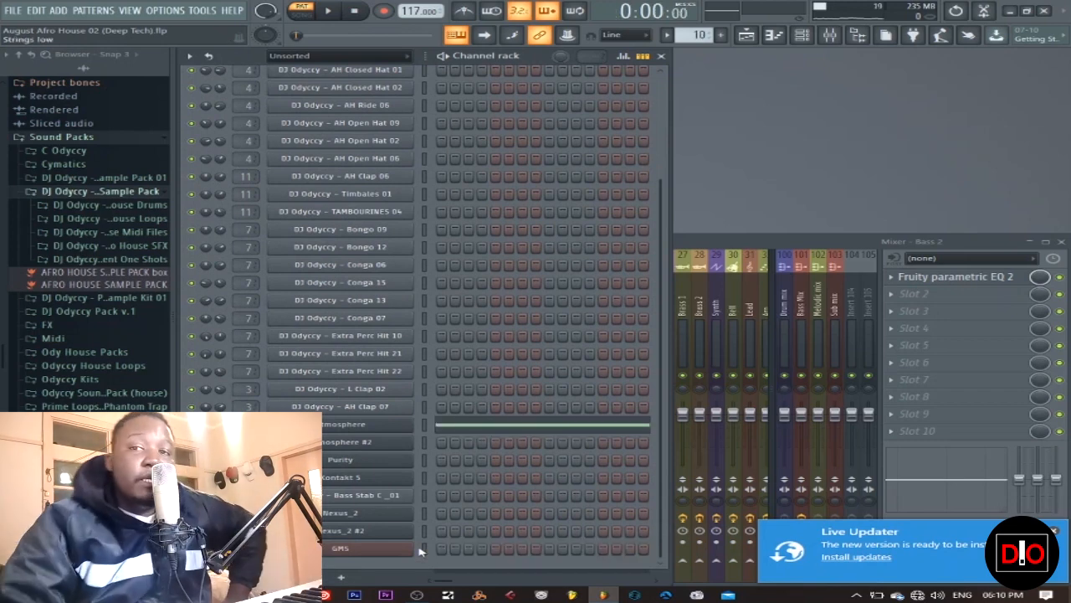
- Play the Strings low pattern while examining its Atmosphere synth with the Dark Europa preset and the Strings 1 mixer track
click(377, 549)
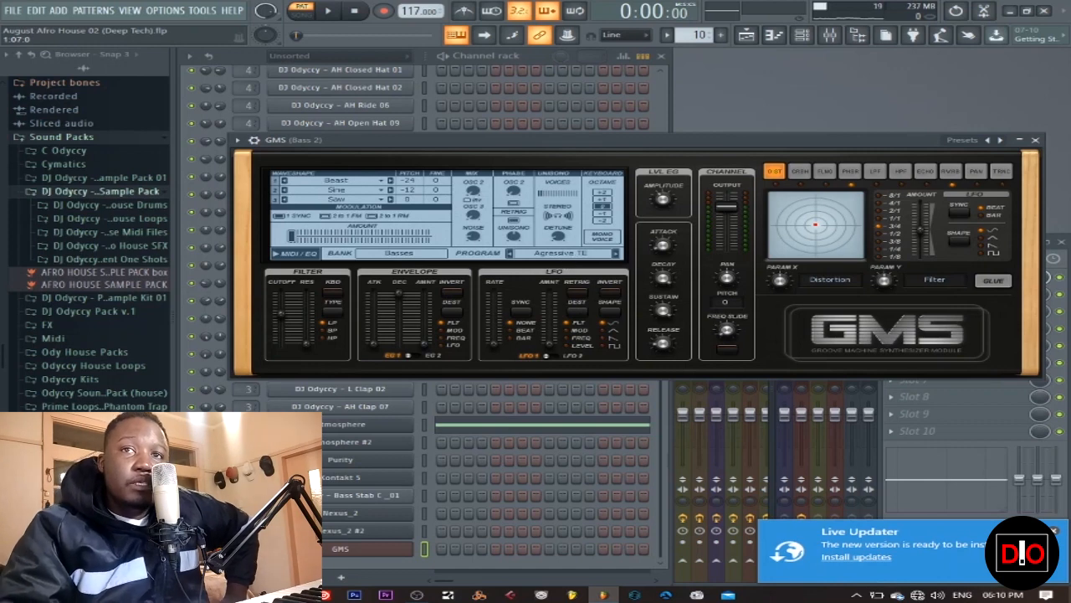
click(1036, 139)
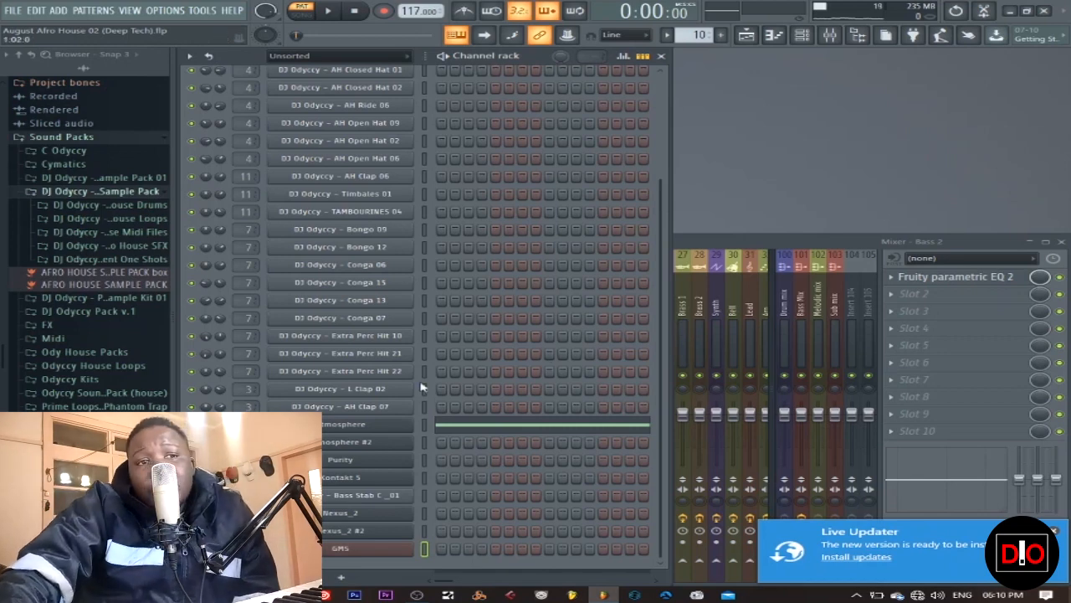
click(343, 426)
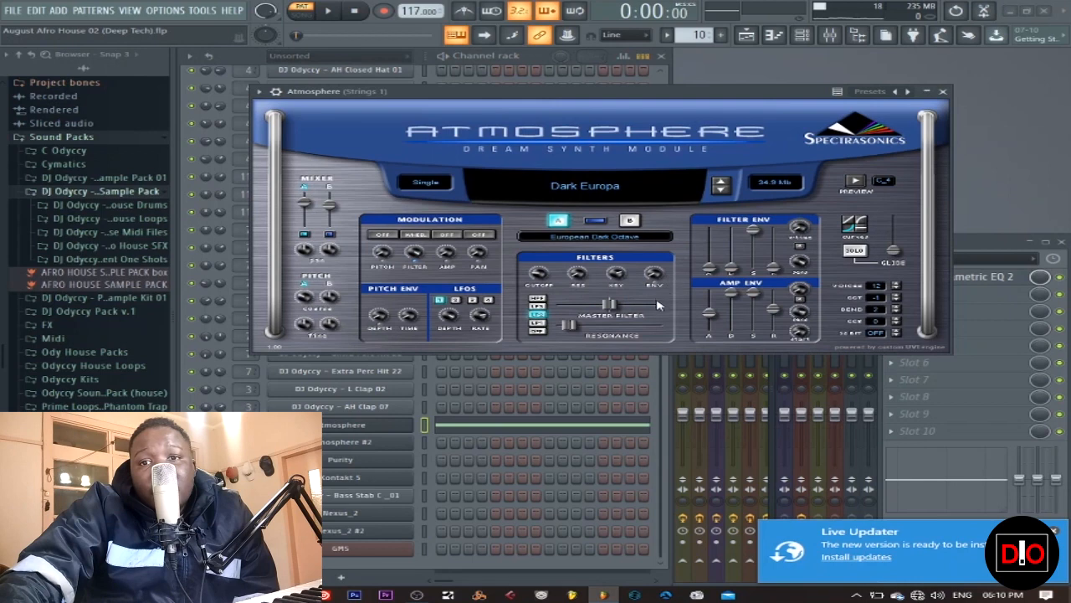
click(330, 12)
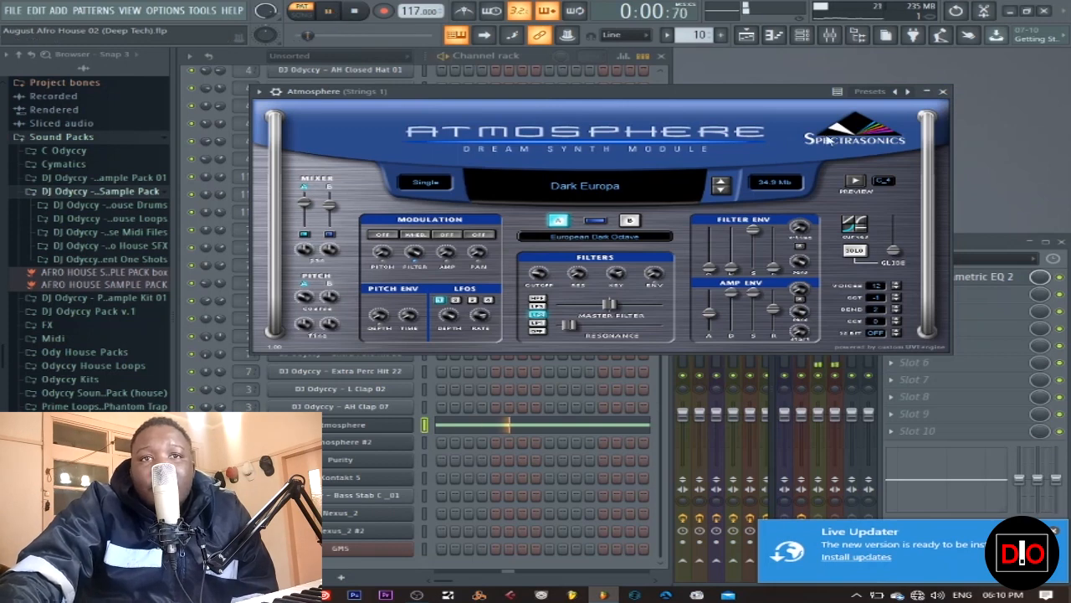
click(945, 91)
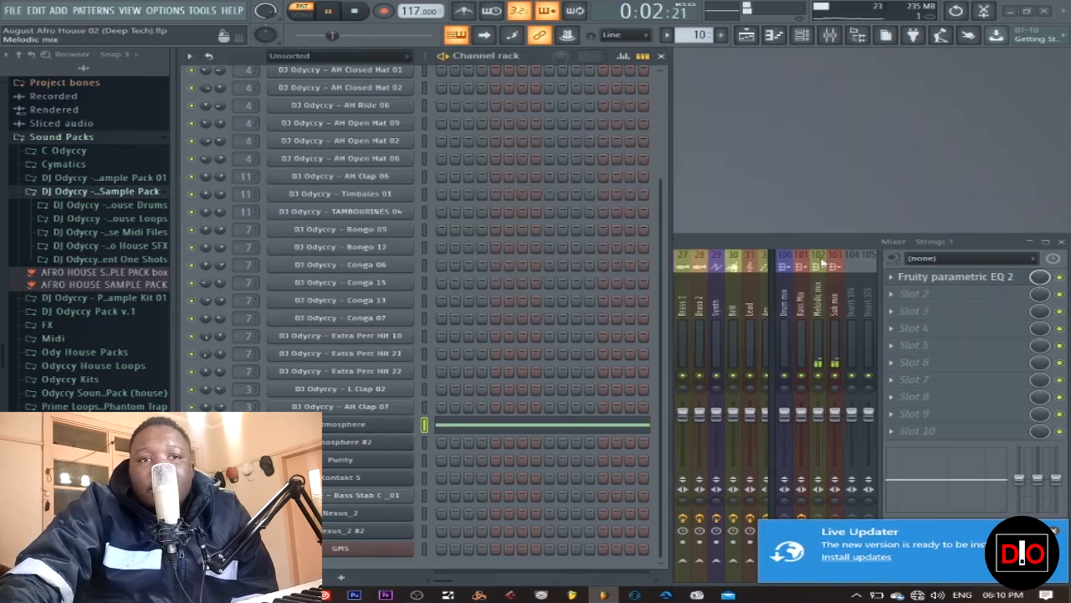
click(754, 244)
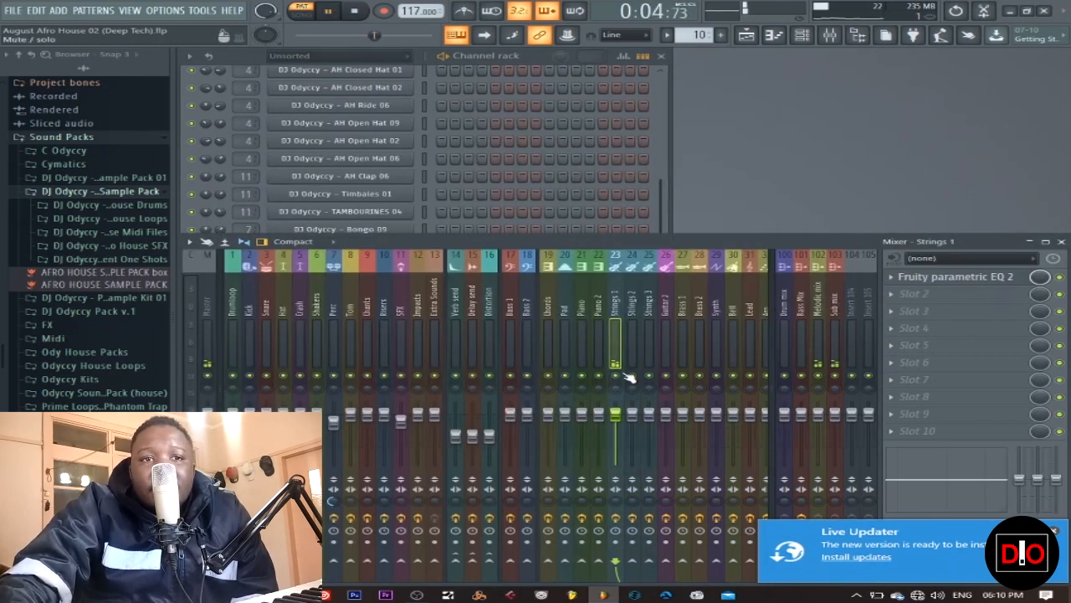
click(662, 200)
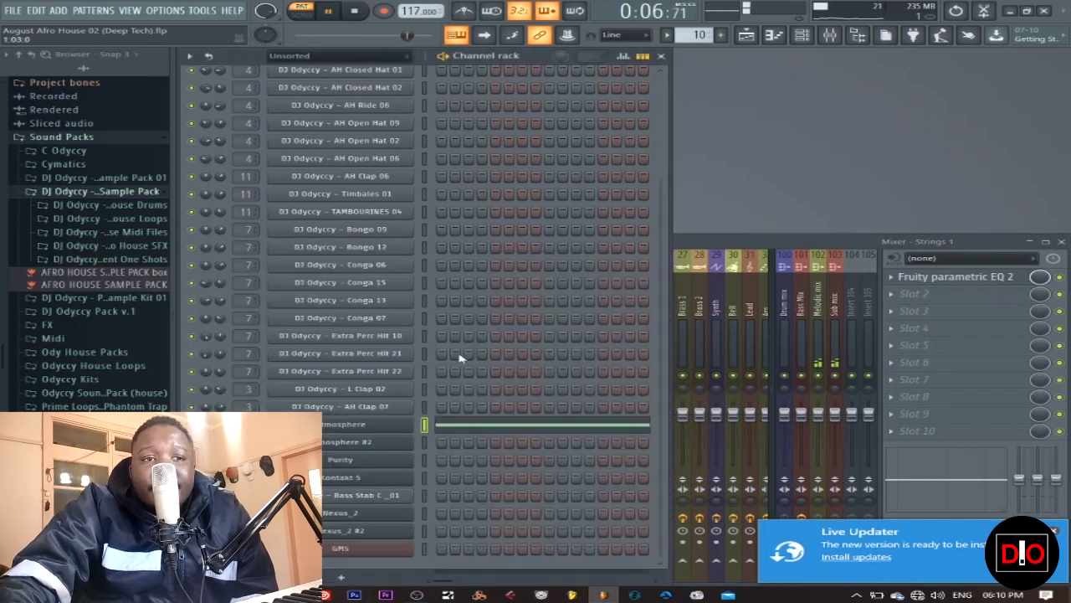
- Examine the Strings low pattern's Atmosphere notes in the piano roll and stop playback
click(513, 427)
scroll(535, 374, down, 5)
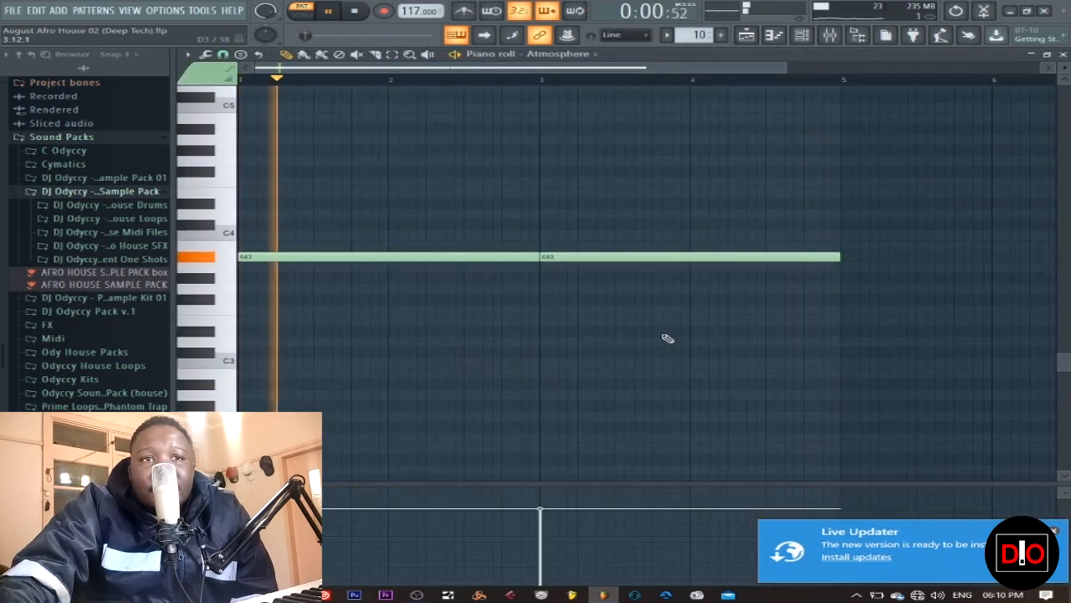
click(356, 12)
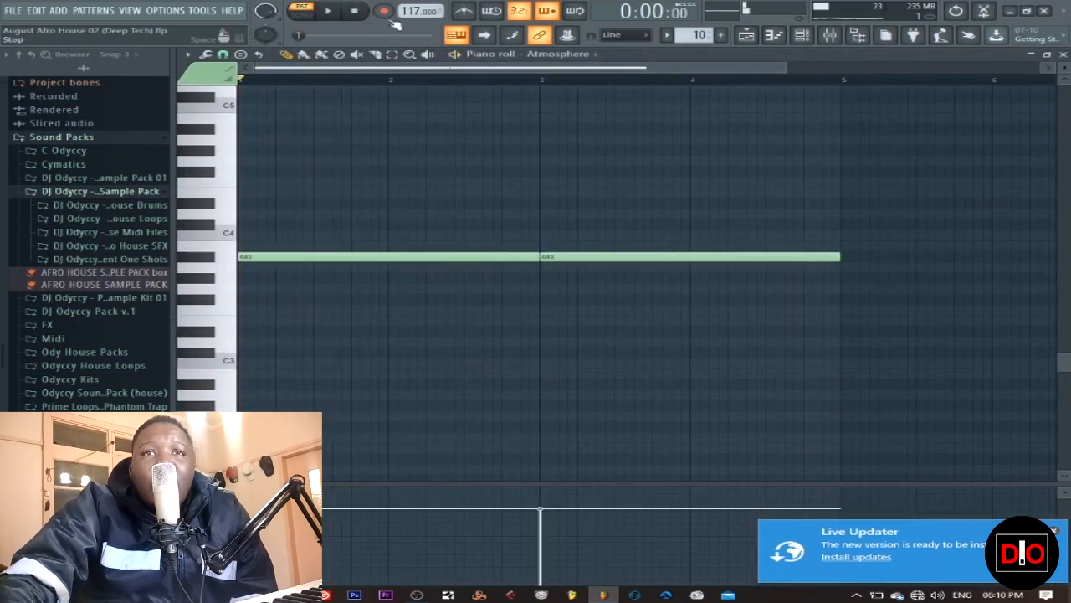
click(1061, 53)
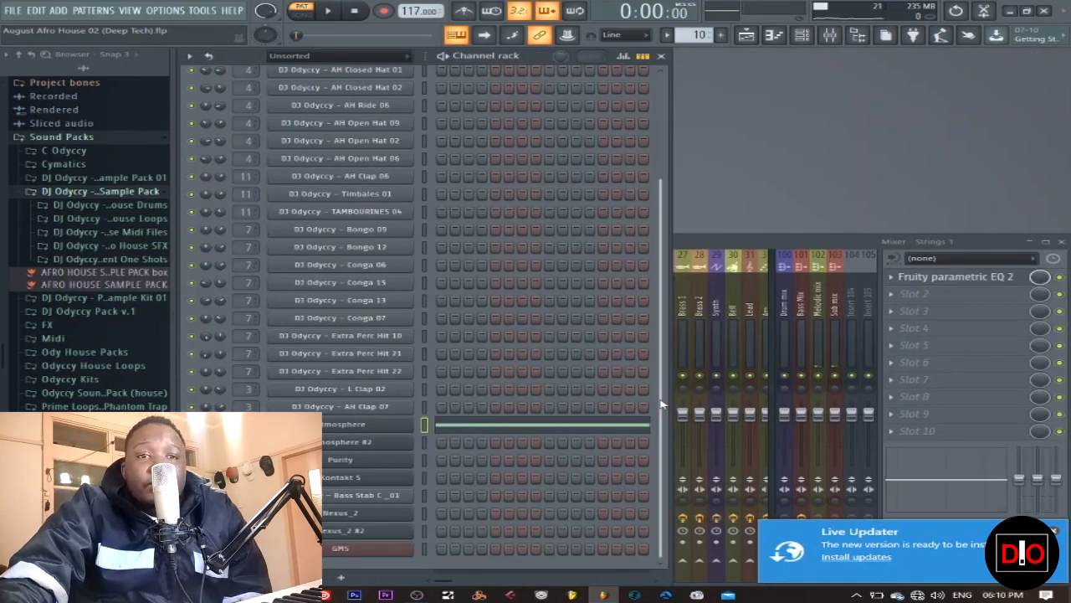
- Examine the Fruity Parametric EQ 2 curve on the Strings 1 mixer track
click(757, 244)
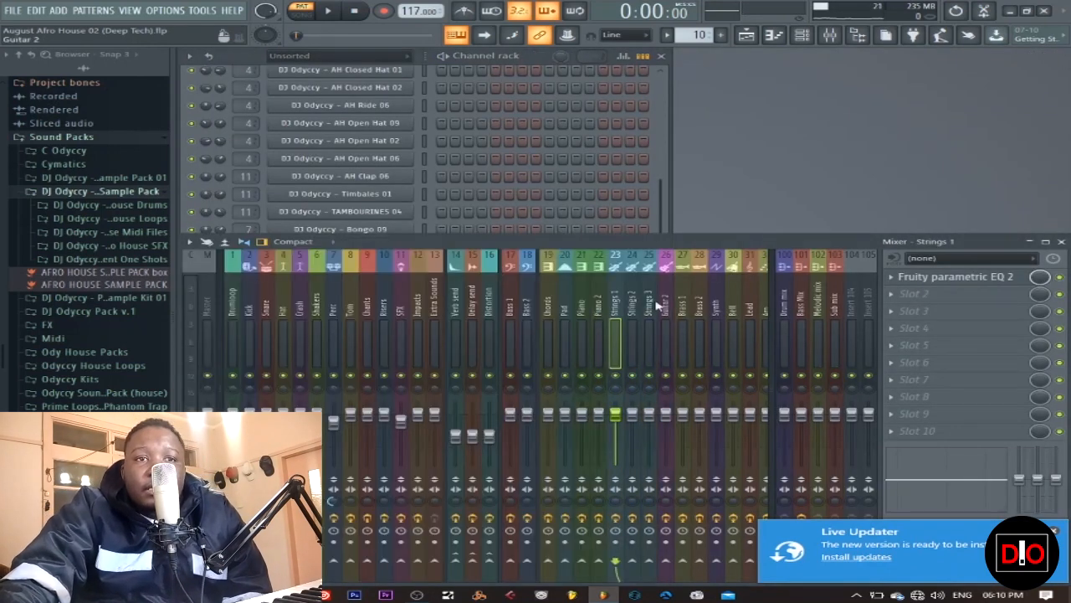
click(956, 276)
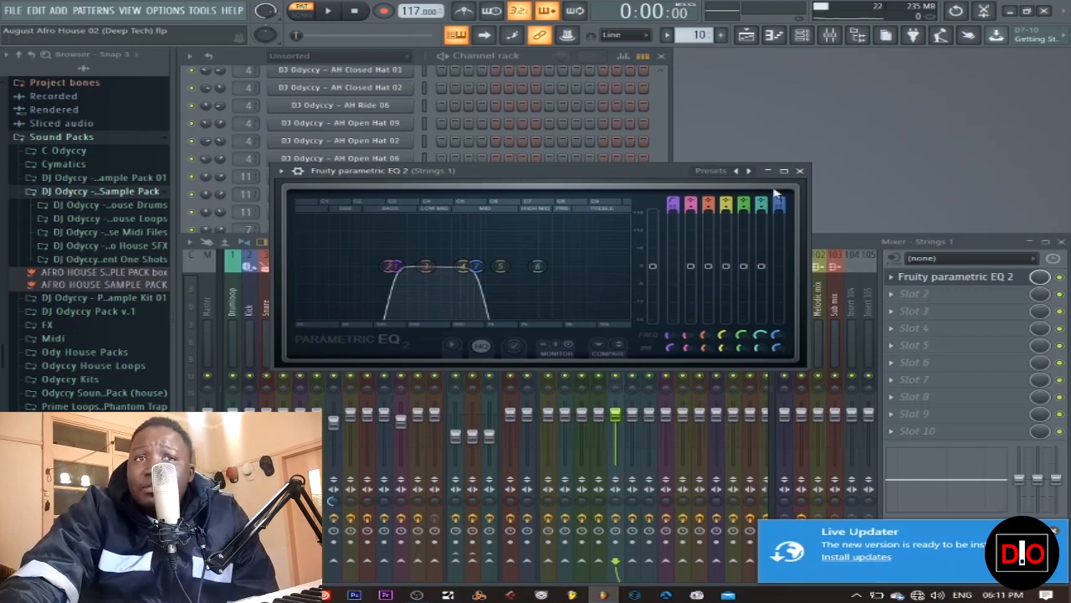
click(800, 172)
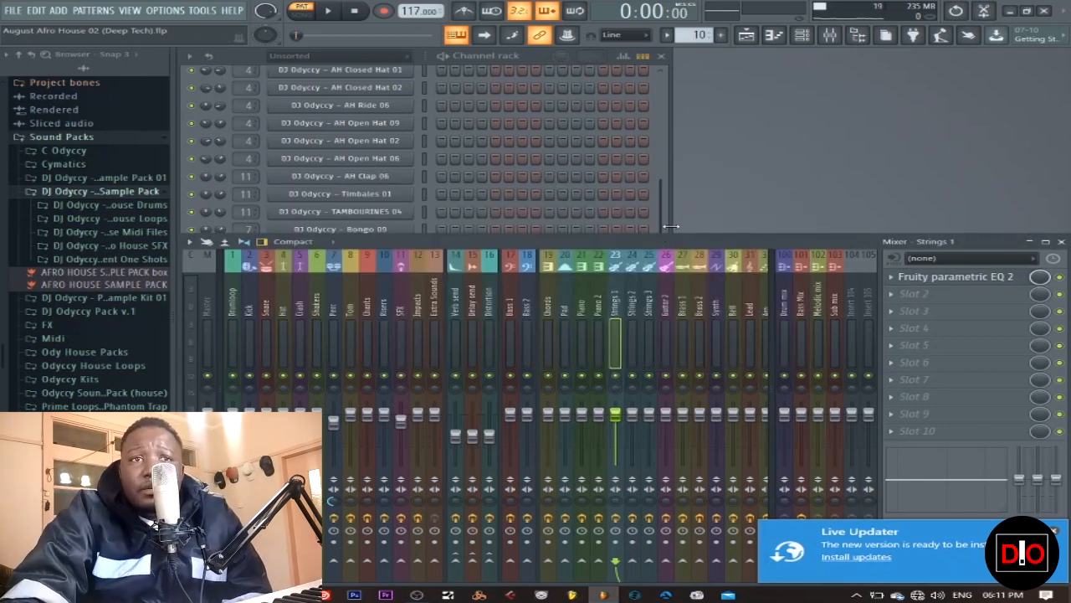
click(659, 219)
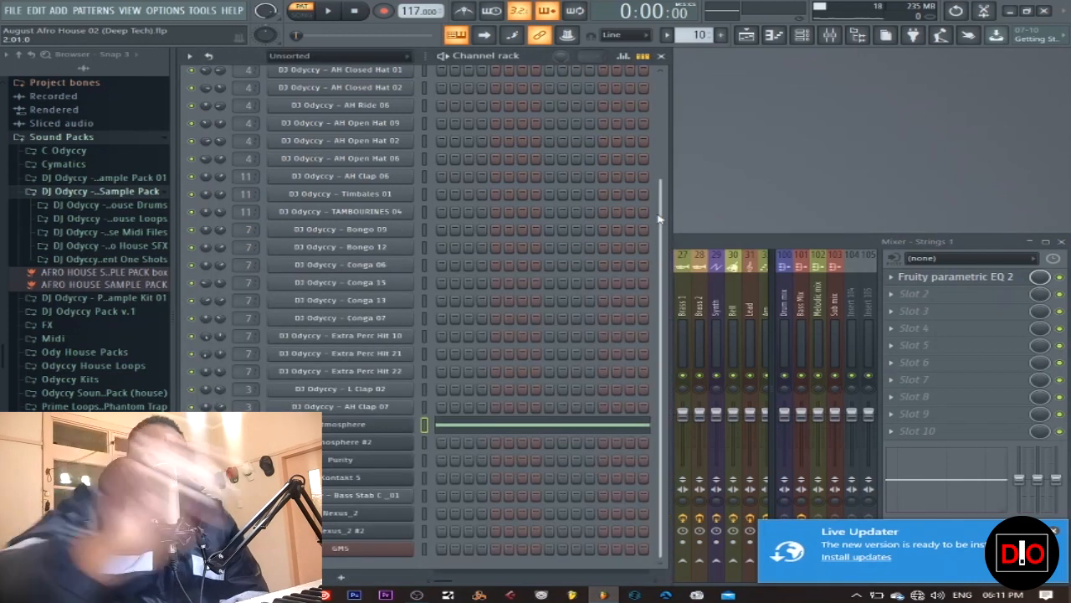
- Switch to the Strings 2 pattern and play it while examining Atmosphere #2 with the Cathedral String Orchestra preset, then stop playback
key(KP_Add)
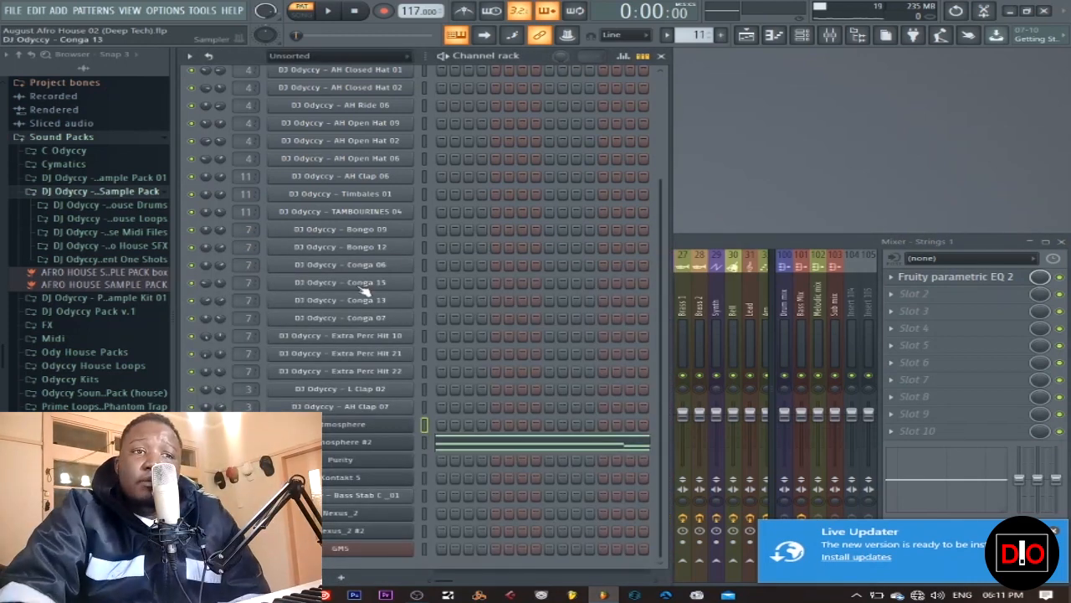
click(329, 11)
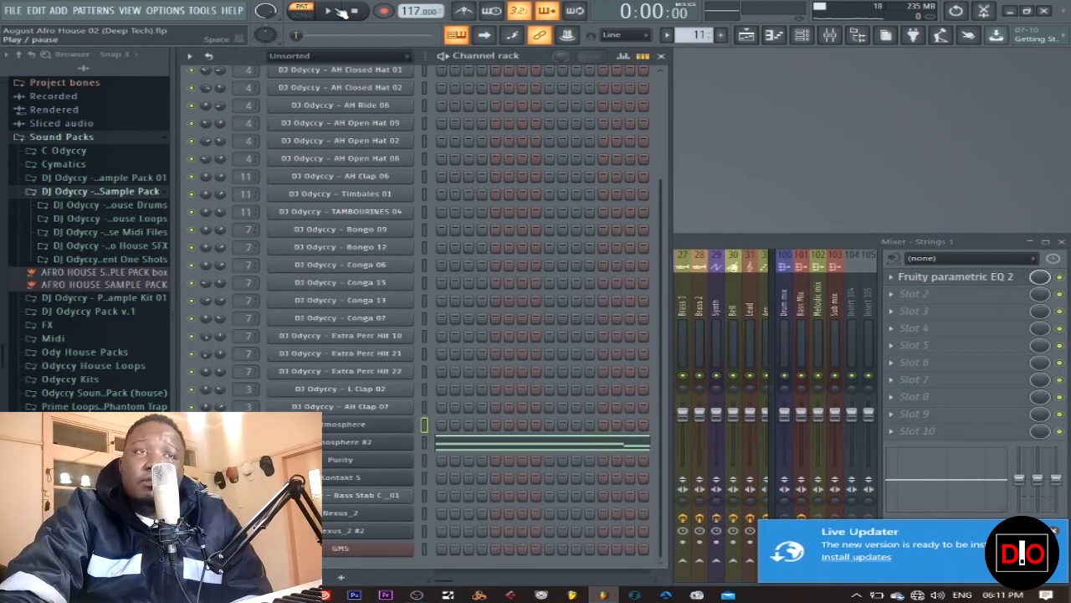
click(332, 443)
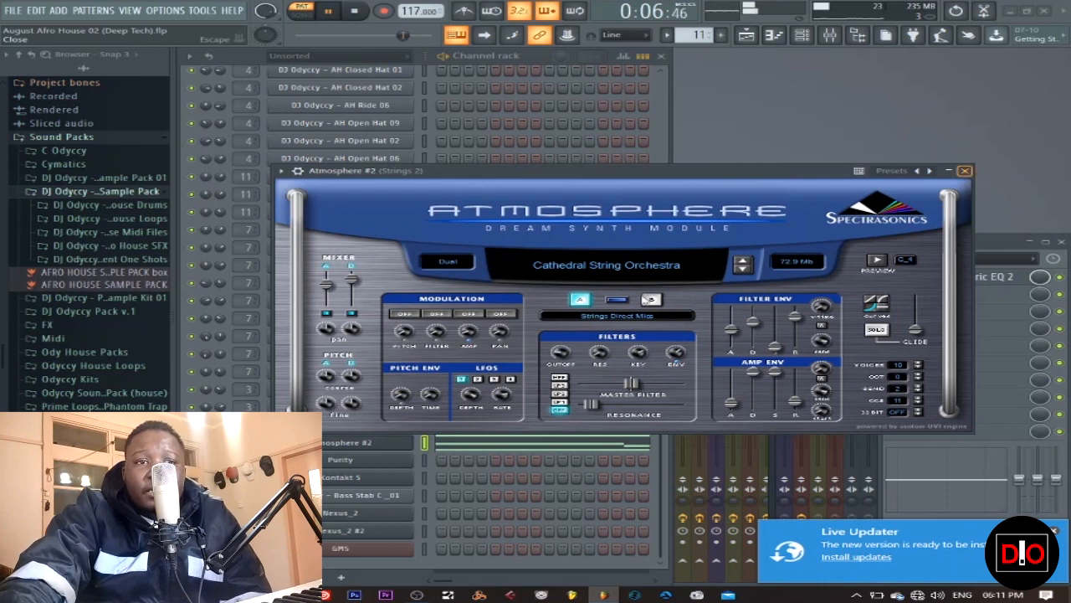
click(965, 171)
key(space)
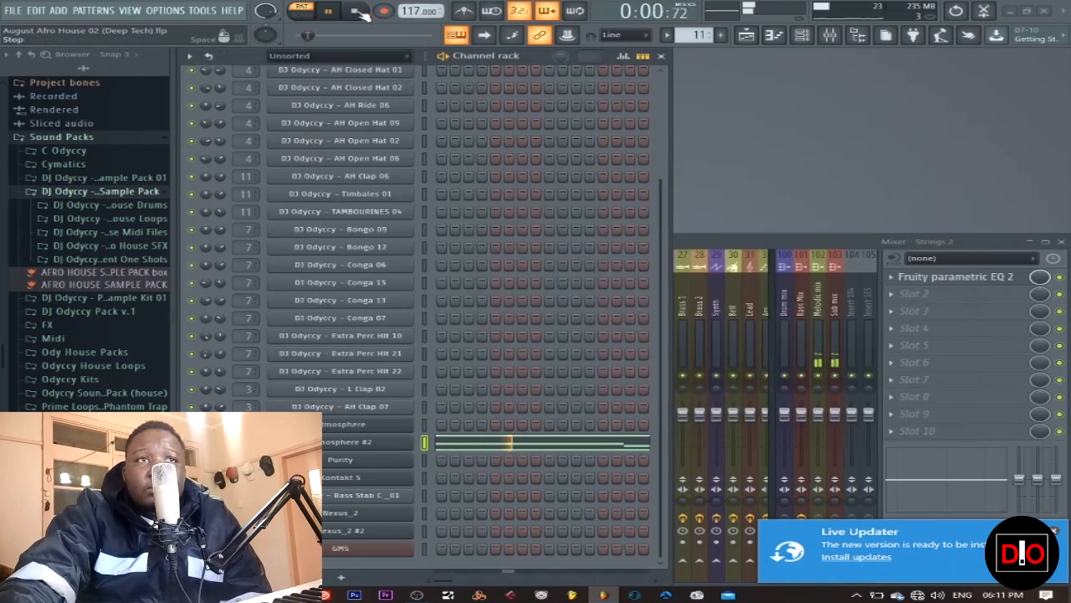
- Examine the Fruity Parametric EQ 2 curve on the Strings 2 mixer track and return to the channel rack
click(739, 241)
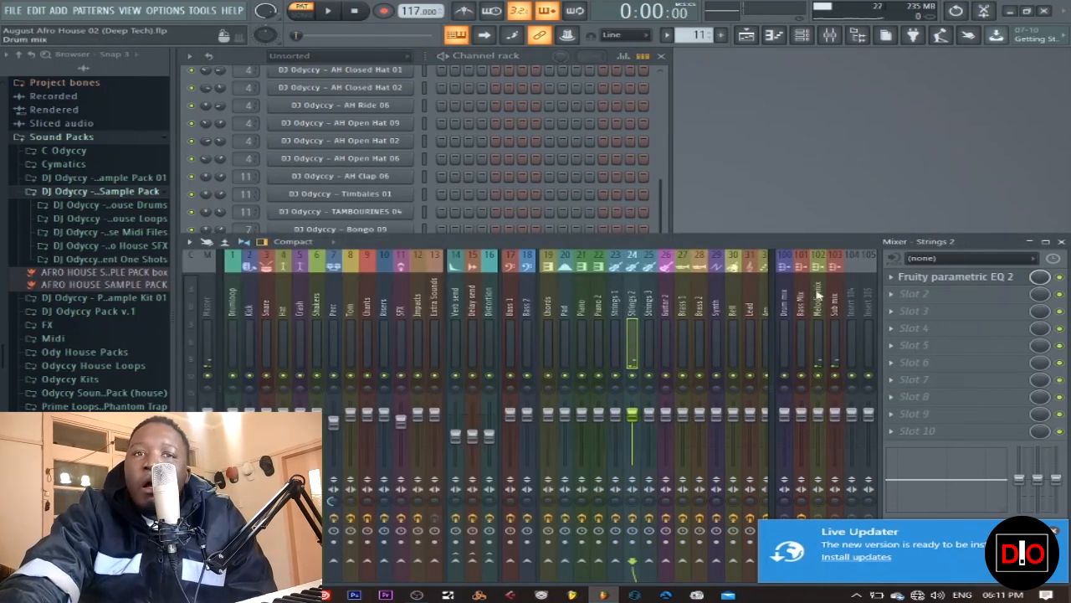
click(971, 279)
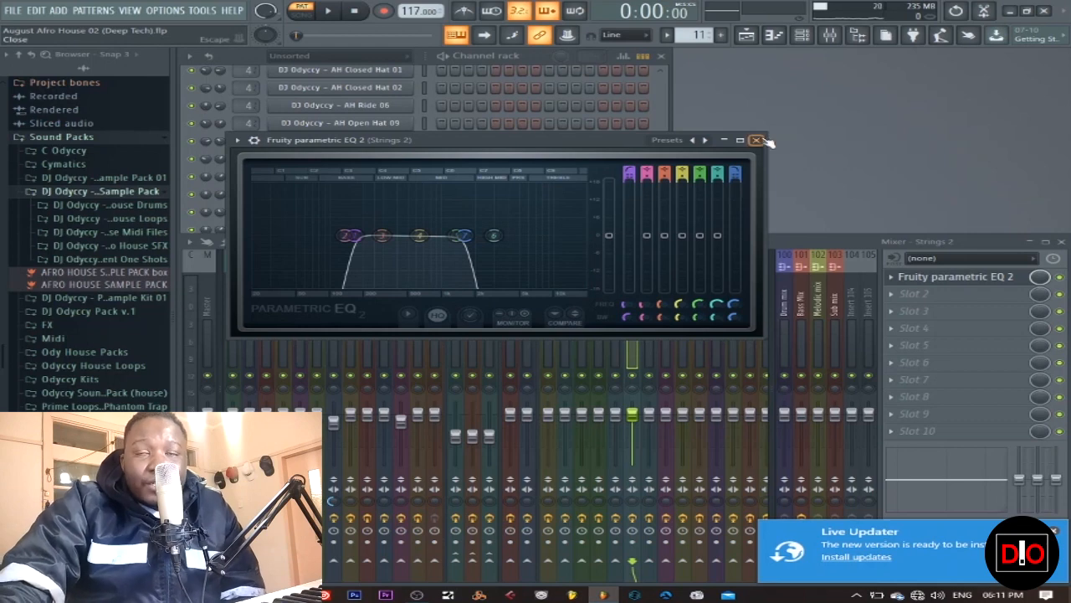
click(756, 140)
click(672, 218)
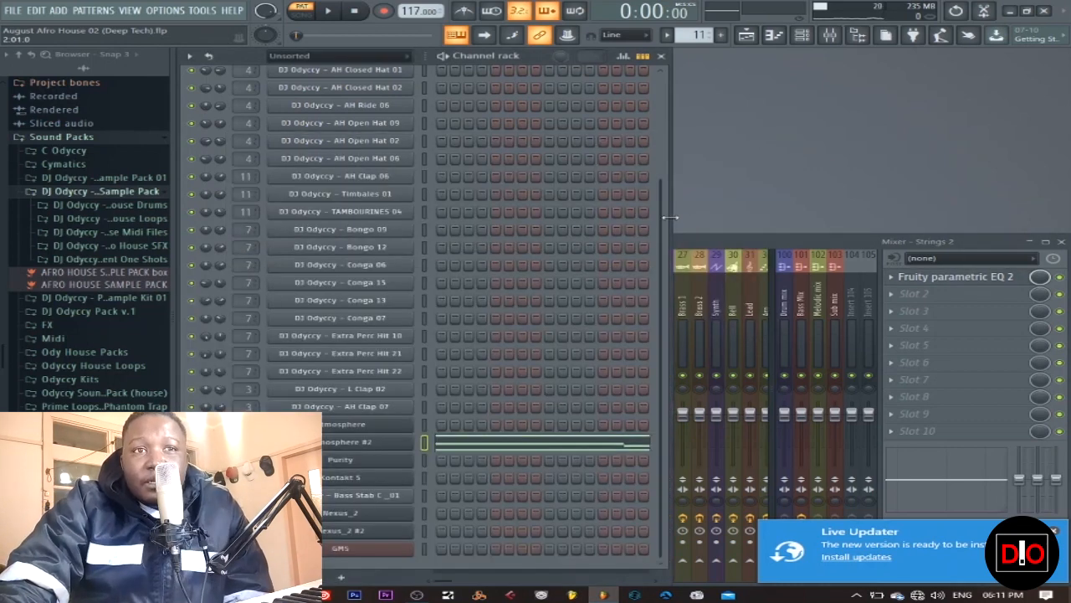
- Play the Pad pattern while examining the Fruity Parametric EQ 2 curve on the Pad mixer track, then stop playback
key(KP_Add)
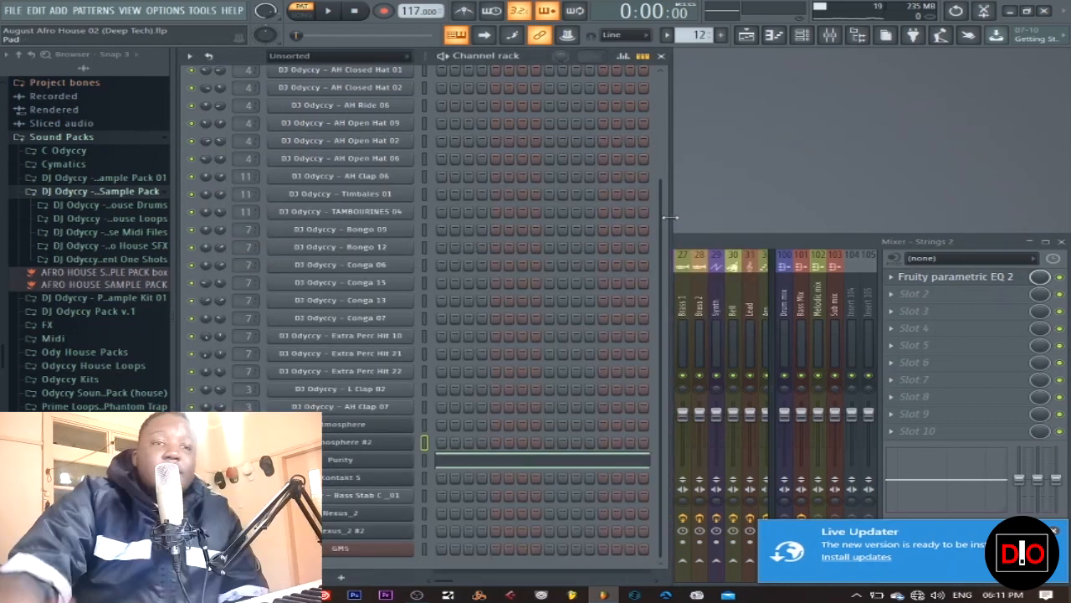
click(335, 11)
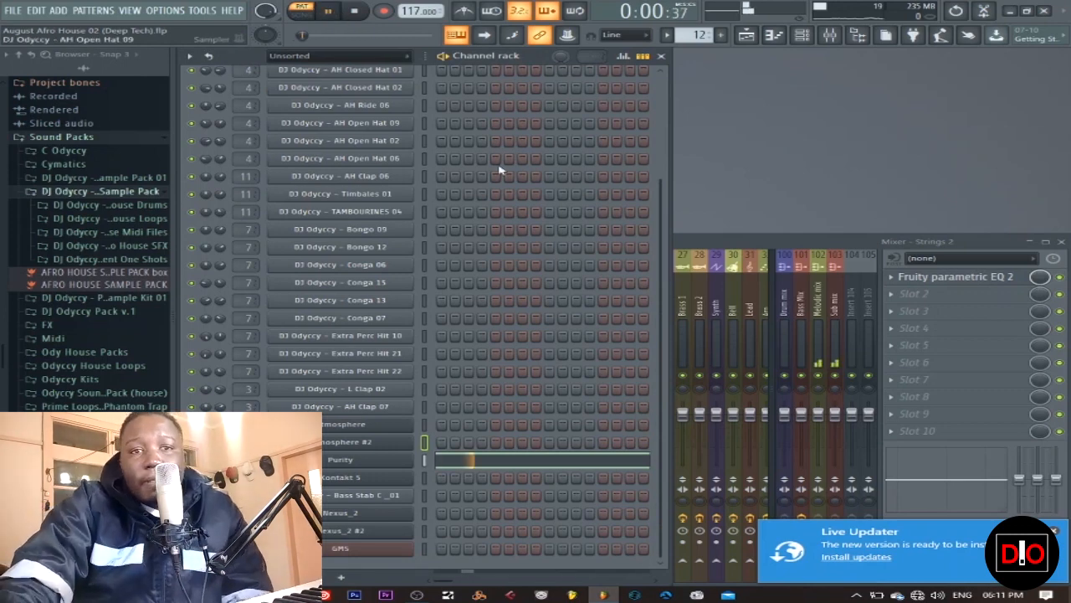
click(718, 244)
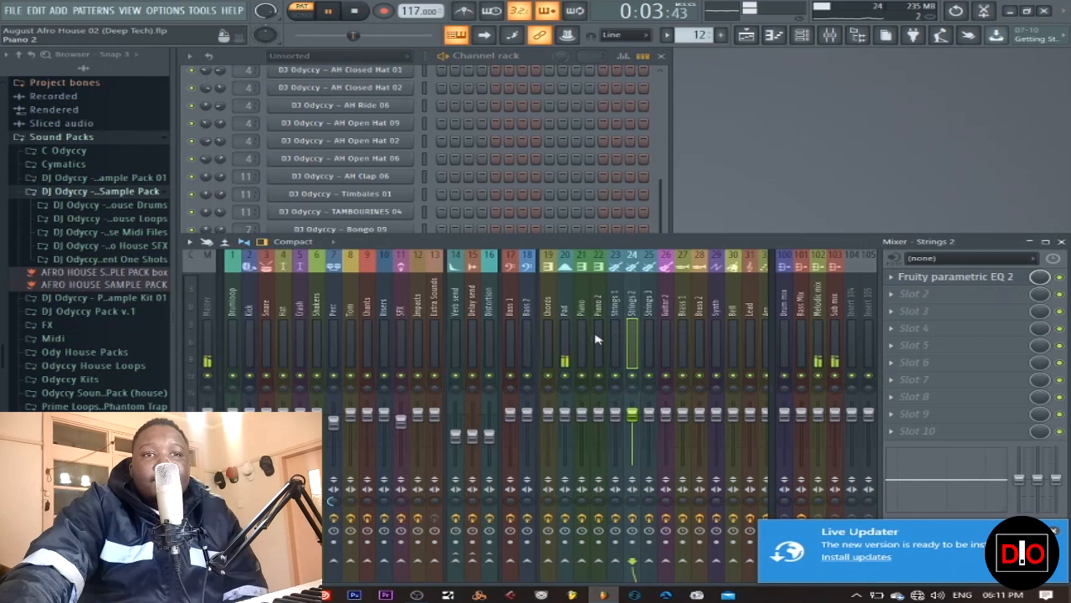
click(565, 310)
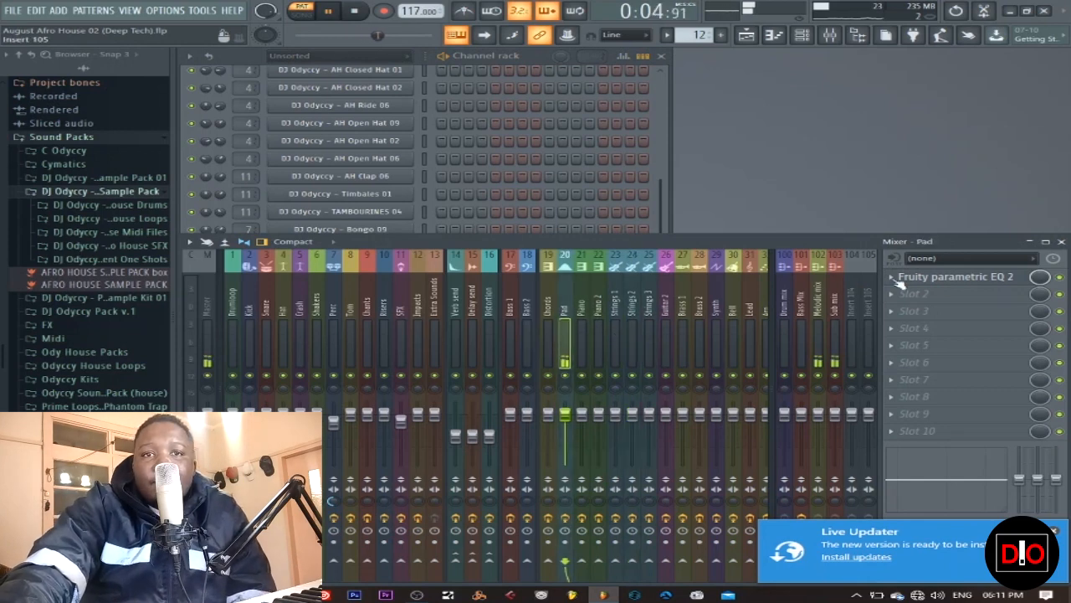
click(954, 277)
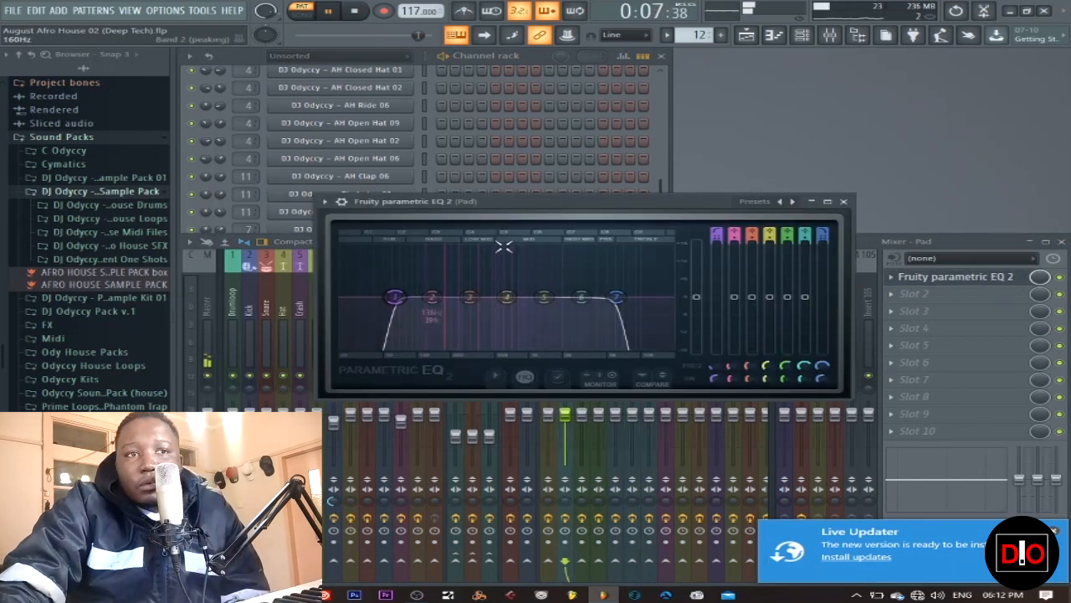
key(space)
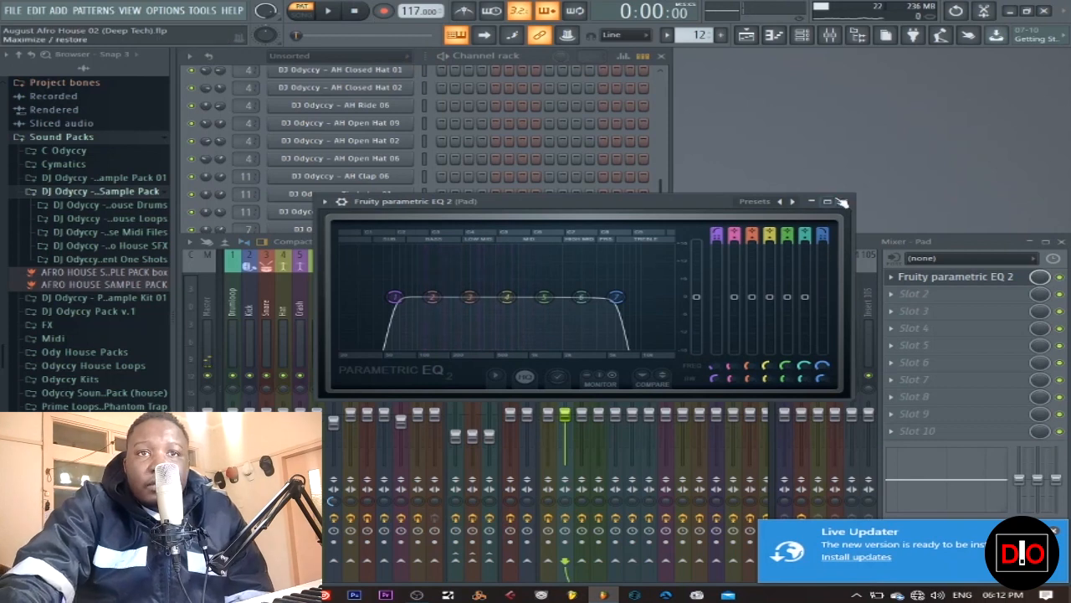
click(845, 202)
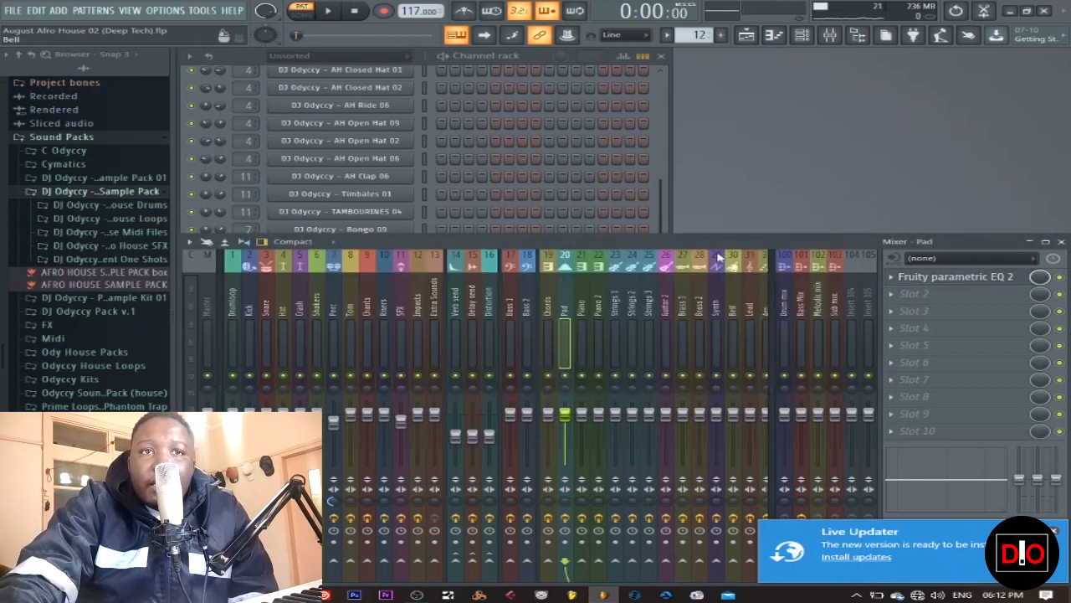
- Switch to the Strings pizz pattern and examine the Purity channel's Analog PAD preset
click(662, 219)
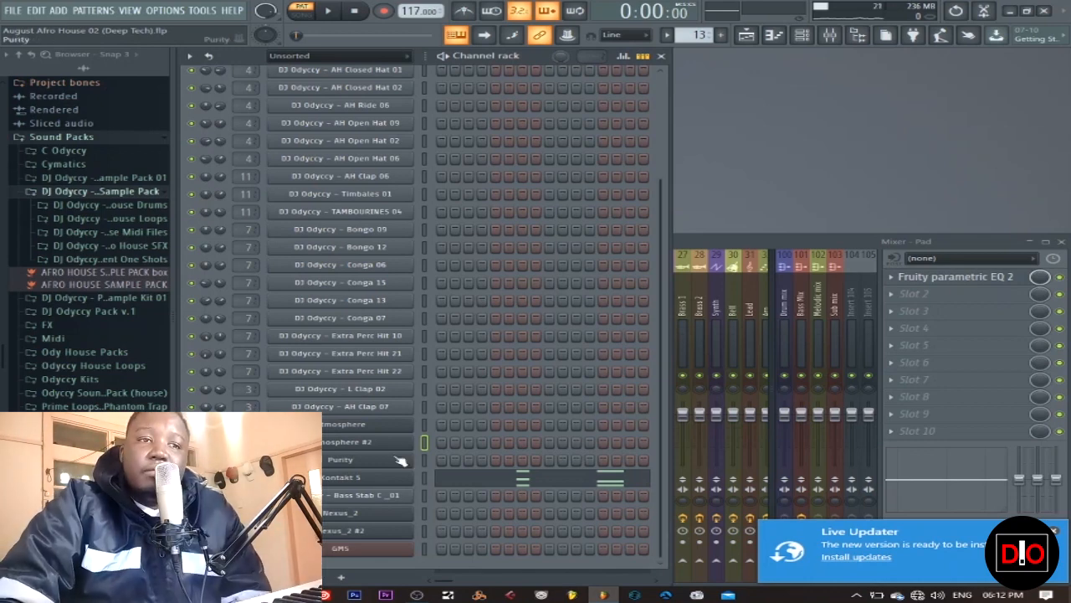
click(397, 460)
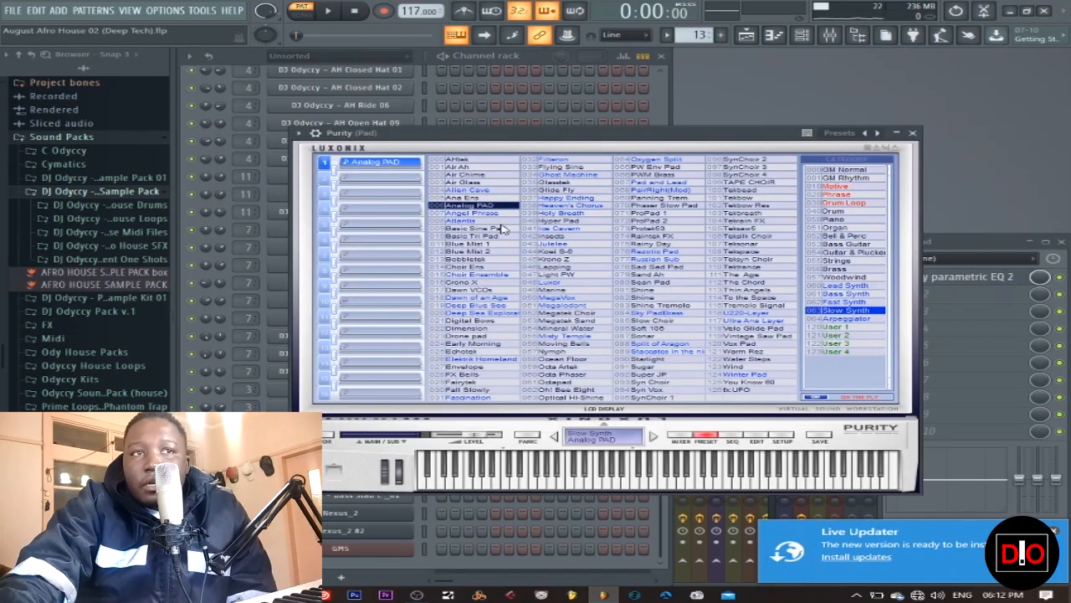
click(913, 132)
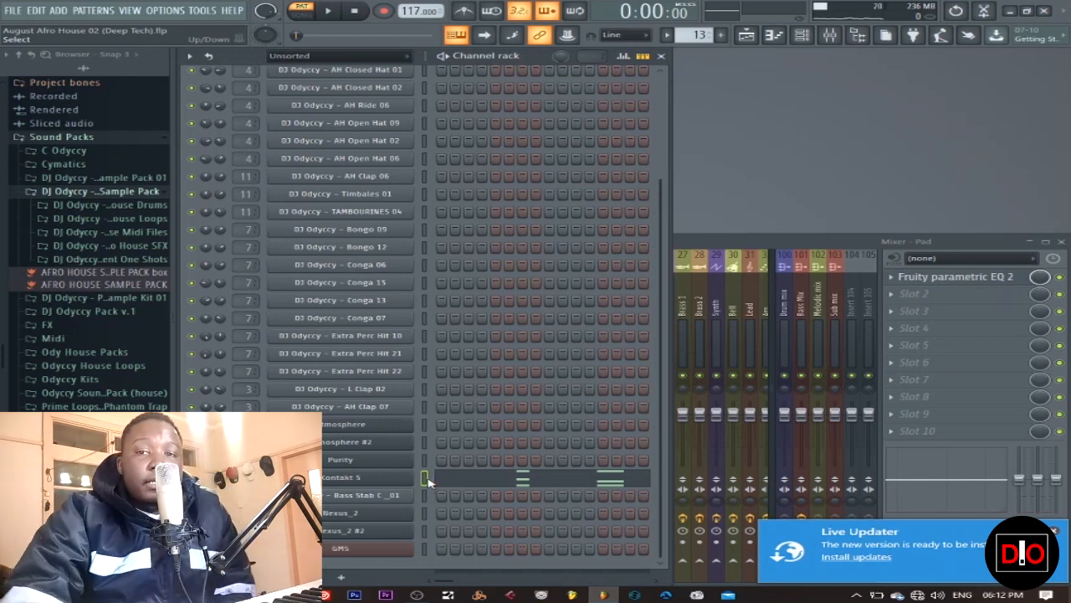
- Examine Kontakt 5's Cello Ensemble with the Pizzicato articulation, then play the Strings pizz pattern and view its notes in the piano roll
click(356, 481)
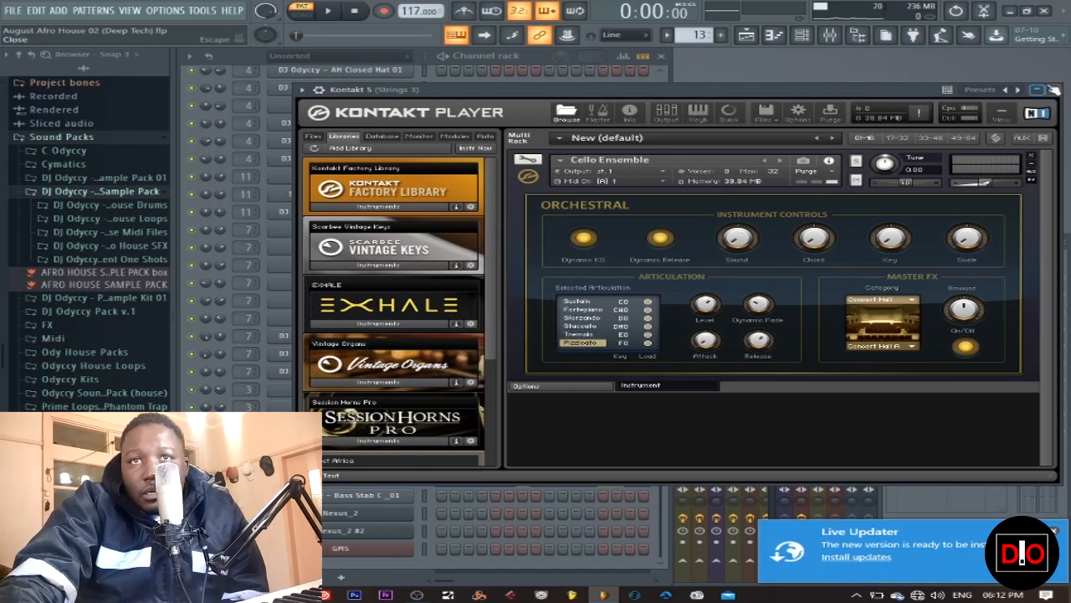
key(Escape)
key(space)
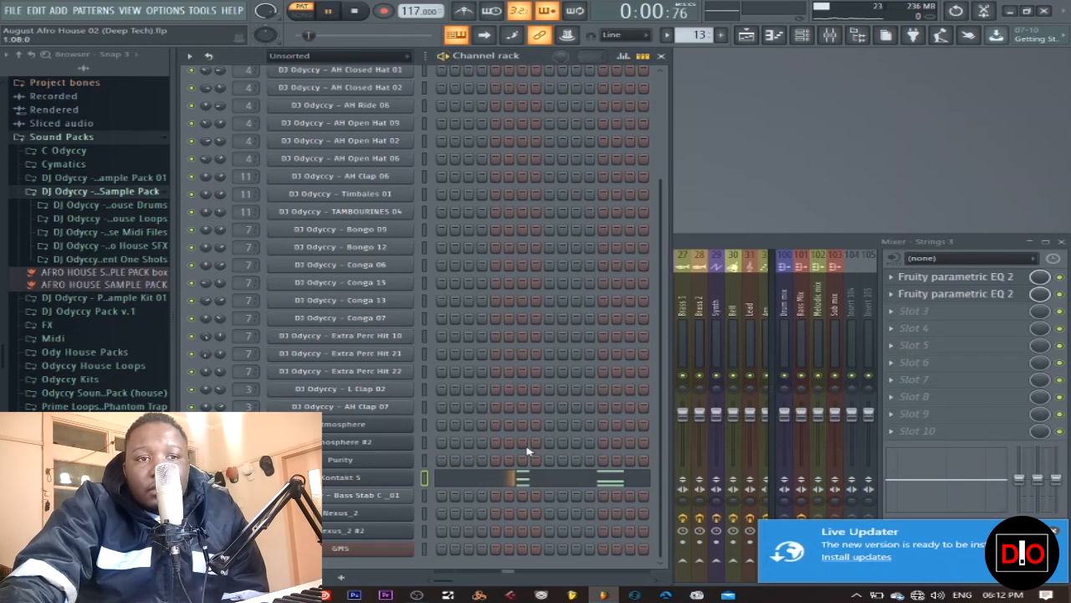
click(523, 479)
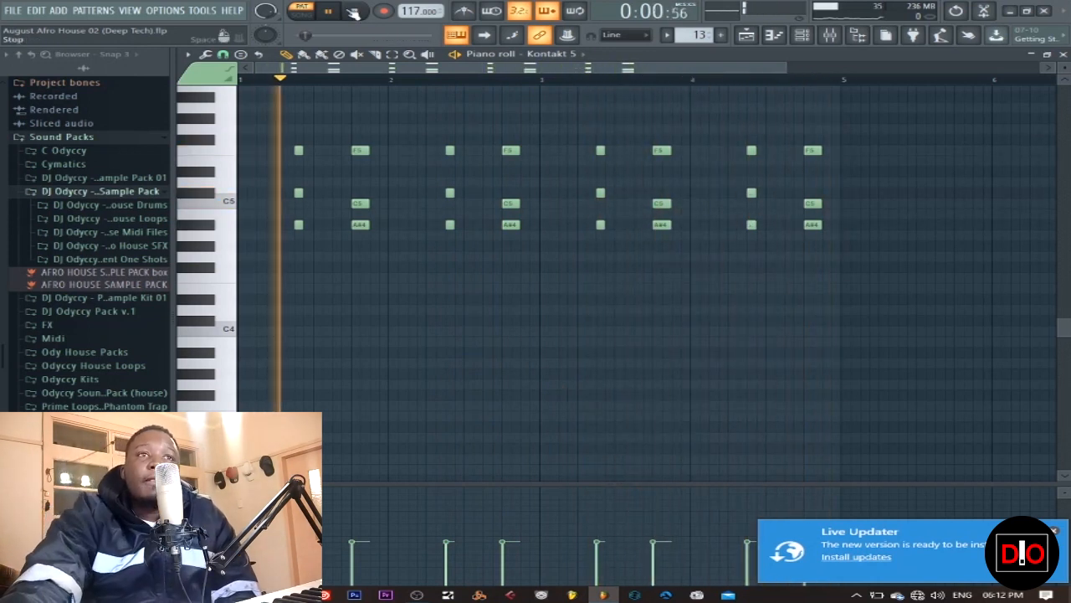
click(358, 11)
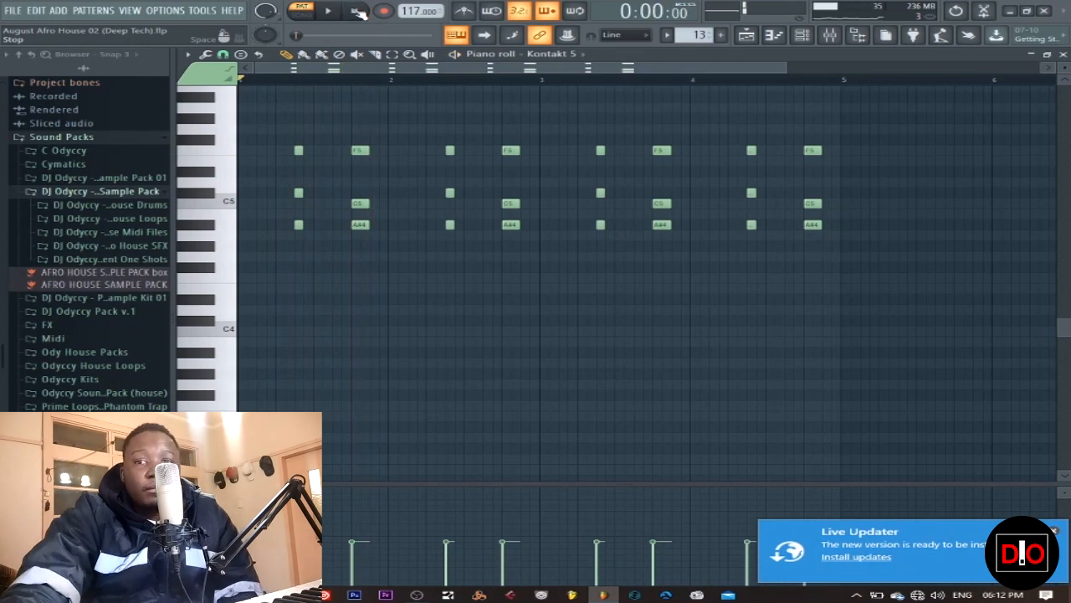
click(1061, 55)
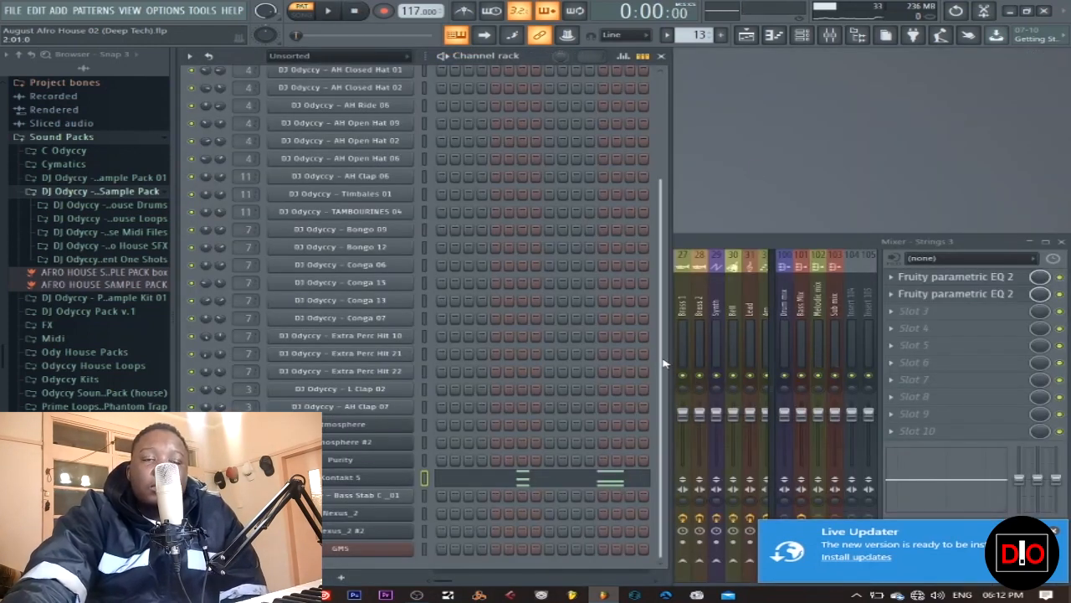
- Switch to the Pluck pattern and examine Nexus_2 with the PL UK Pikes 2 preset
key(KP_Add)
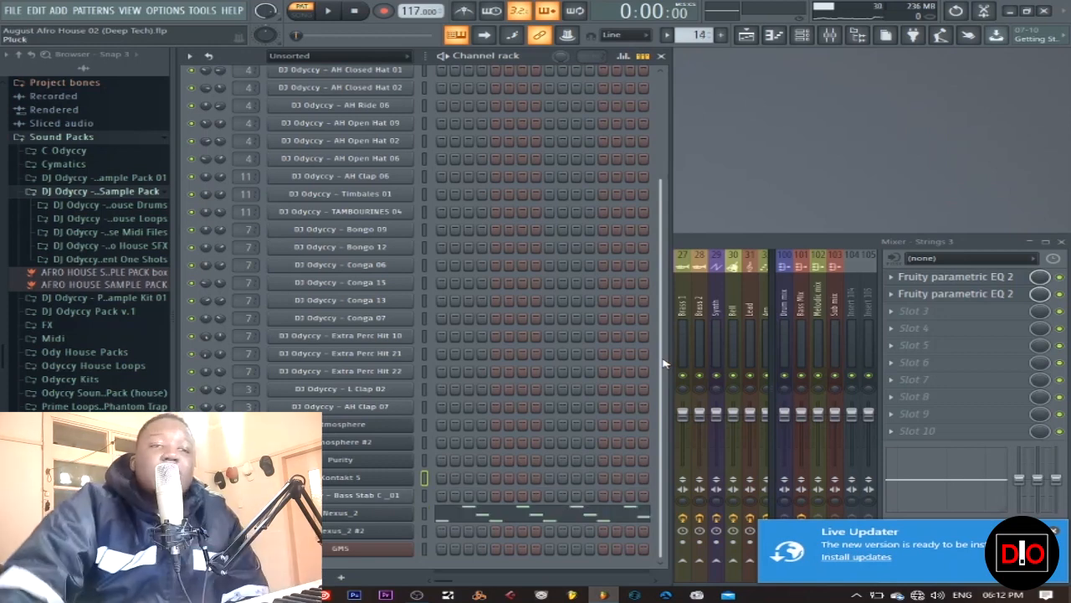
click(352, 512)
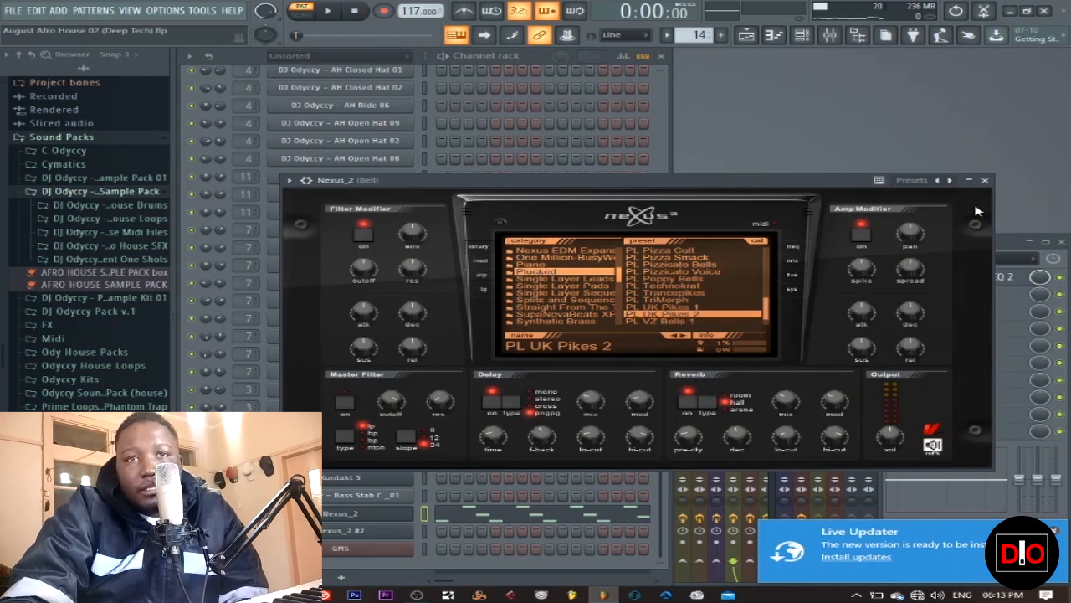
click(985, 180)
- Play the Pluck pattern while examining its Nexus_2 notes in the piano roll, then stop playback and return to the channel rack
click(330, 15)
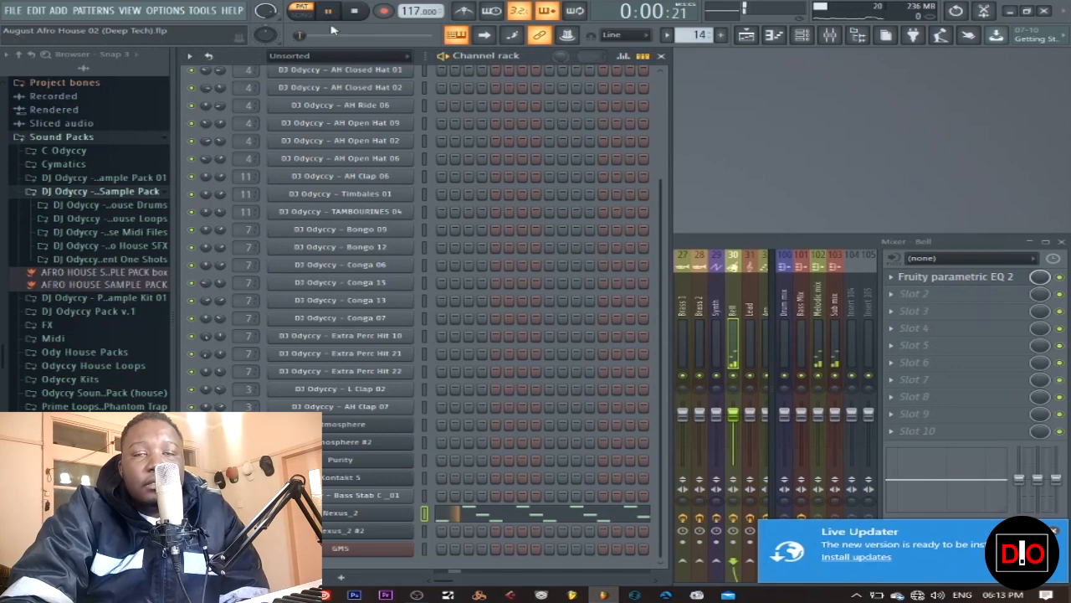
click(466, 512)
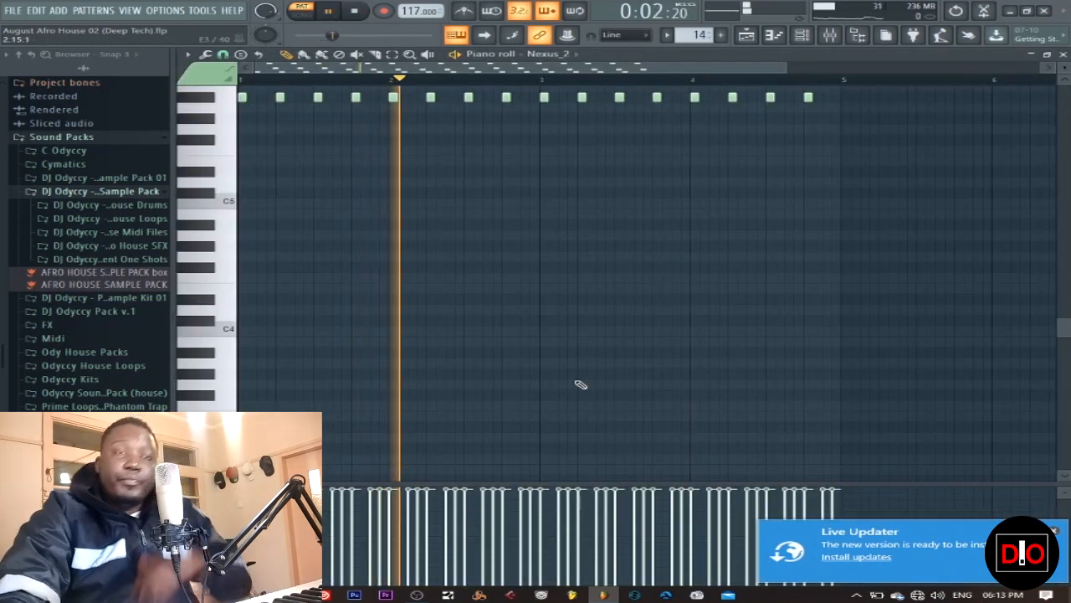
scroll(677, 176, up, 5)
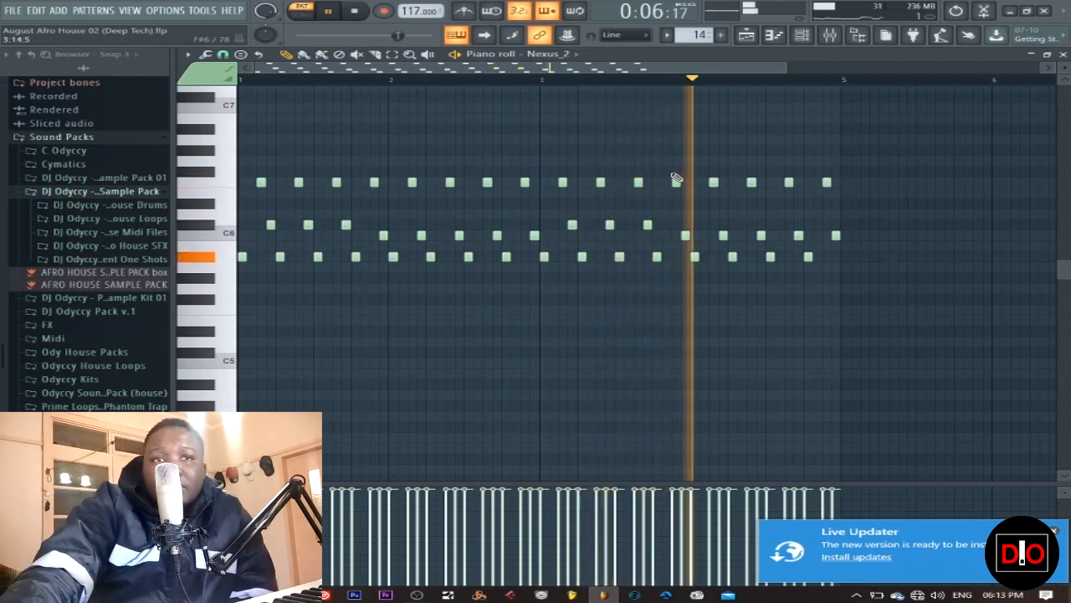
click(372, 11)
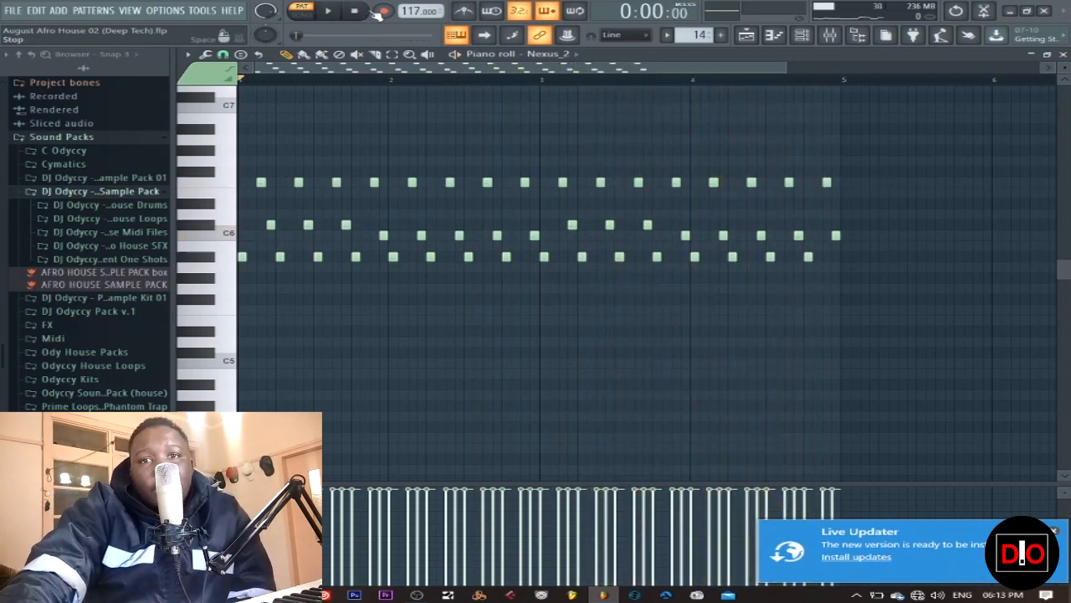
click(1063, 54)
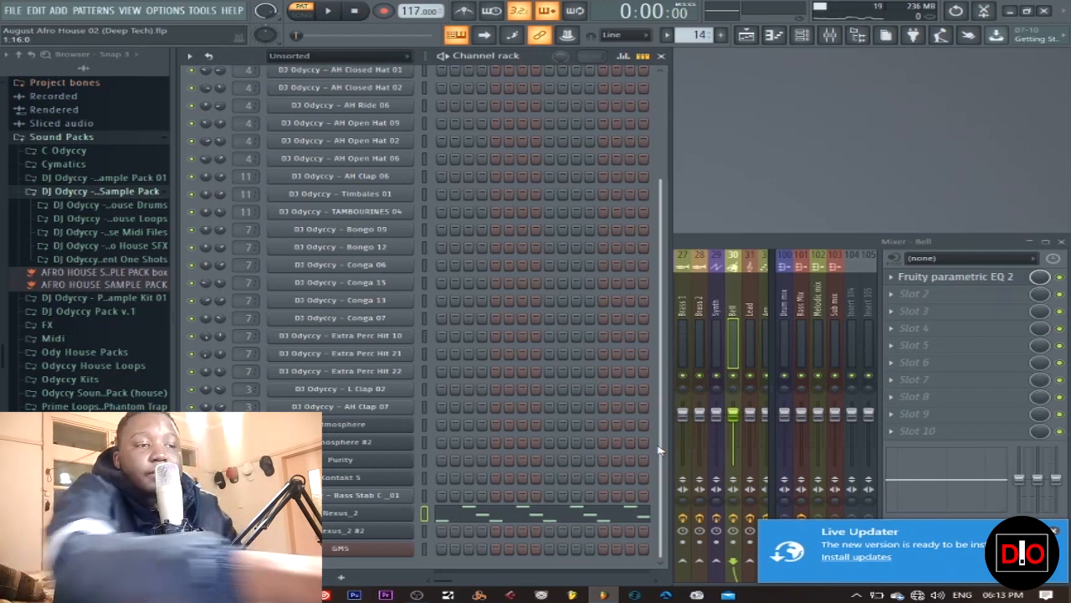
- Switch to the Piano 01 pattern and play it while examining the Nexus_2 #2 instrument, then stop playback
key(KP_Add)
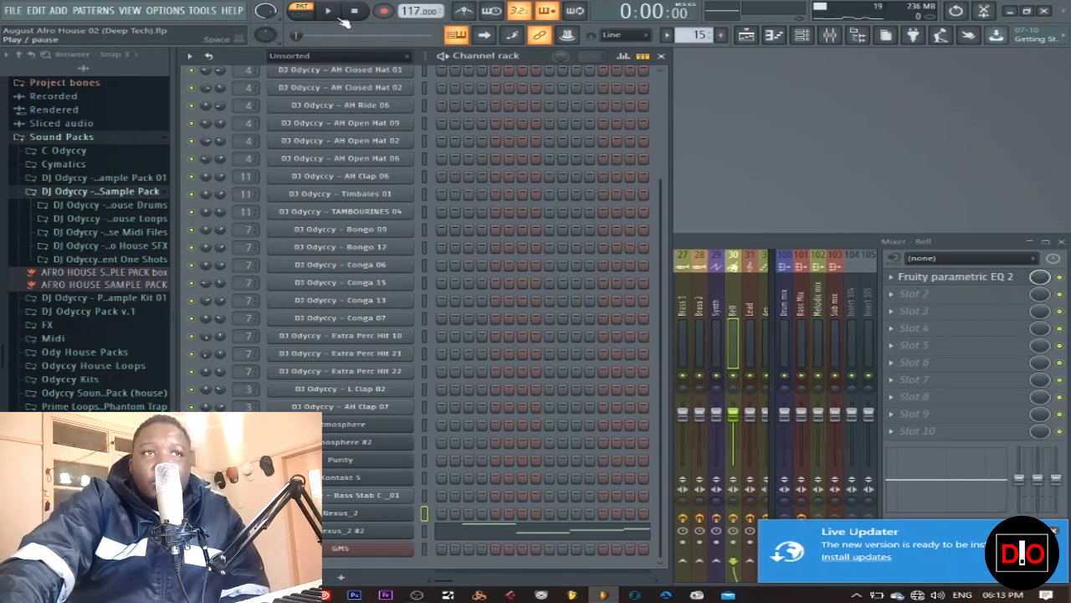
click(329, 12)
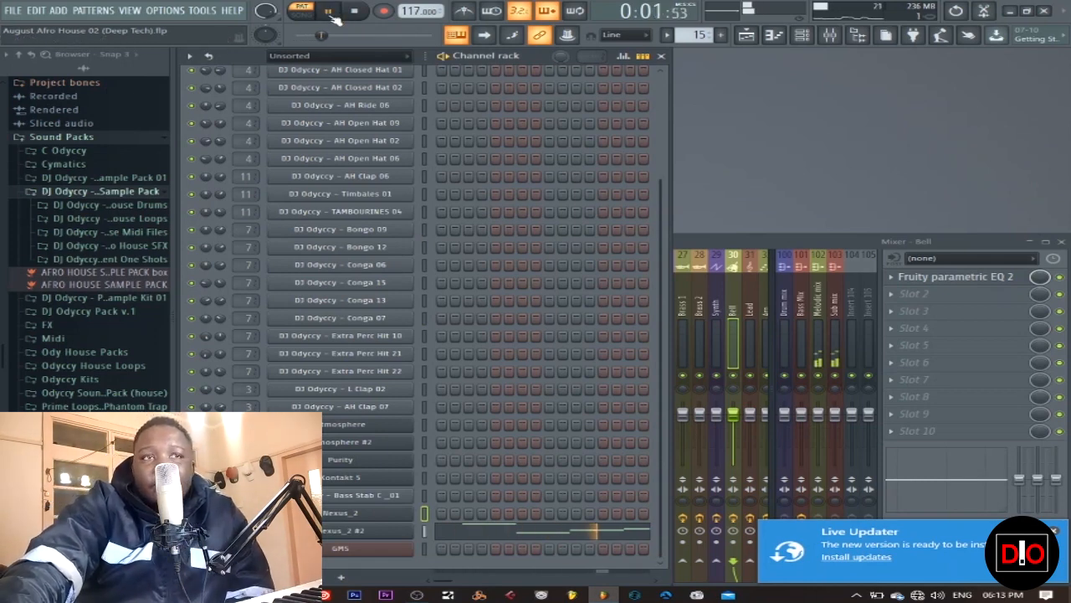
click(368, 530)
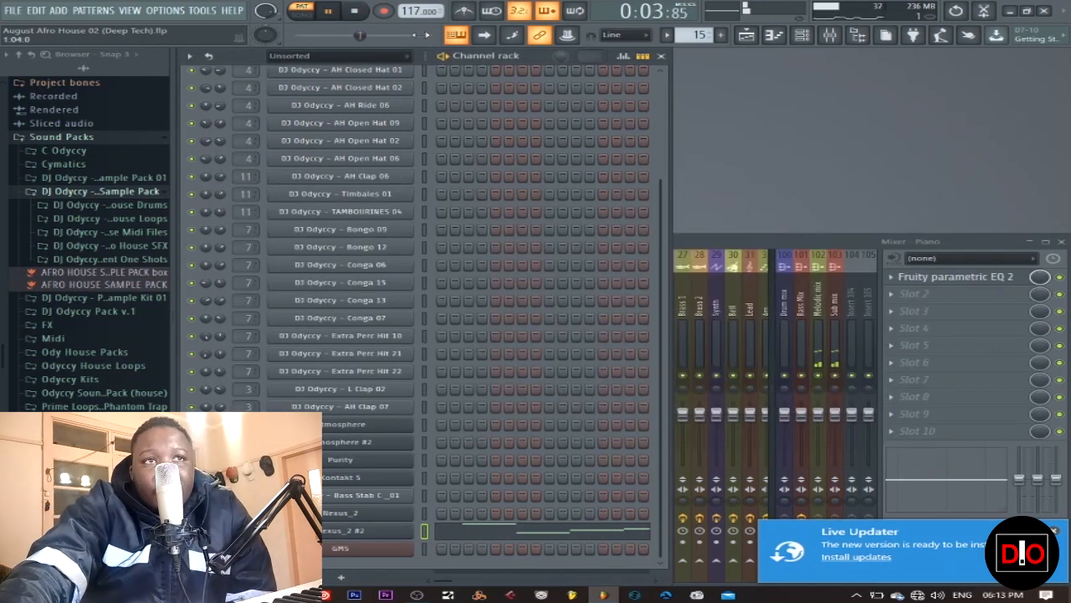
click(927, 177)
key(space)
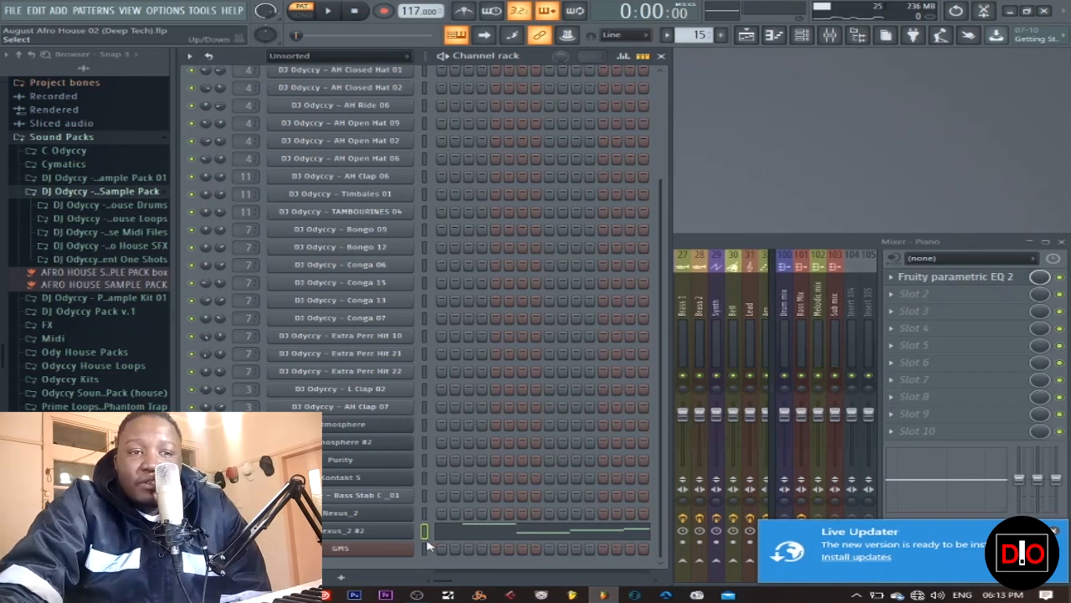
- Select the empty Pattern 16, open the playlist and unmute all the arrangement's tracks by soloing and unsoloing Bass 2
key(KP_Add)
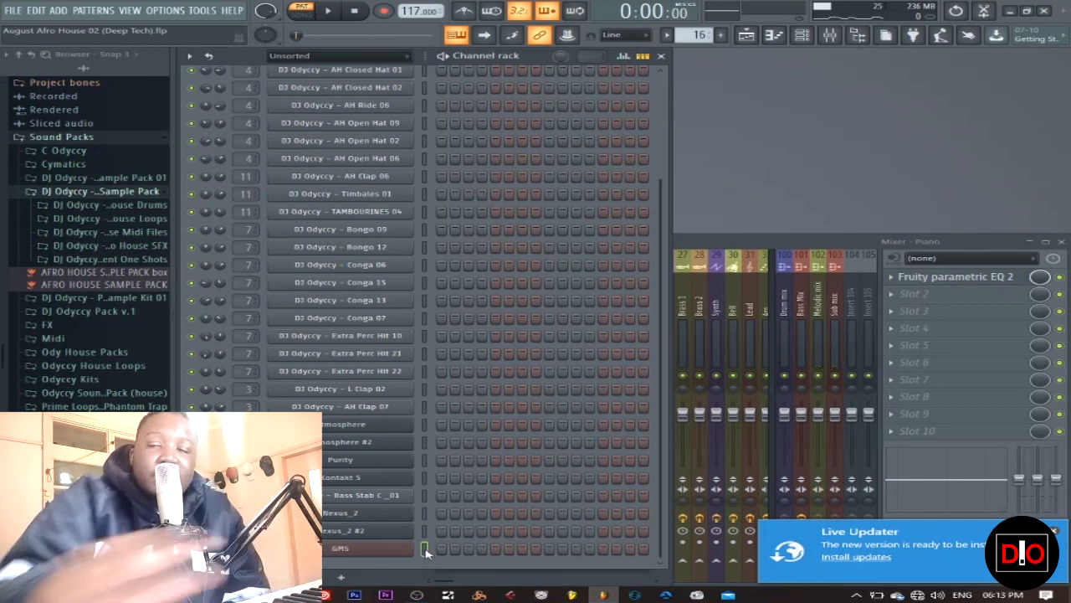
click(747, 36)
scroll(597, 292, up, 6)
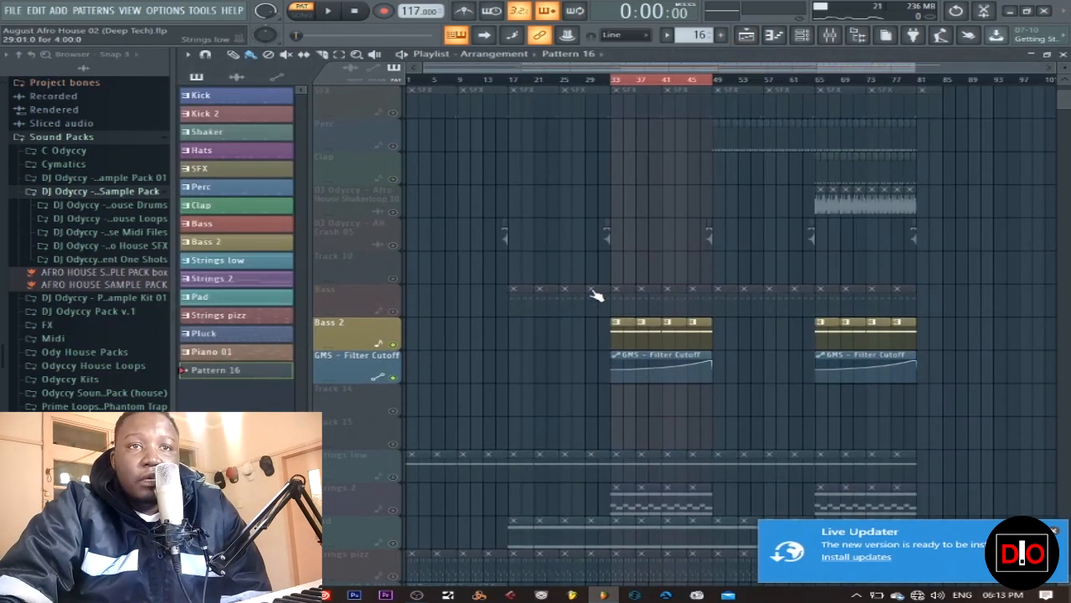
right_click(394, 480)
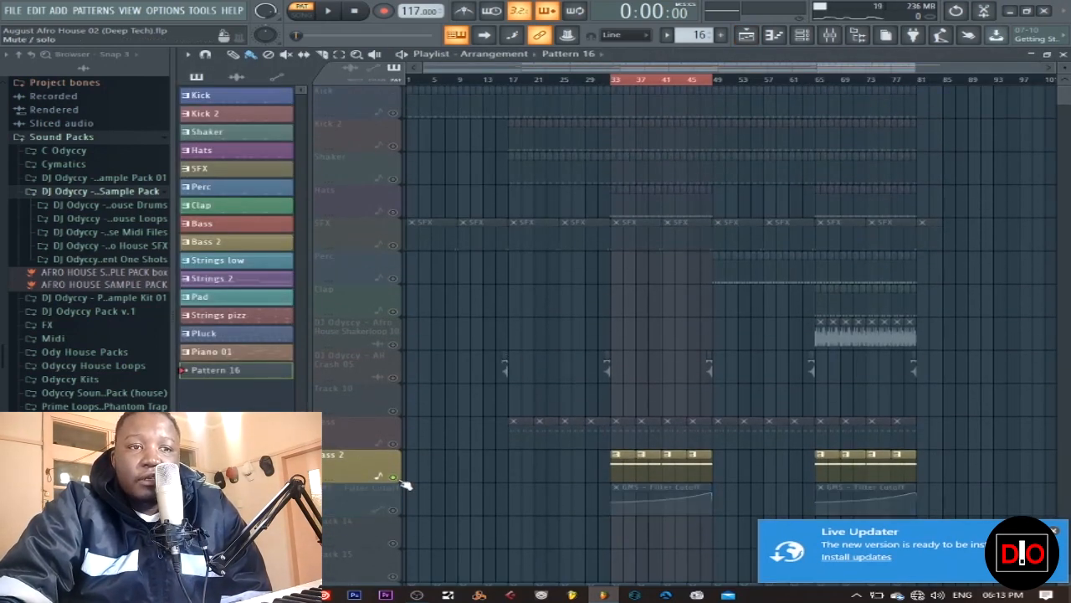
right_click(394, 480)
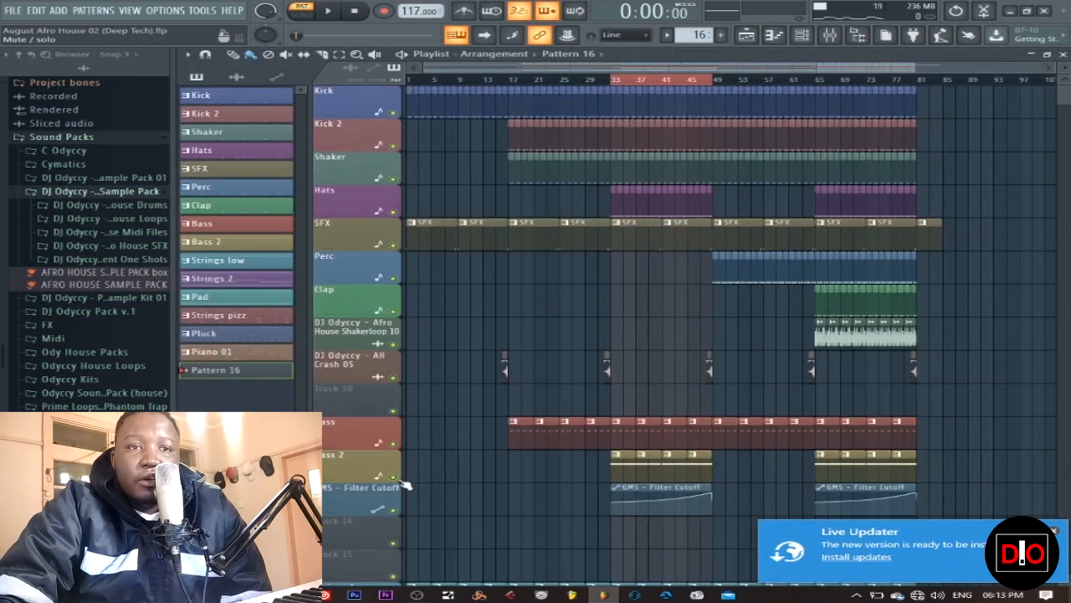
- Examine the sample settings of the Afro House Shakerloop 10 clip and the reversed AH Crash 05 clip
double_click(820, 338)
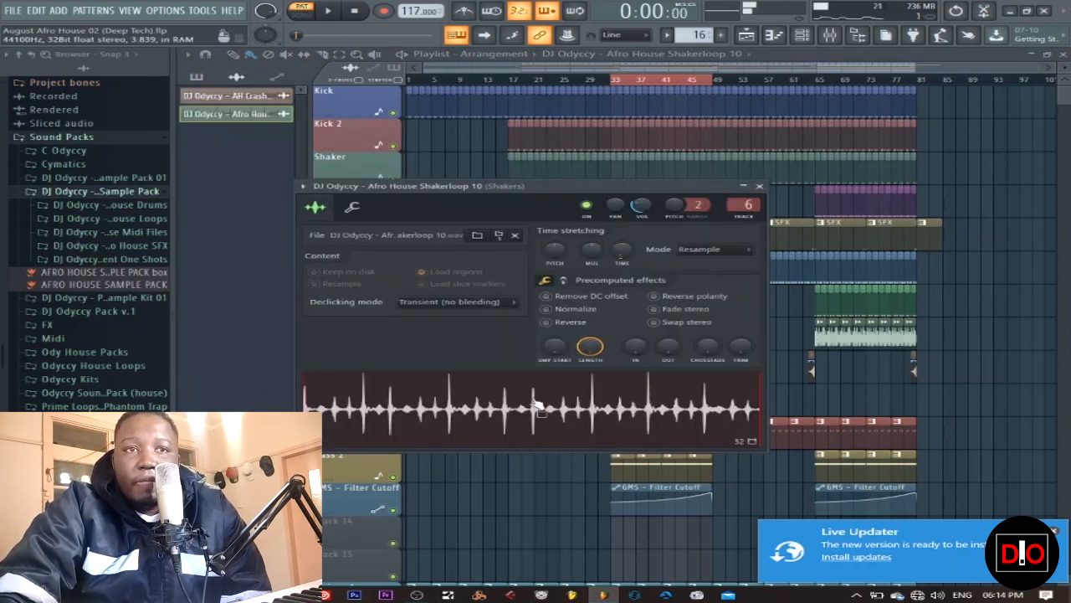
click(759, 186)
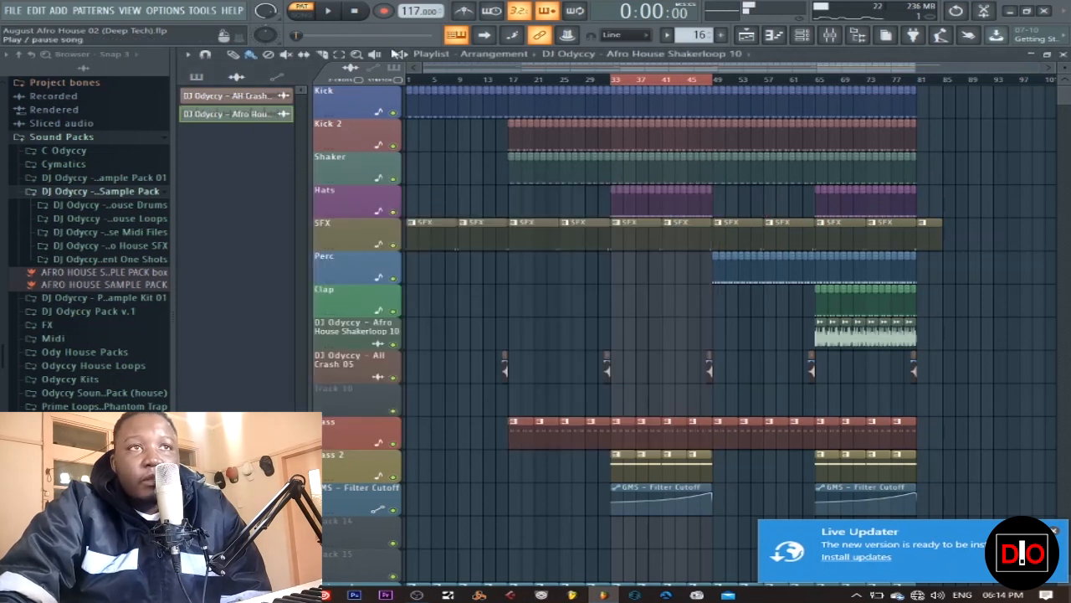
double_click(608, 370)
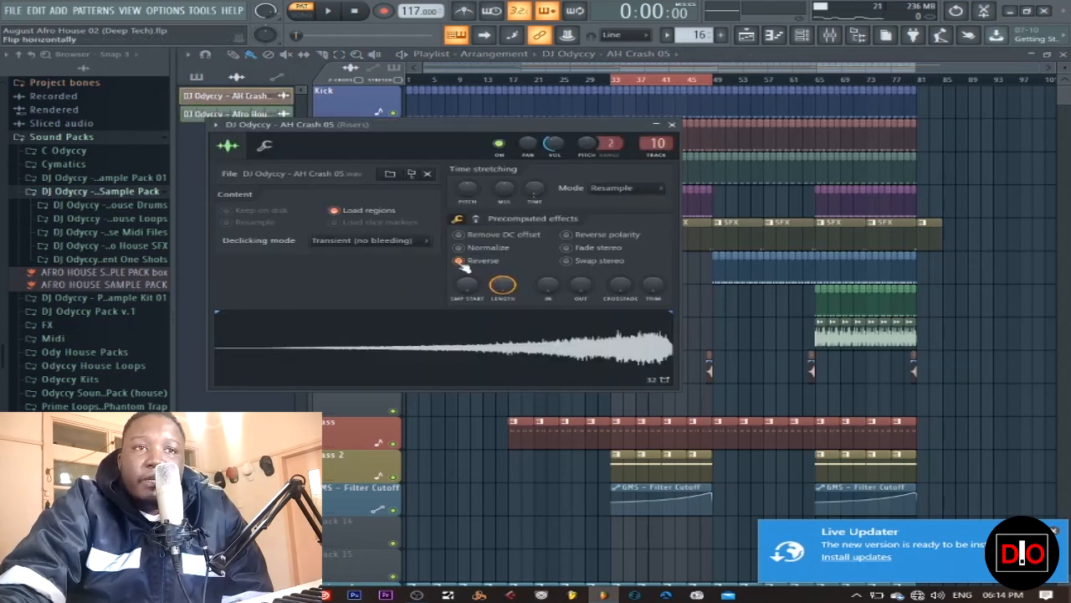
click(672, 123)
- Extend the playlist's time selection back to bar 1
drag(611, 81, 407, 81)
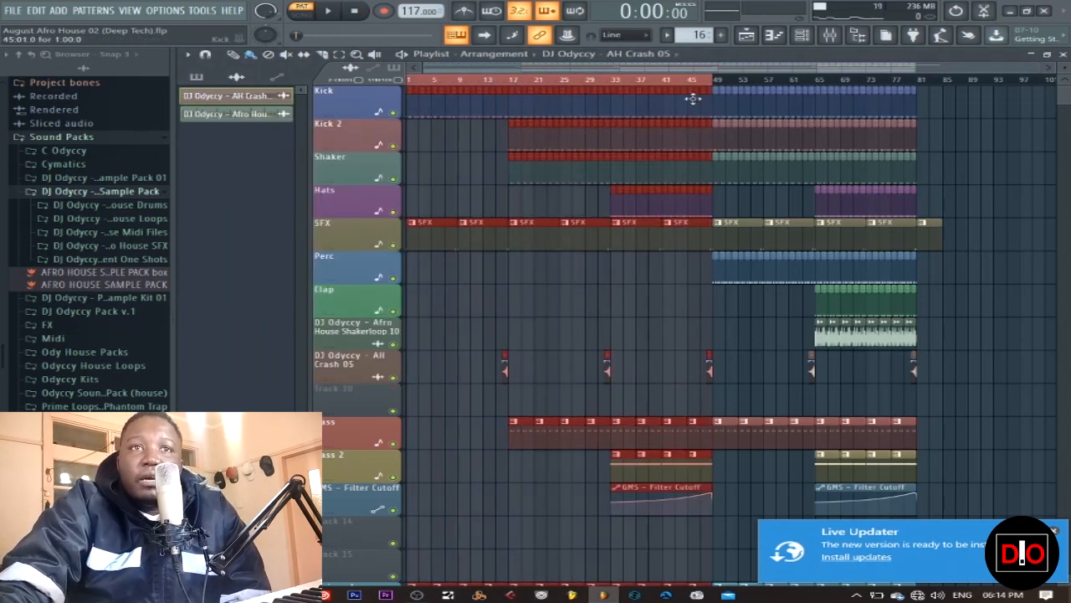